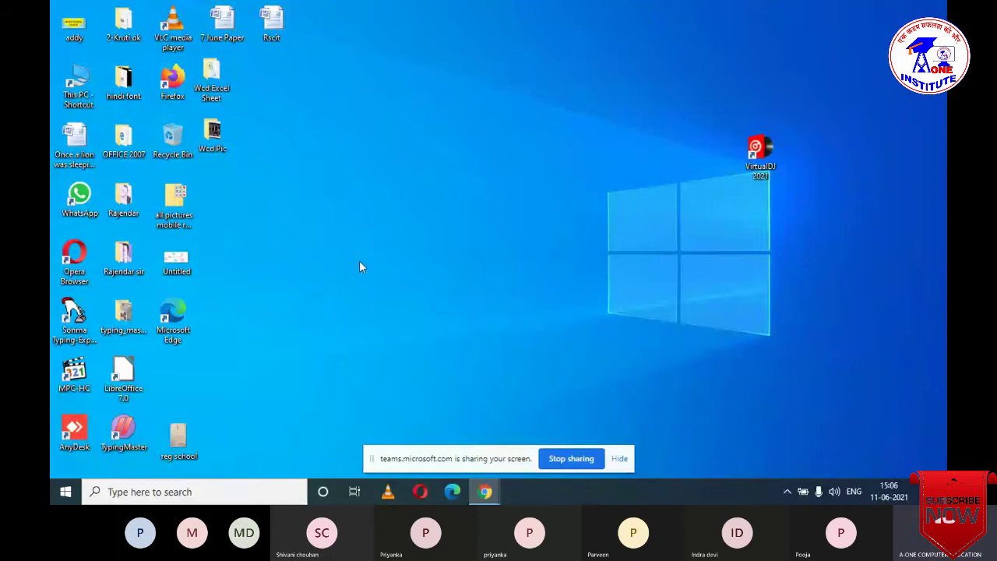
- Launch Microsoft Word with the winword run command
left_click(141, 490)
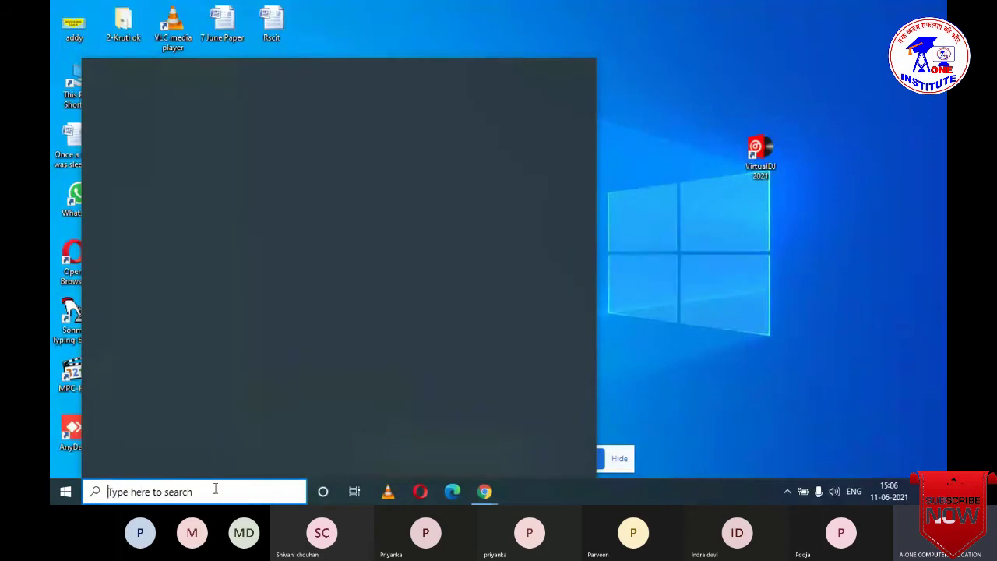
left_click(641, 348)
key("super+r")
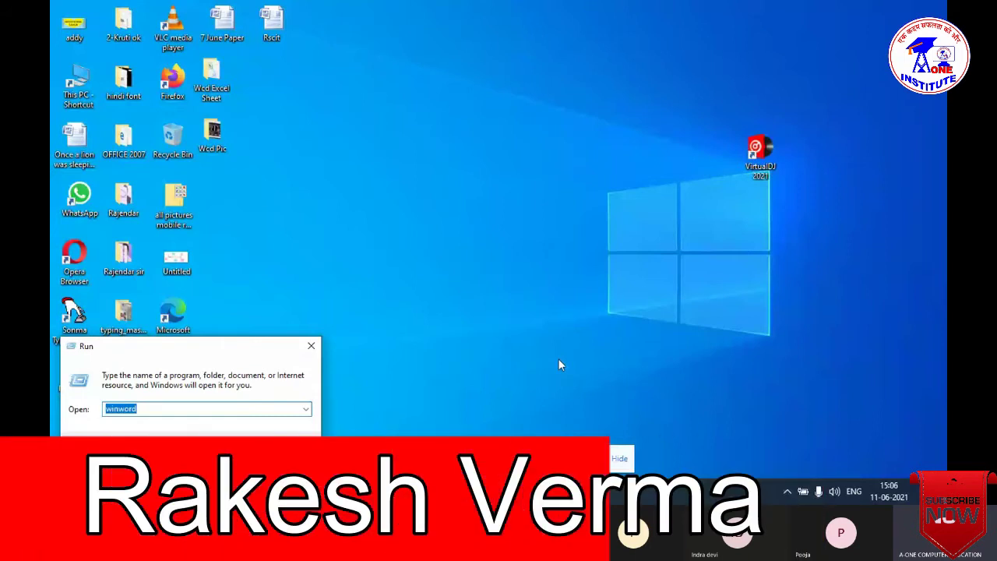
key("Return")
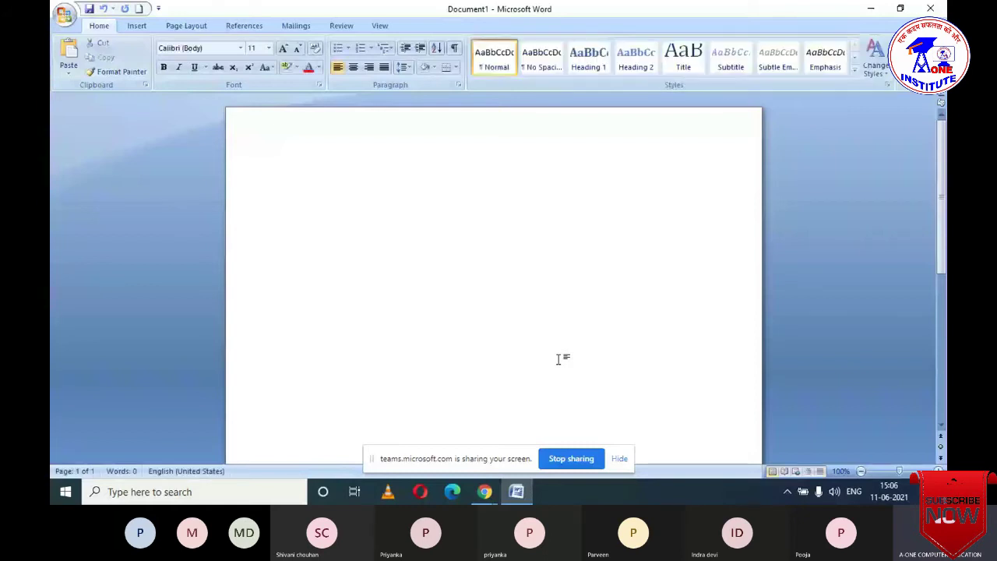
left_click(137, 26)
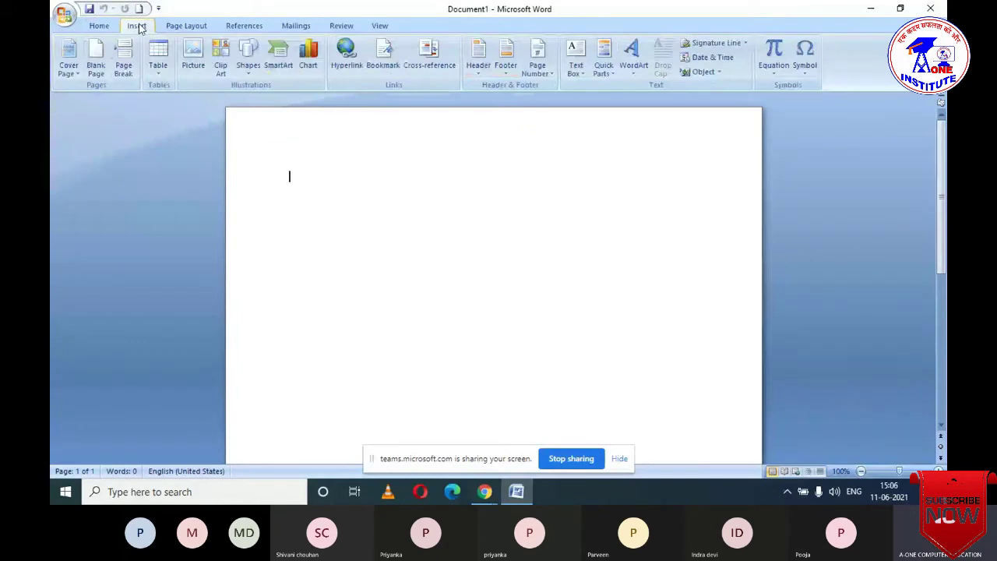
left_click(160, 70)
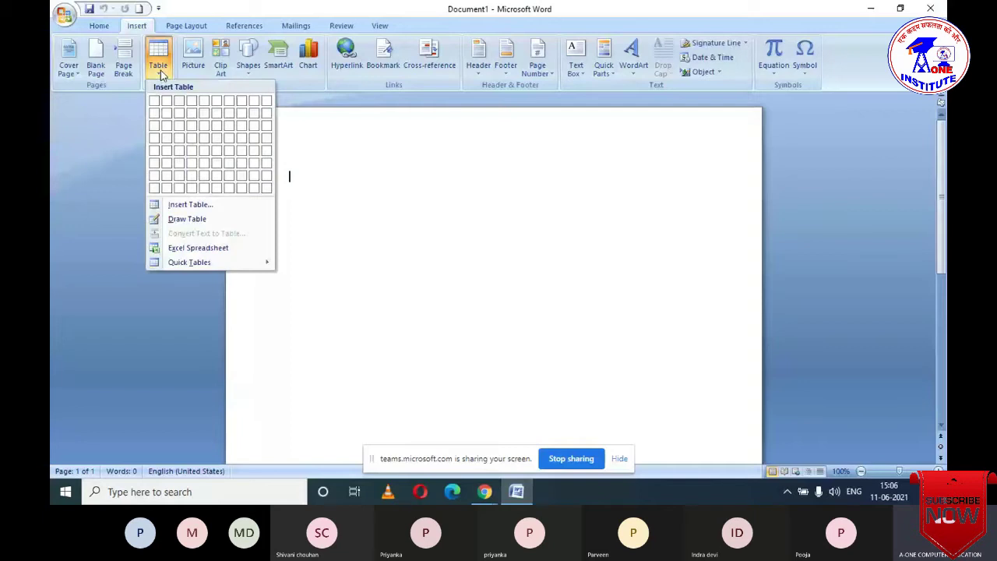
left_click(204, 204)
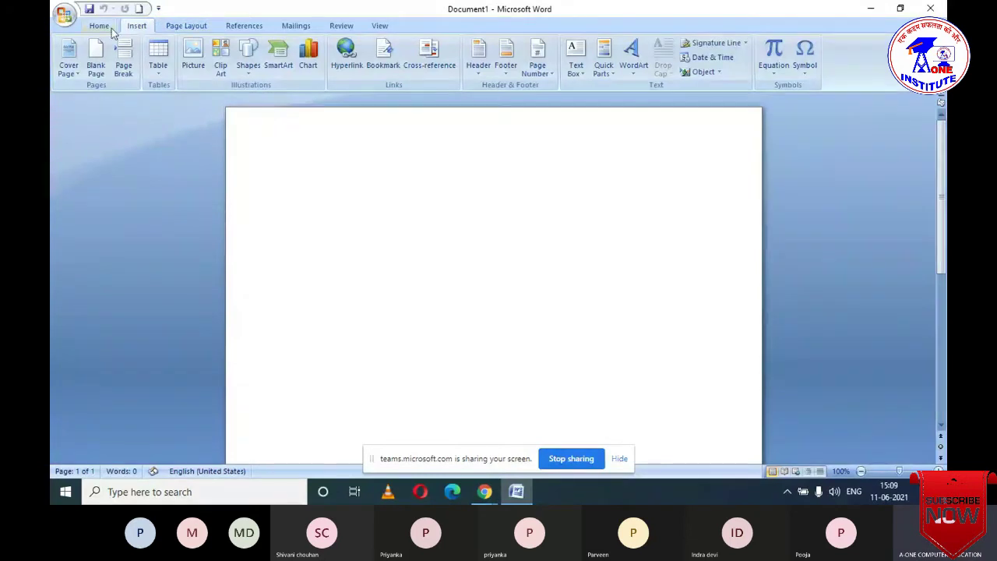
left_click(158, 76)
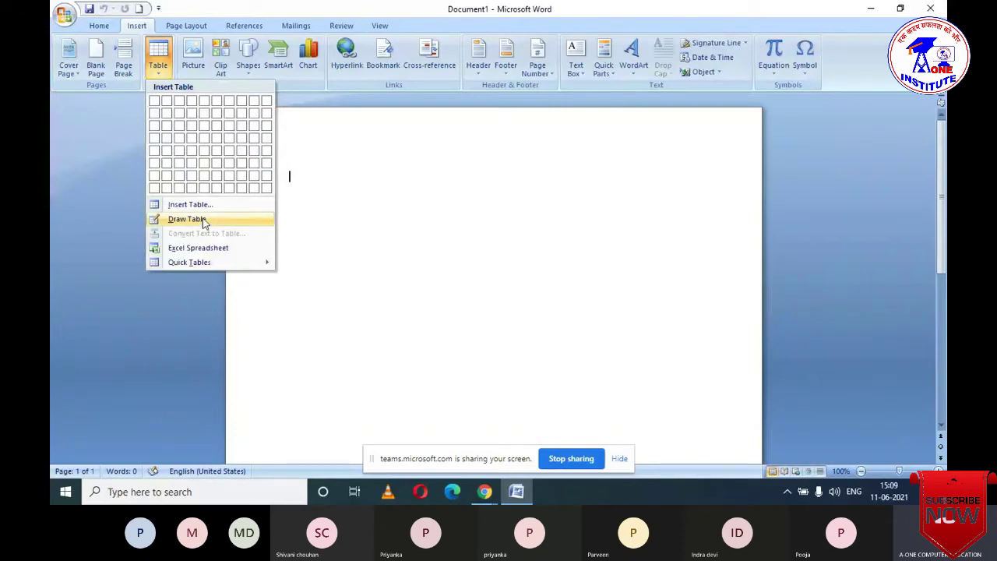
left_click(371, 217)
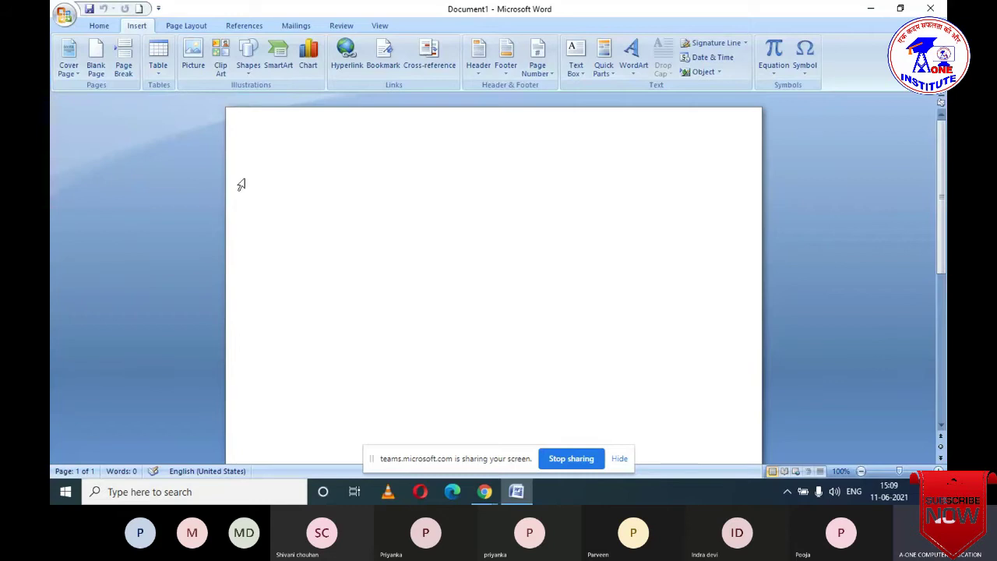
- Draw a freehand table border across the text area and divide it into five rows with four horizontal lines
left_click(158, 56)
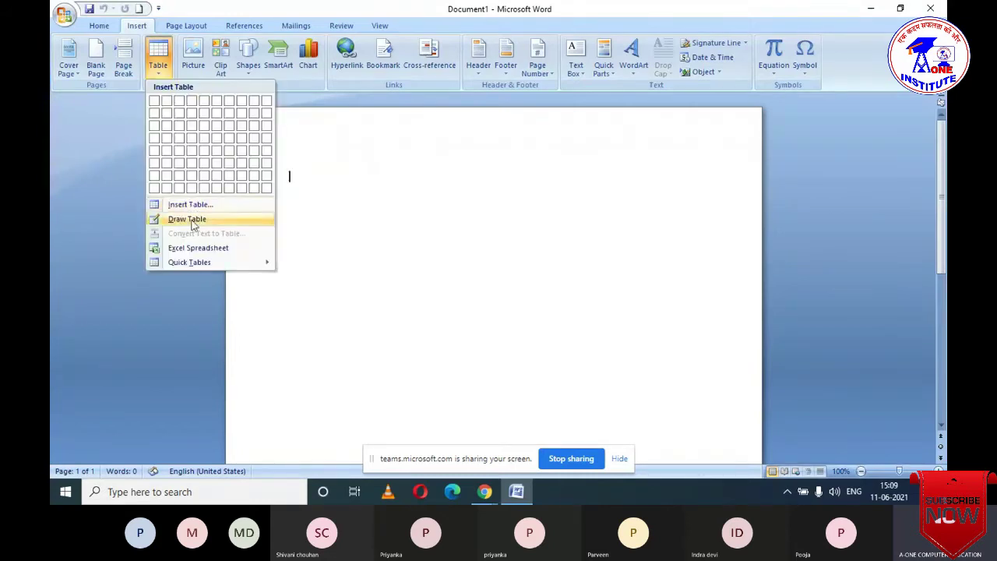
left_click(190, 220)
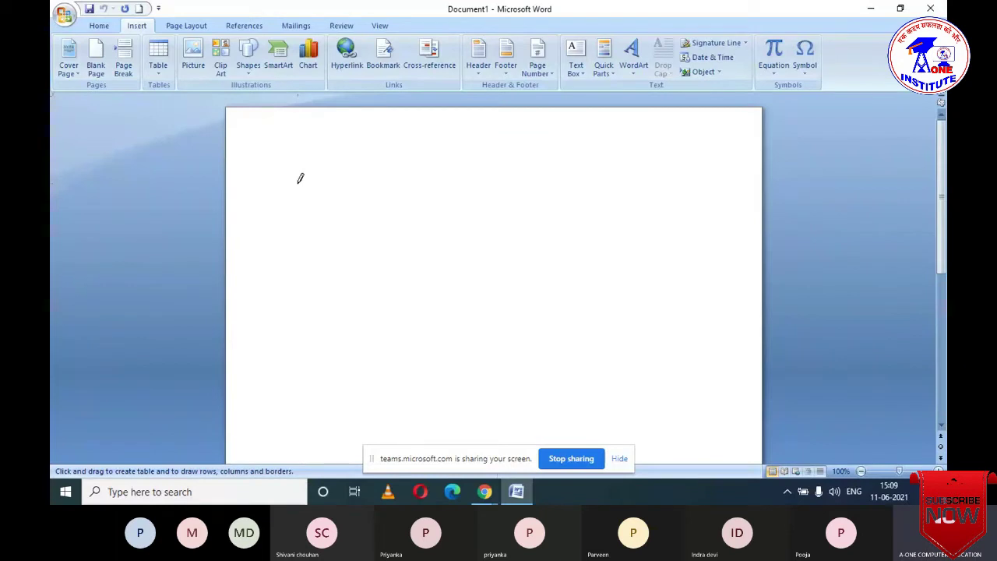
mouse_move(287, 165)
left_mouse_down()
mouse_move(336, 201)
mouse_move(559, 285)
mouse_move(715, 436)
mouse_move(734, 442)
left_mouse_up()
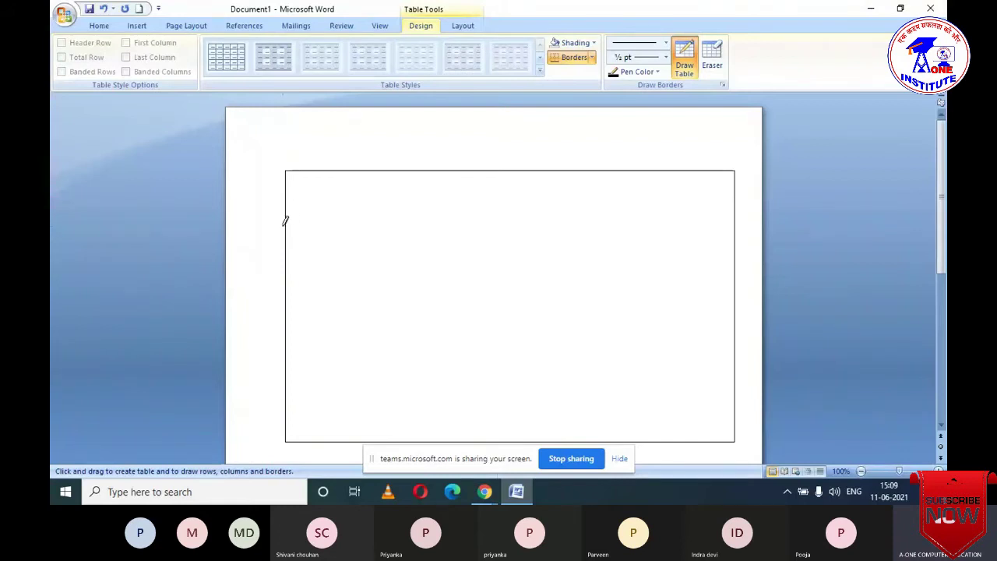
left_click_drag(316, 221, 507, 219)
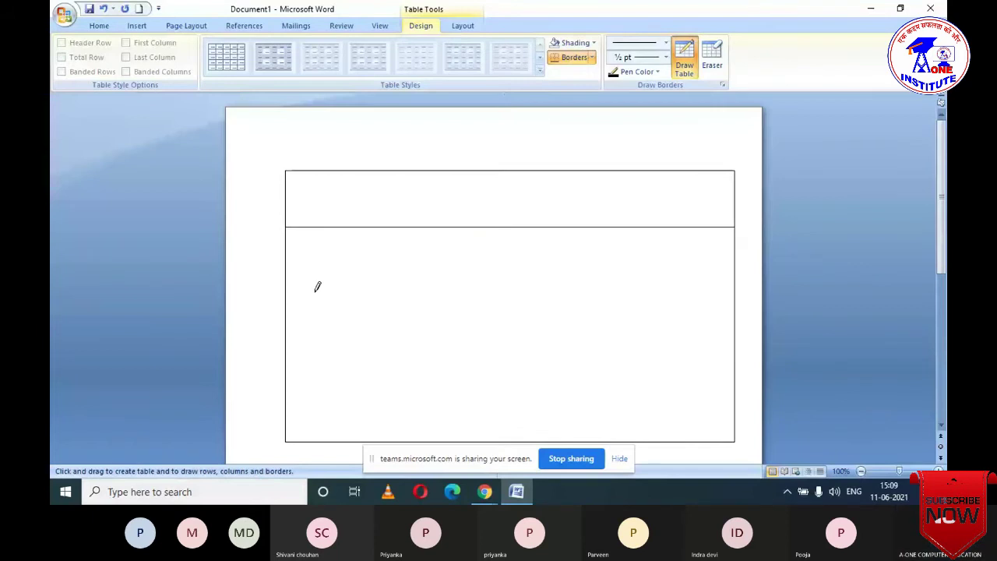
left_click_drag(287, 278, 446, 268)
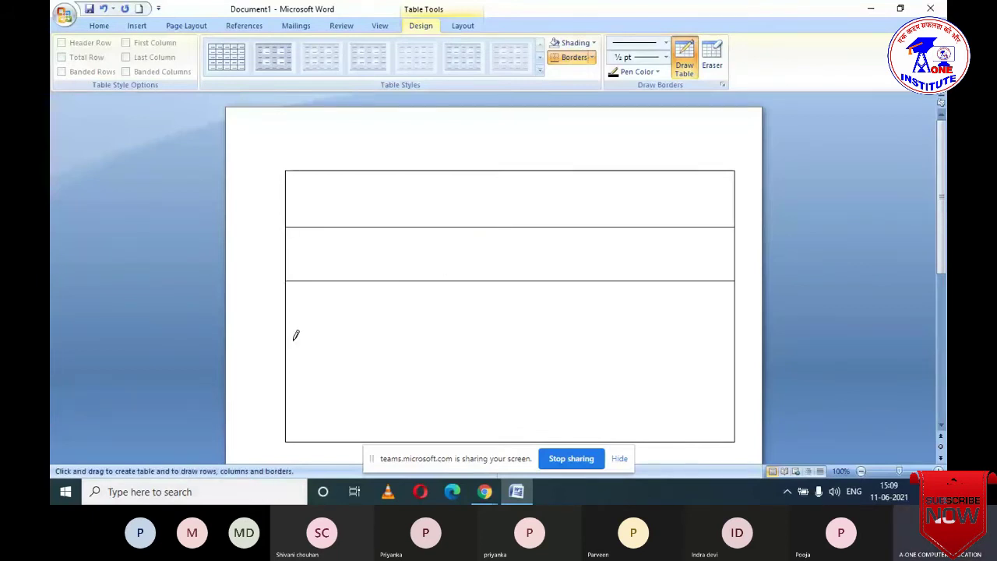
left_click_drag(285, 339, 475, 325)
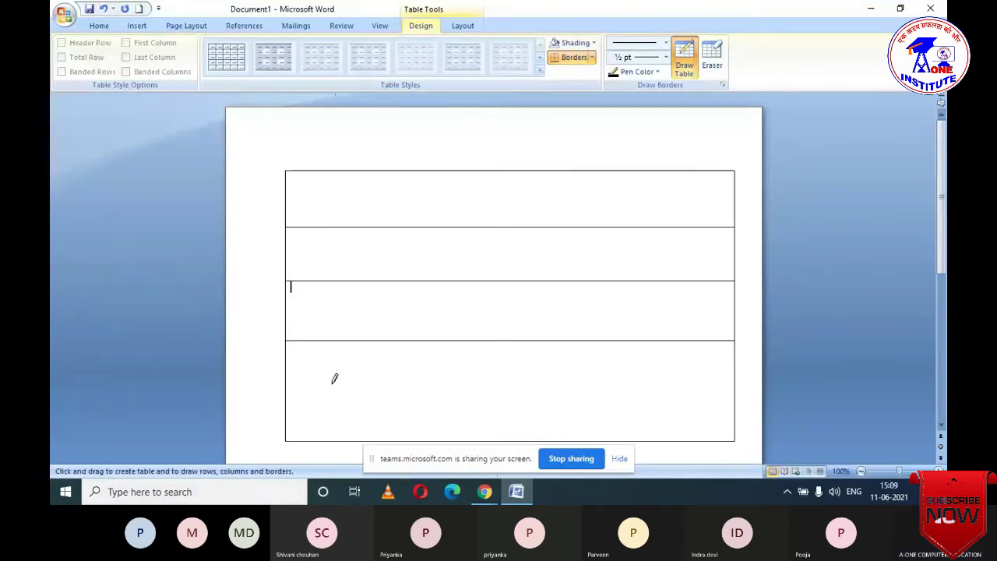
mouse_move(286, 394)
left_mouse_down()
mouse_move(429, 371)
mouse_move(554, 379)
left_mouse_up()
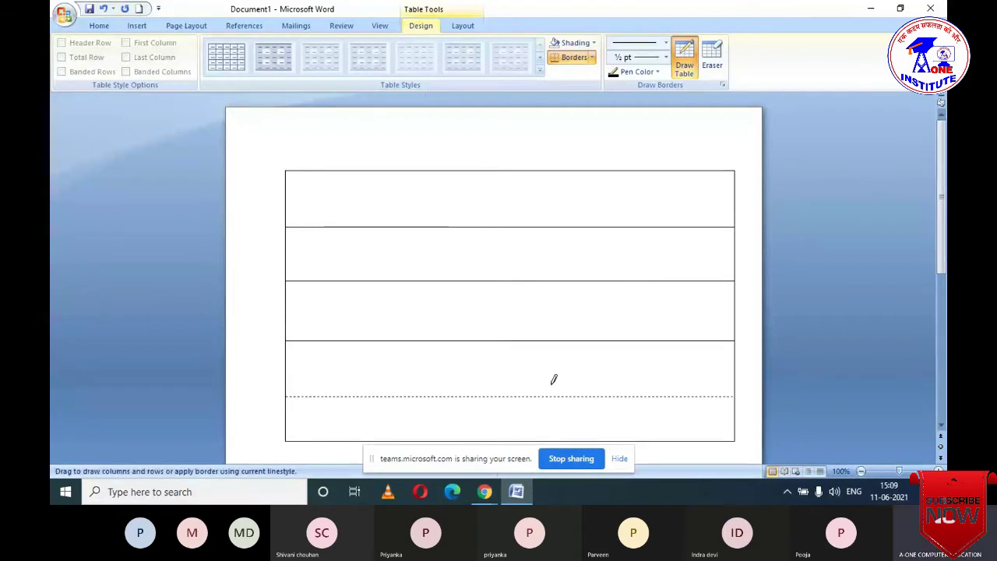
- Divide the hand-drawn table into three columns with two vertical lines
left_click_drag(405, 171, 408, 436)
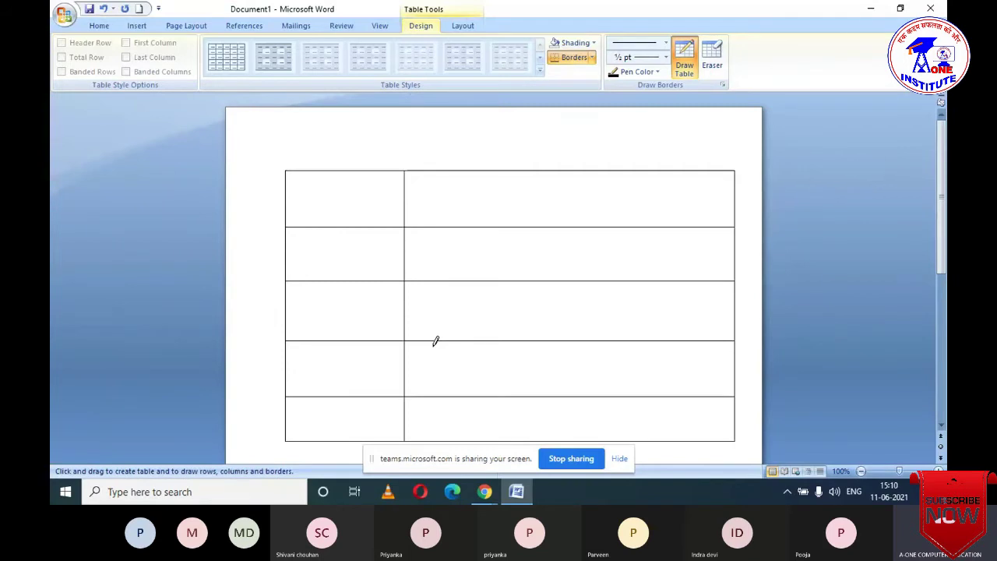
left_click_drag(567, 171, 570, 376)
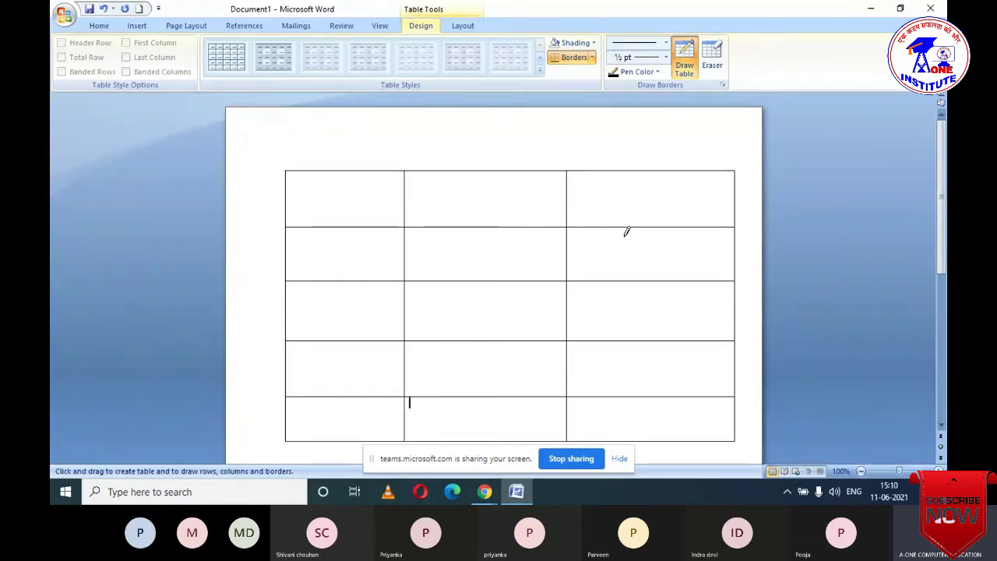
scroll(489, 361, "down", 3)
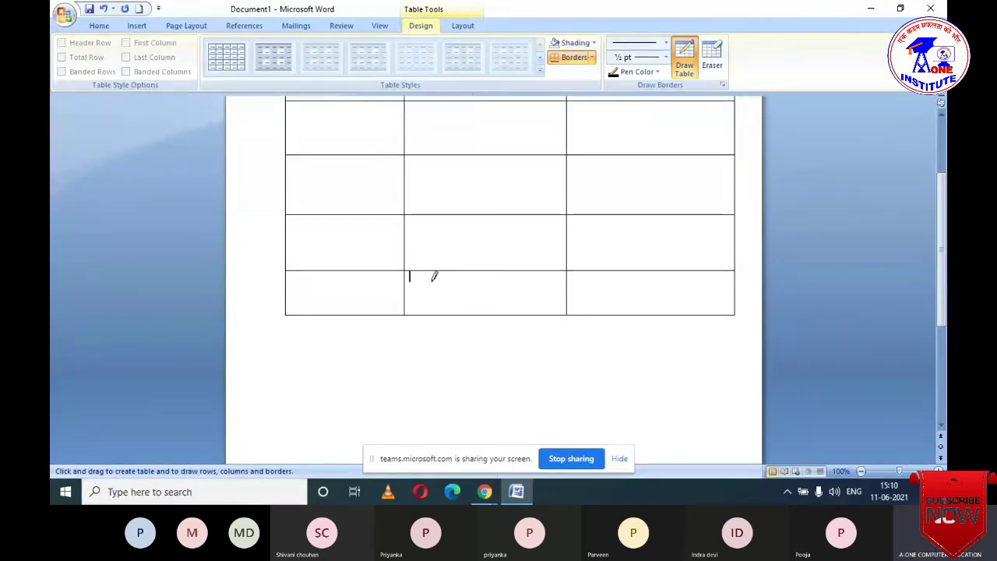
key("alt+n")
key("t")
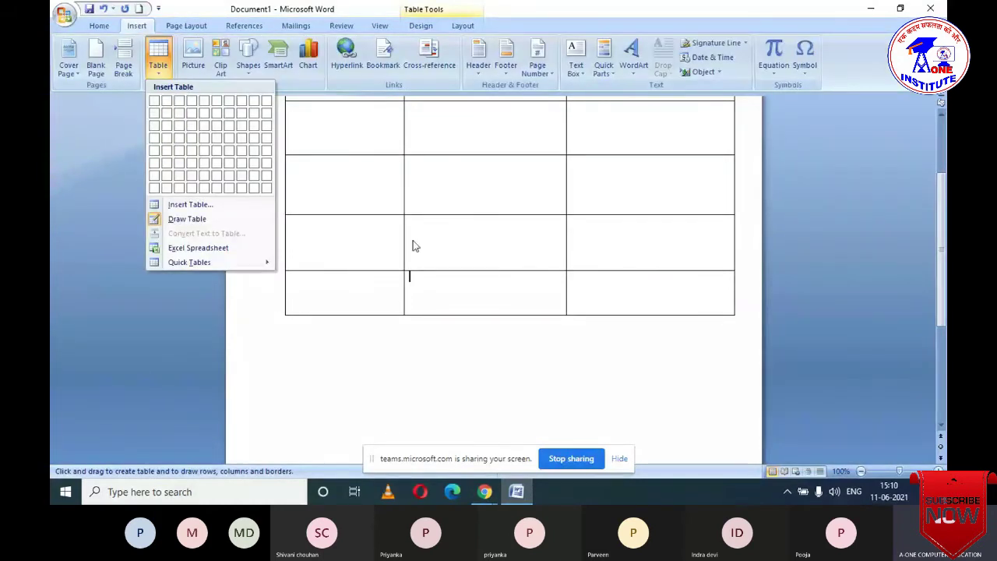
- Remove the entire hand-drawn table so that the page is blank
scroll(412, 246, "up", 3)
left_click(282, 166)
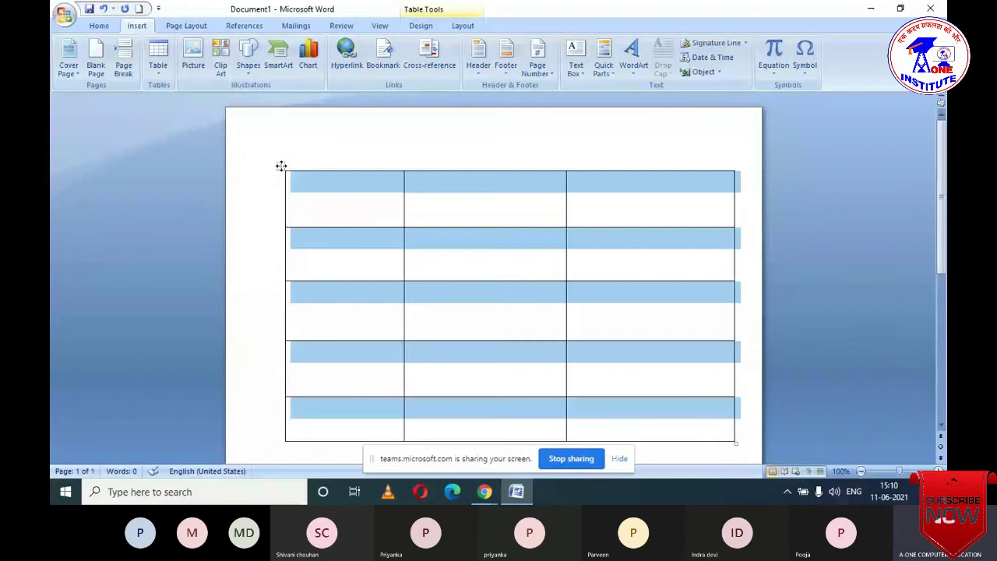
left_click(390, 201)
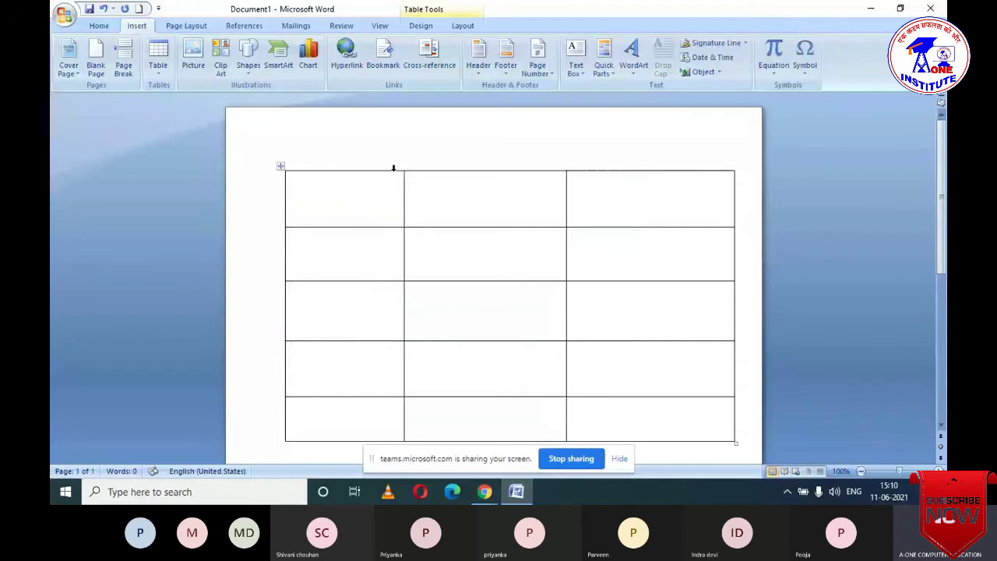
key("ctrl+z")
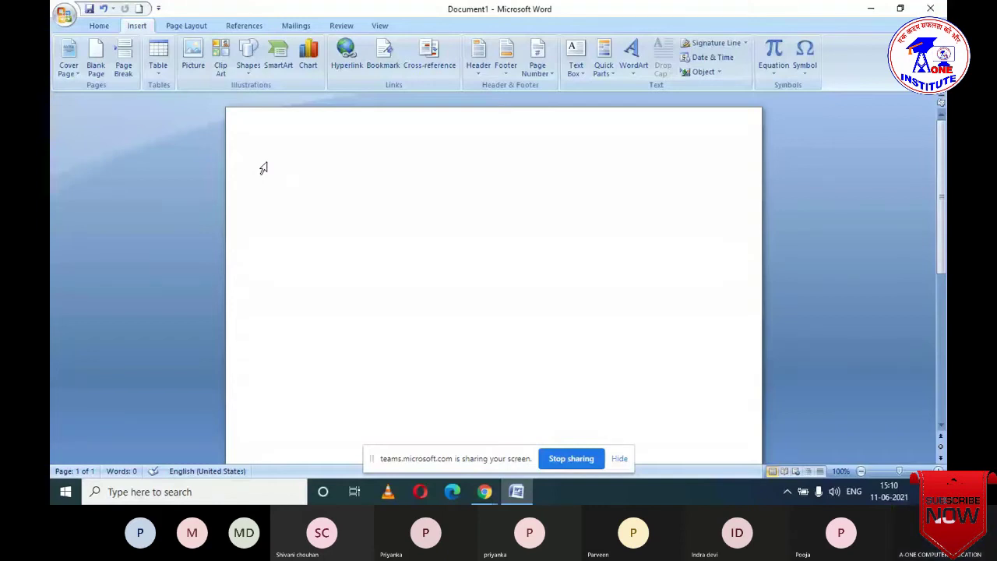
- Insert a table of ten columns and three rows, entering kjhgfh and lkfjglkfjhl in the first two cells
left_click(158, 58)
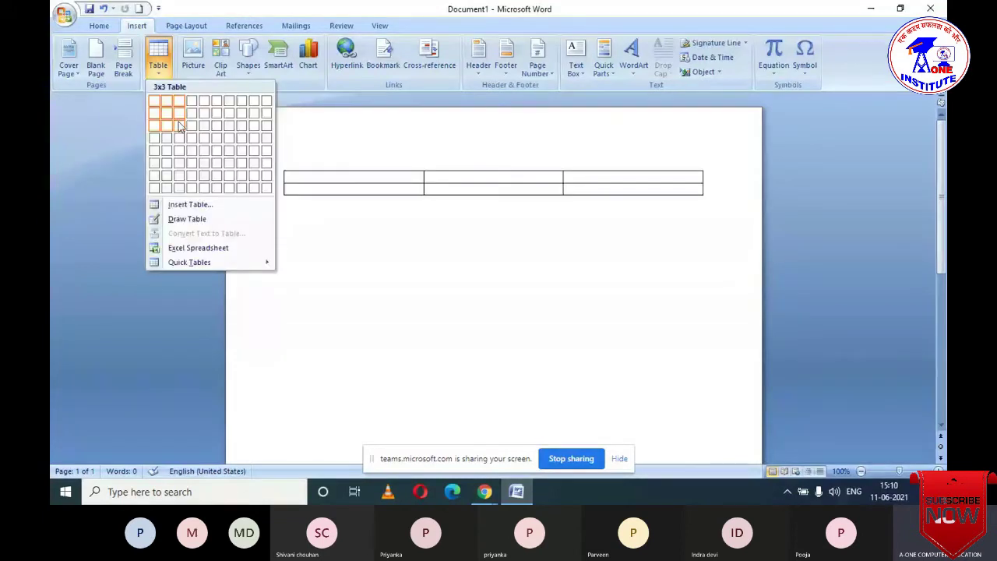
left_click(263, 134)
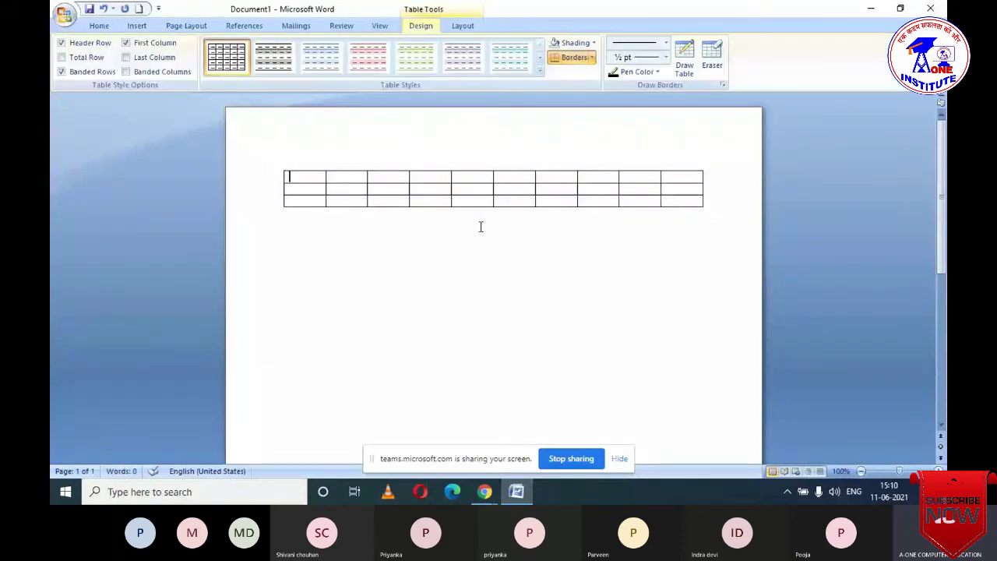
type("kjhgfh")
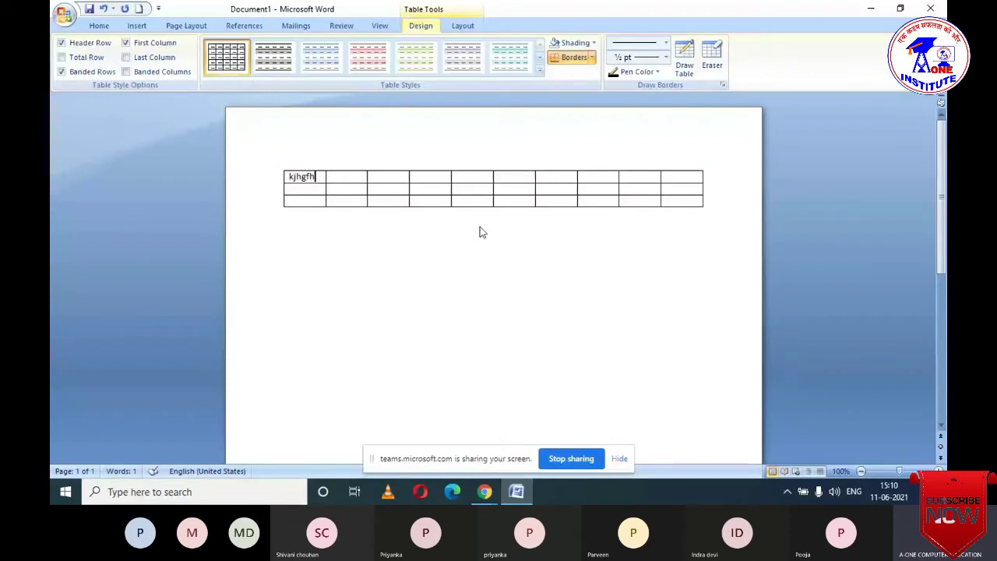
key("Tab")
type("lkfjglkf")
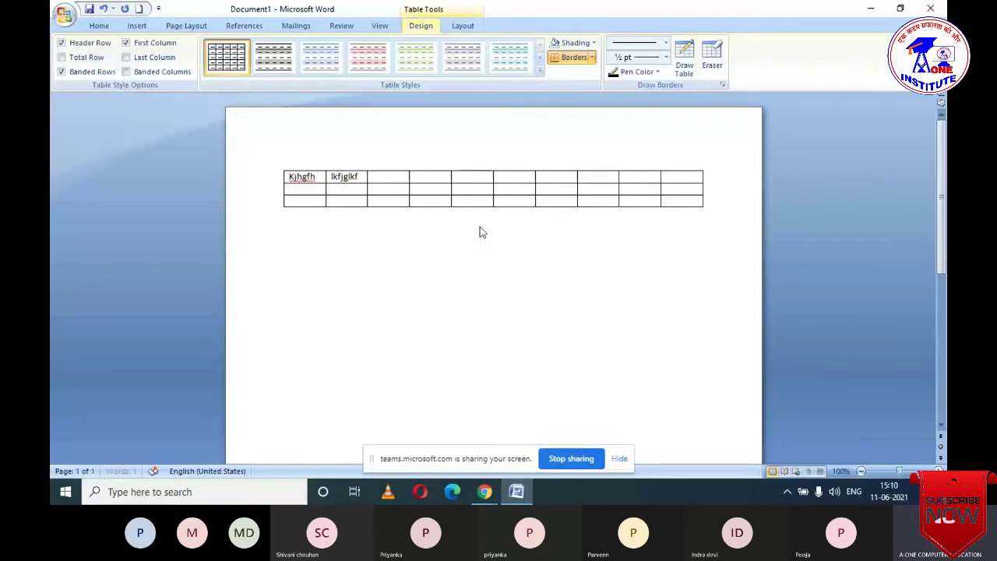
type("jh")
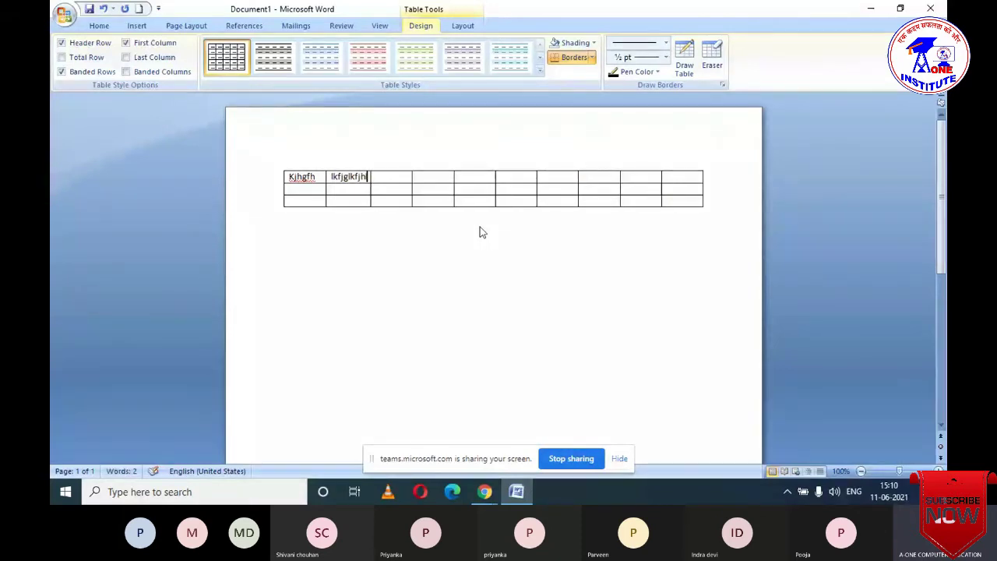
type("l")
- Fill the third to fifth cells of the first row with fhgklfg, fdgjdflkgj and lkjfglkdfj
key("Tab")
type("fhgklfg")
key("Tab")
type("fdgjdflkgj")
key("Tab")
type("lkjfgl")
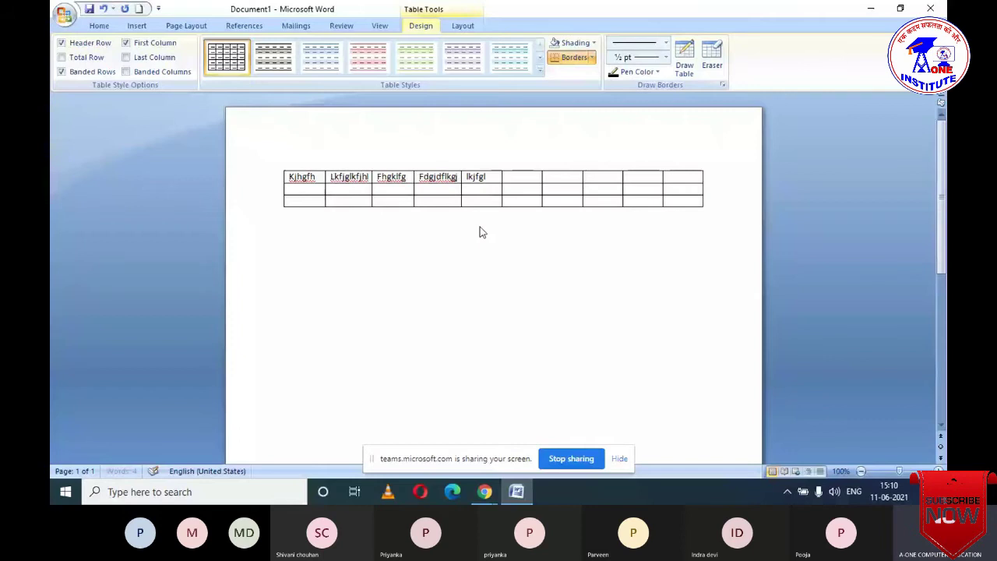
type("kdfj")
- Fill the sixth to eighth cells of the first row with dklgjlgj, lkjfglk and fldldfkgjdf
key("Tab")
type("dklgjlgj")
key("Tab")
type("lkjfglk")
key("Tab")
type("fldldfk")
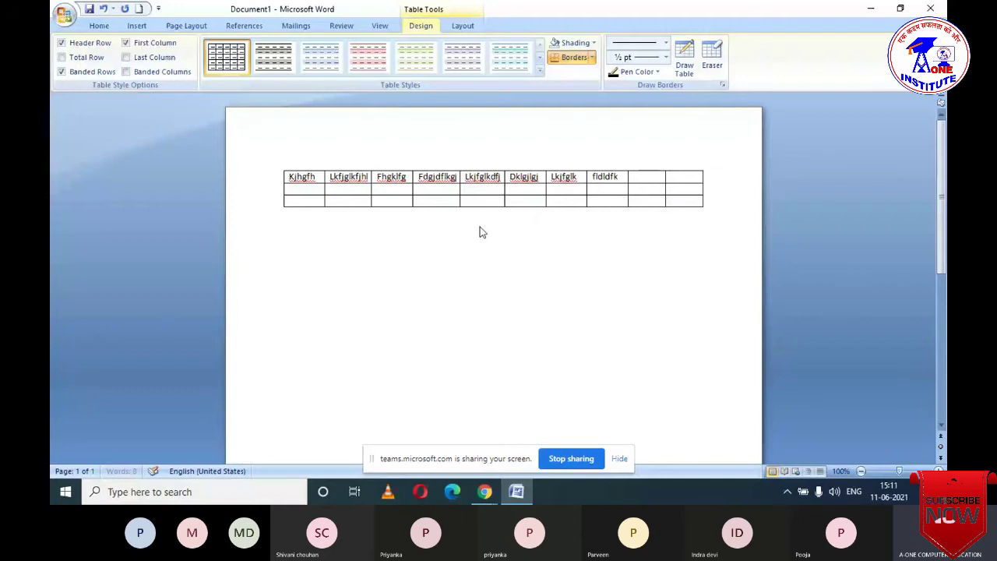
type("gjdf")
- Enter fhsdkjfh and sdfhjljh in the first row's last two cells, and dsfdhg in the third row's last cell
key("Tab")
type("fhsdkjfh")
key("Tab")
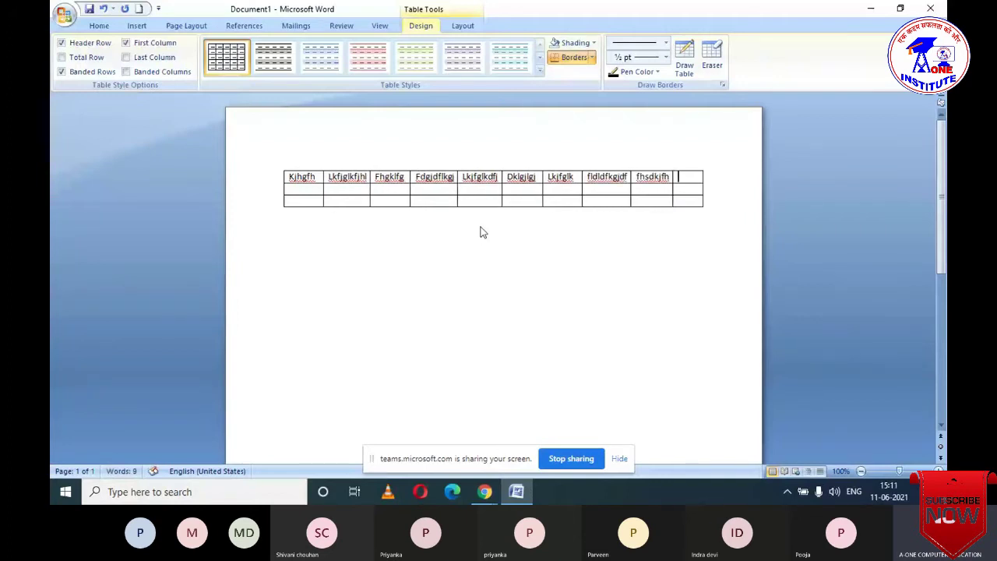
type("sdfhjljh")
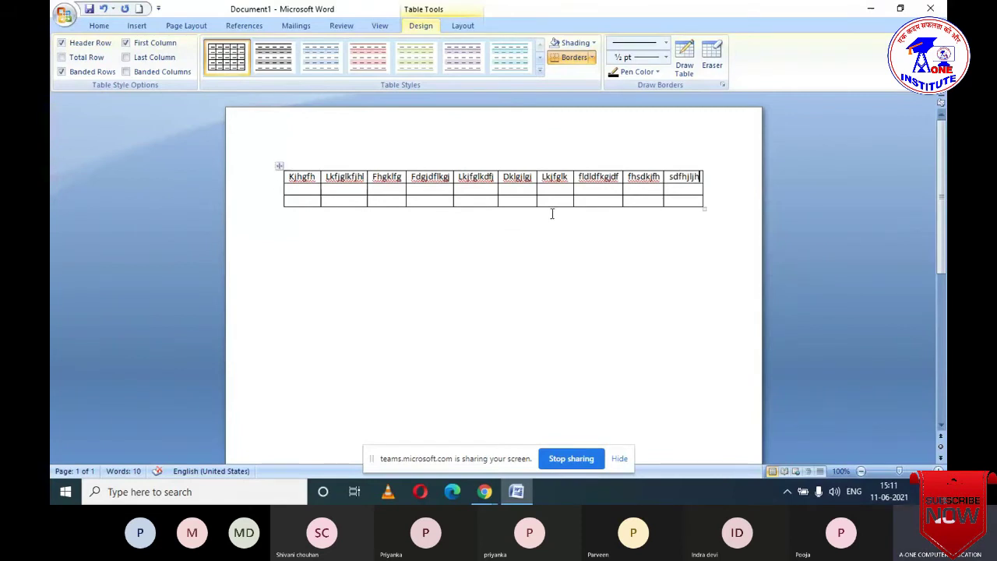
left_click(675, 200)
type("dsfdhg")
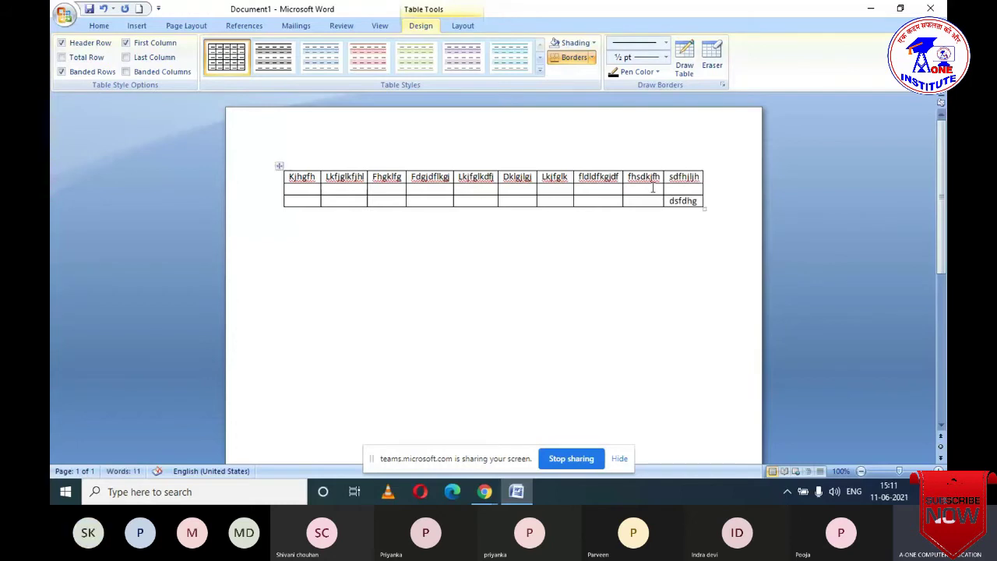
- Insert a new column to the right of the table's last column
left_click(704, 176)
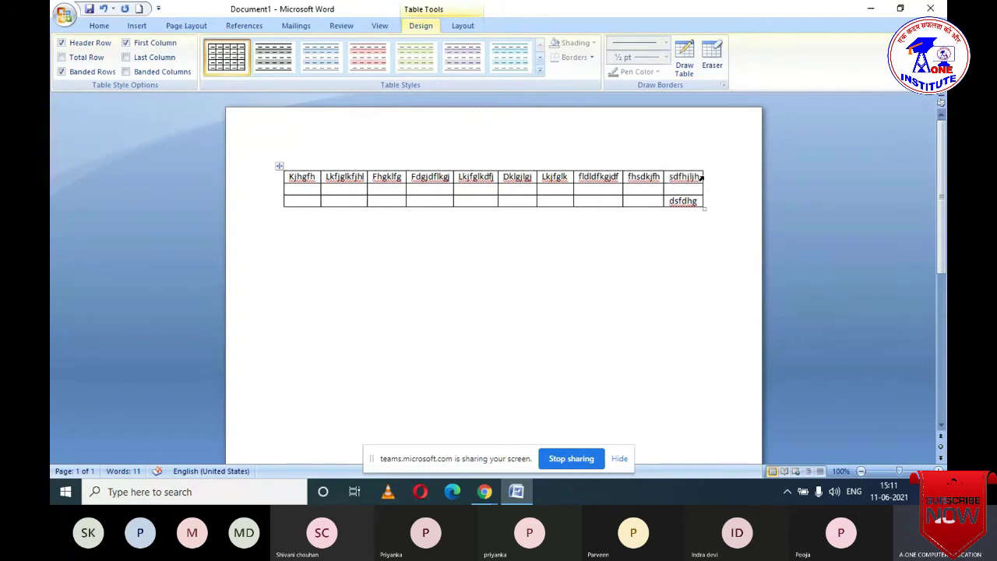
right_click(701, 178)
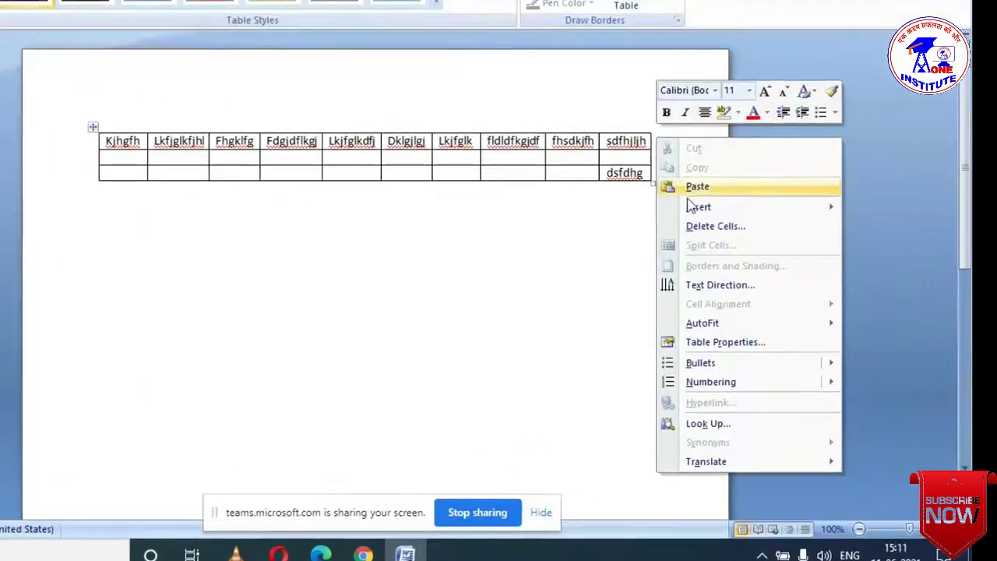
mouse_move(728, 221)
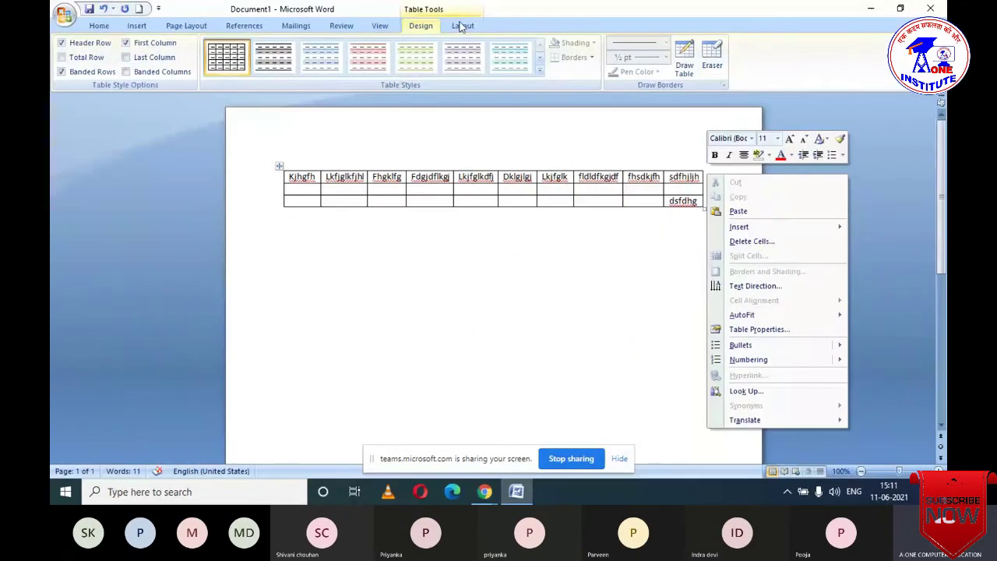
left_click(461, 25)
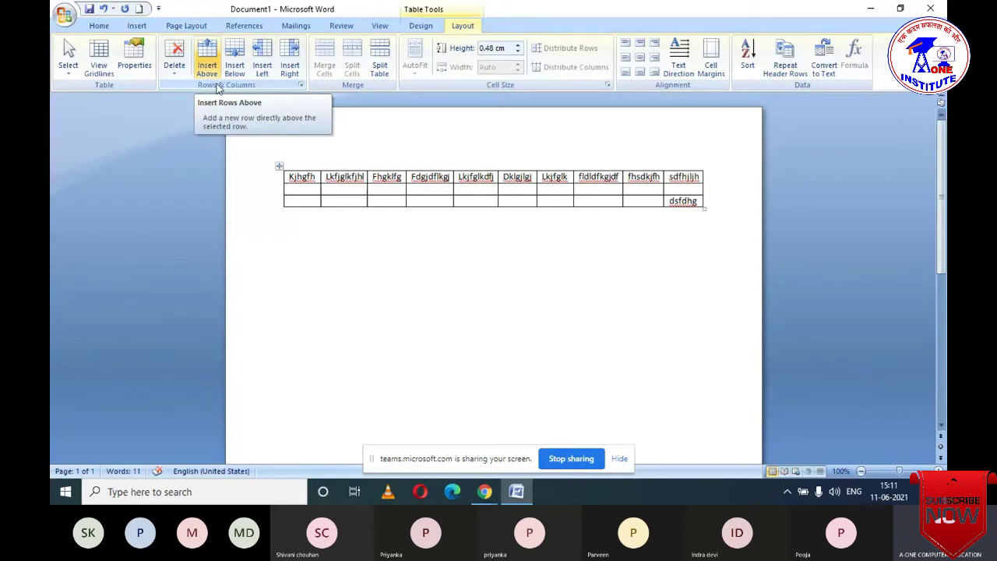
left_click(408, 26)
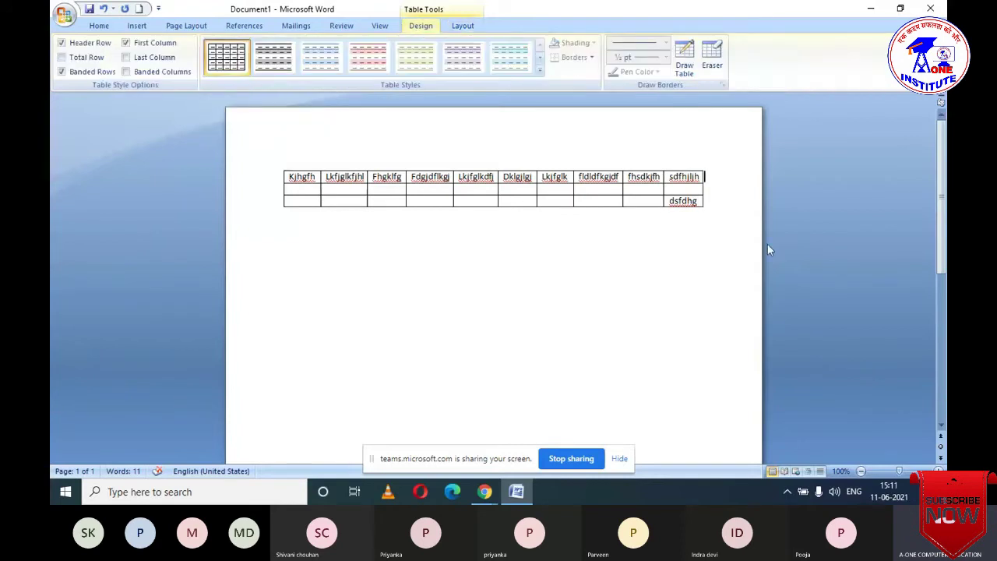
right_click(708, 177)
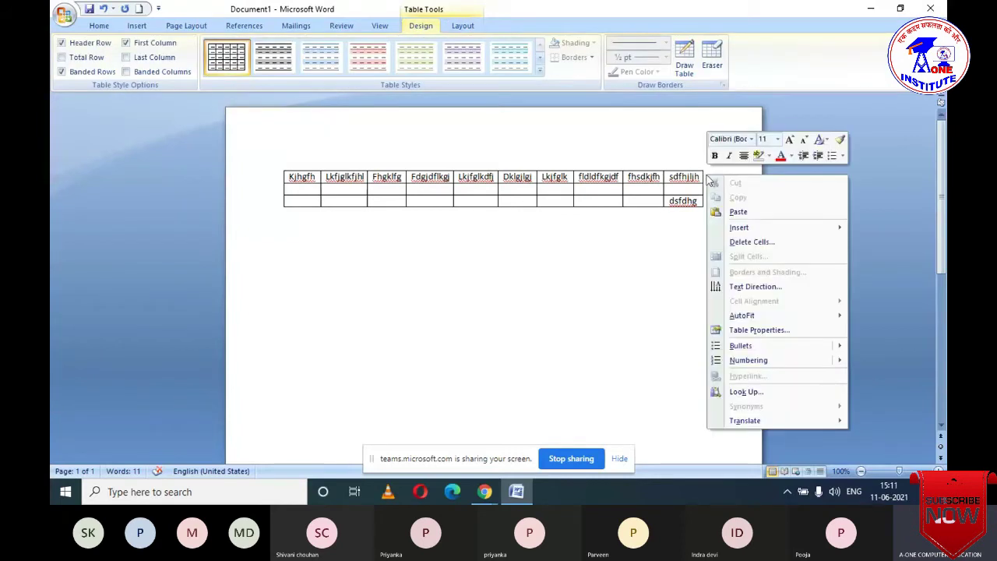
mouse_move(732, 228)
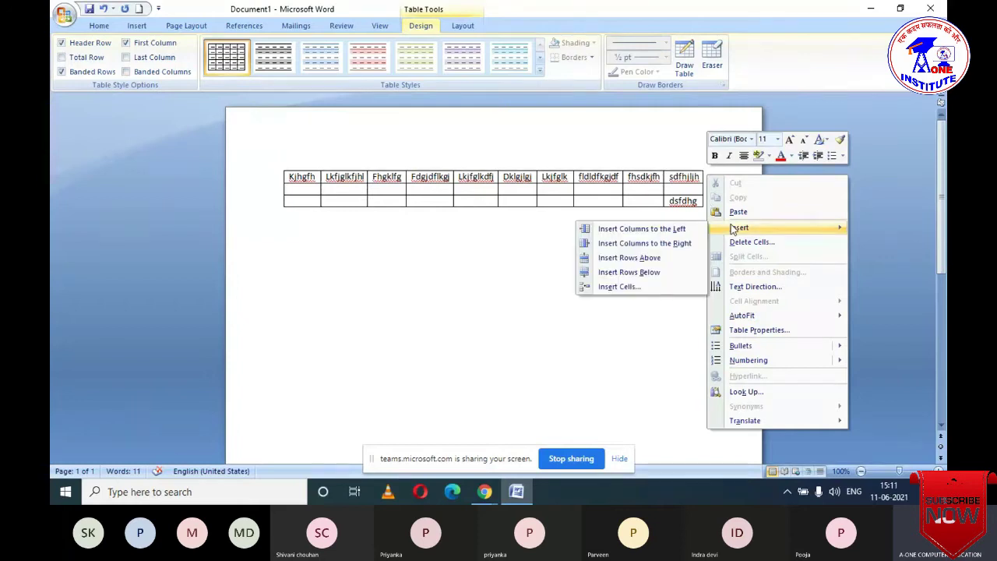
left_click(671, 248)
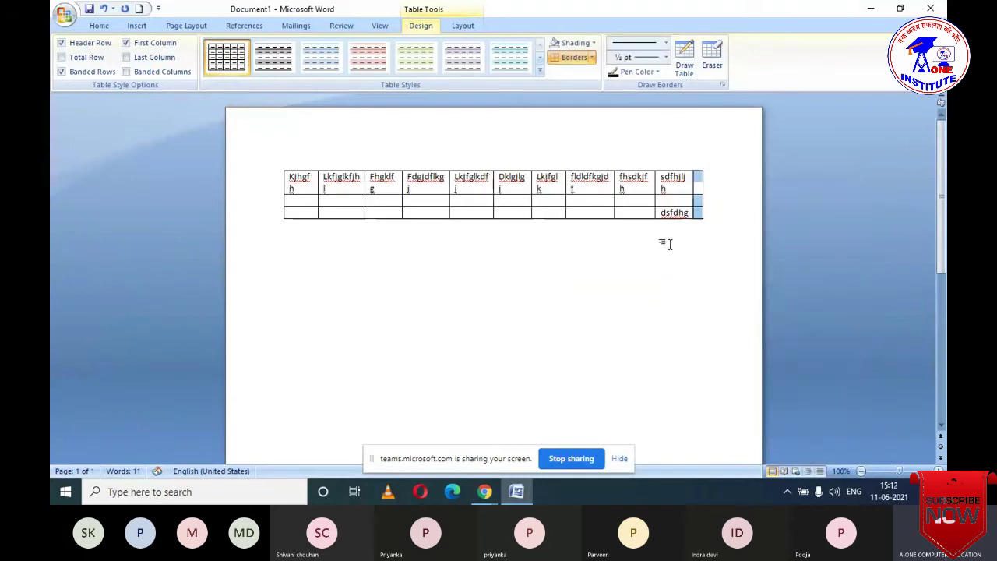
left_click(694, 224)
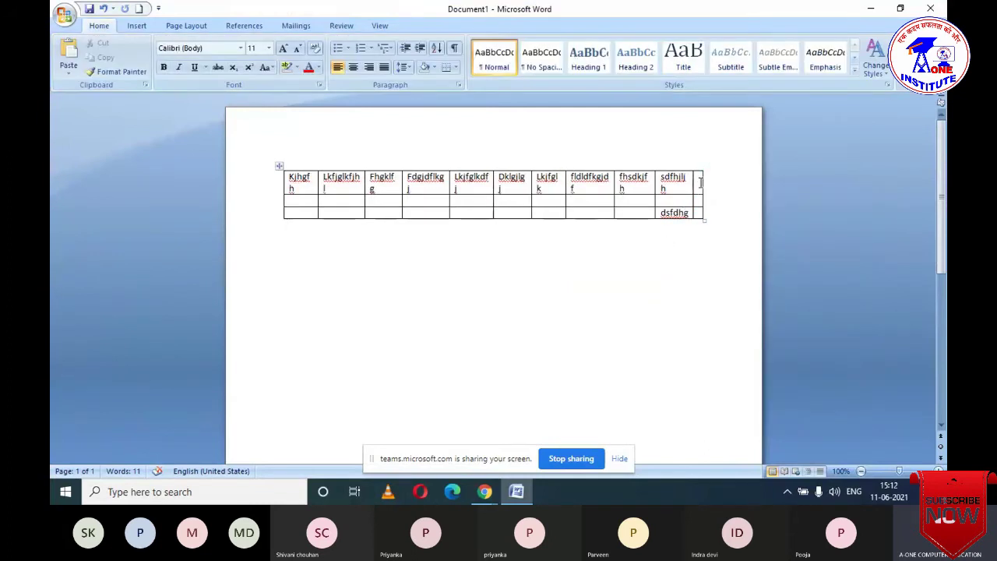
left_click(700, 183)
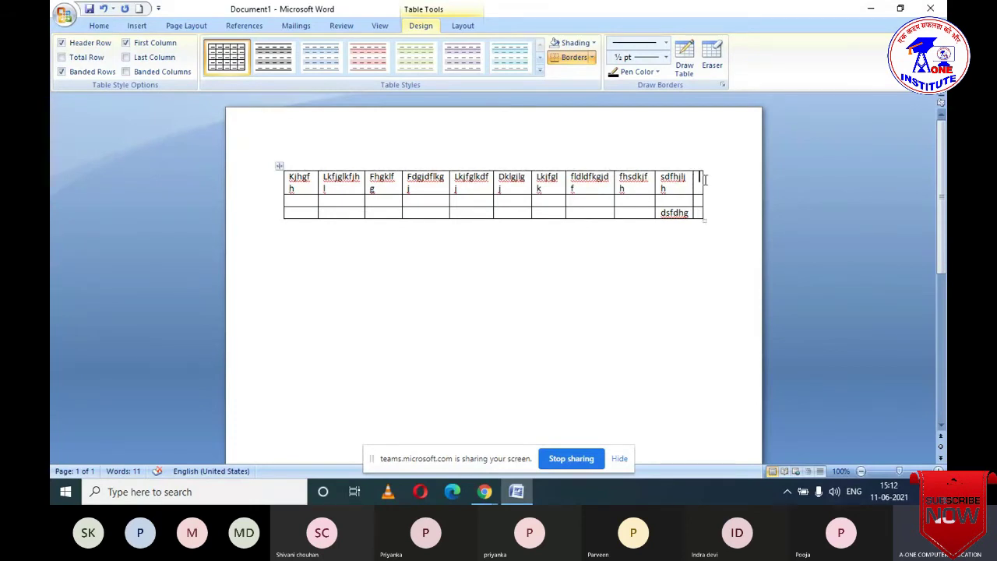
right_click(708, 216)
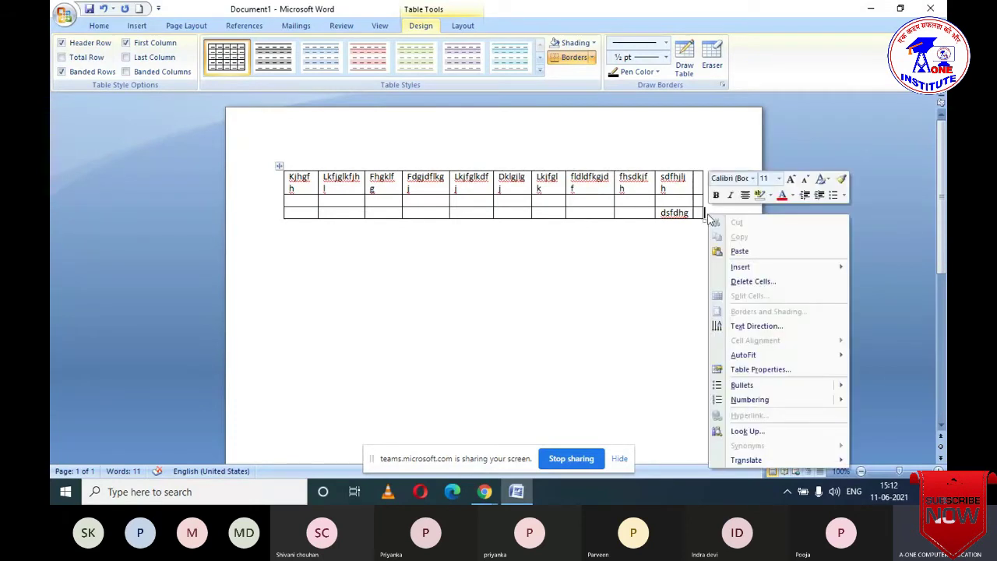
mouse_move(740, 266)
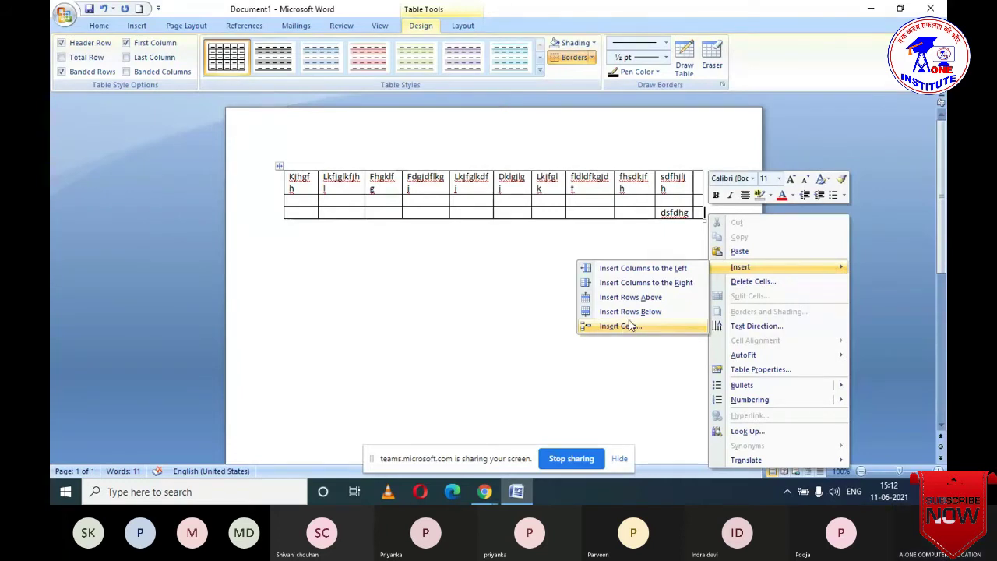
left_click(653, 372)
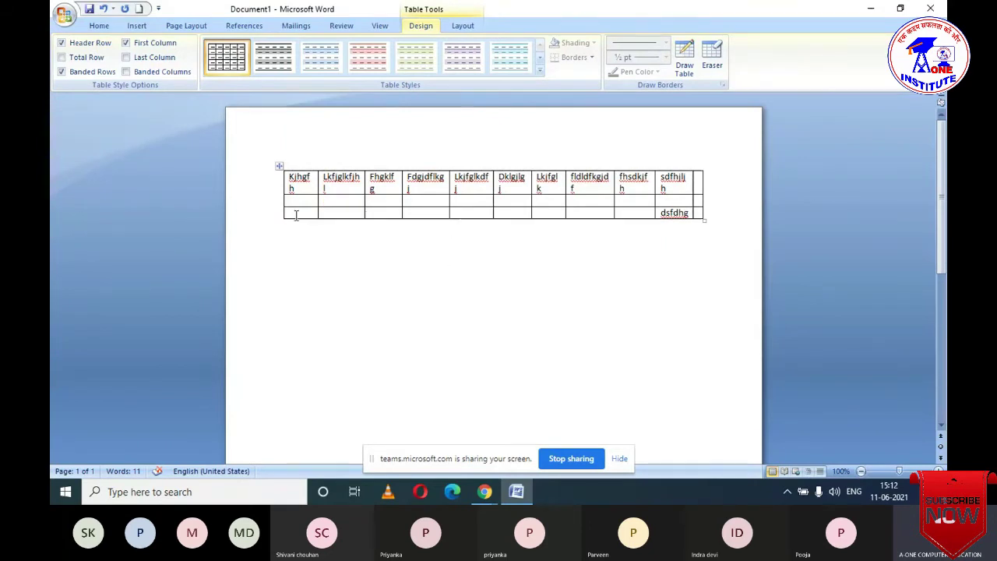
- Append three blank rows below the table's last row, adding each one from the end of a row
left_click_drag(285, 216, 396, 220)
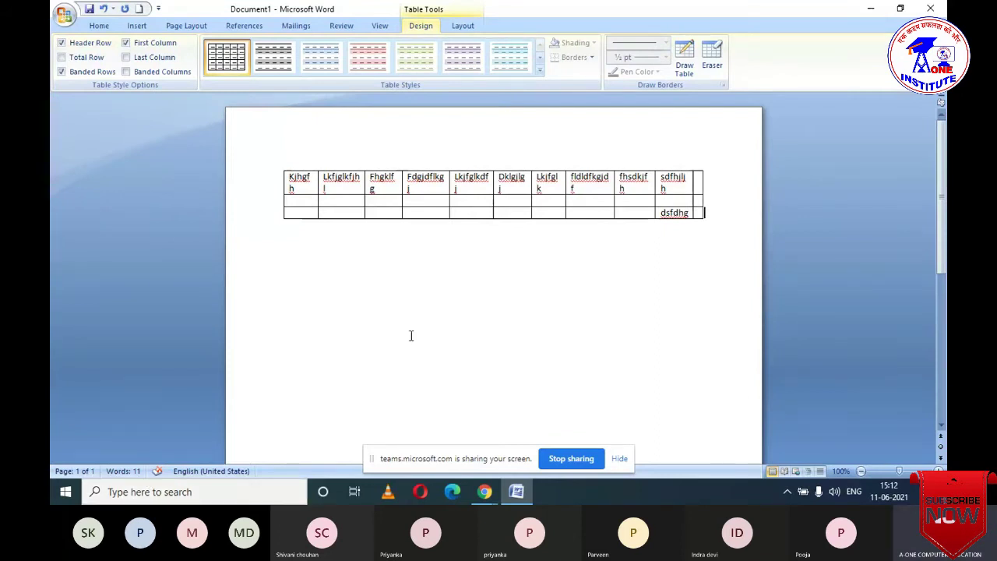
key("Return")
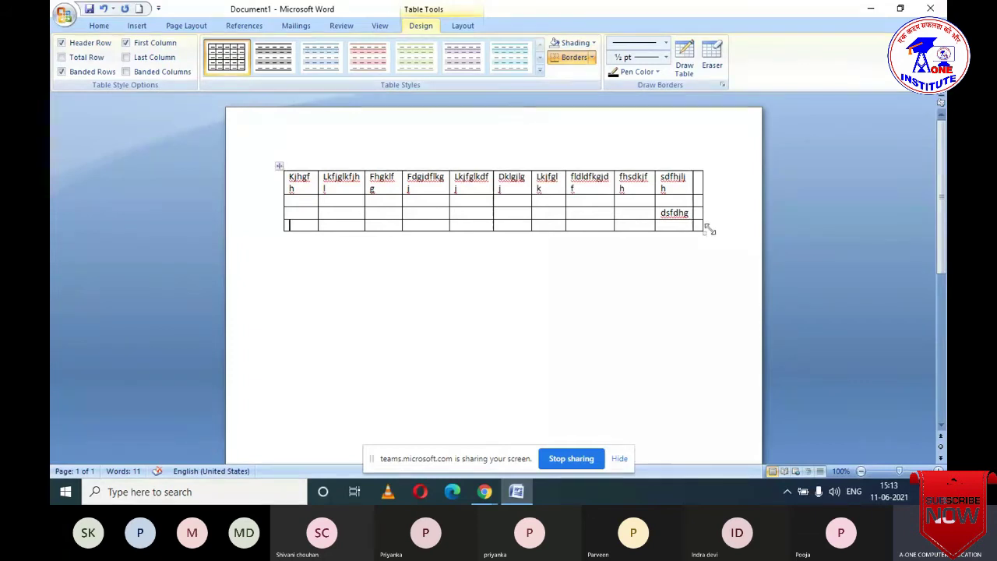
left_click(706, 226)
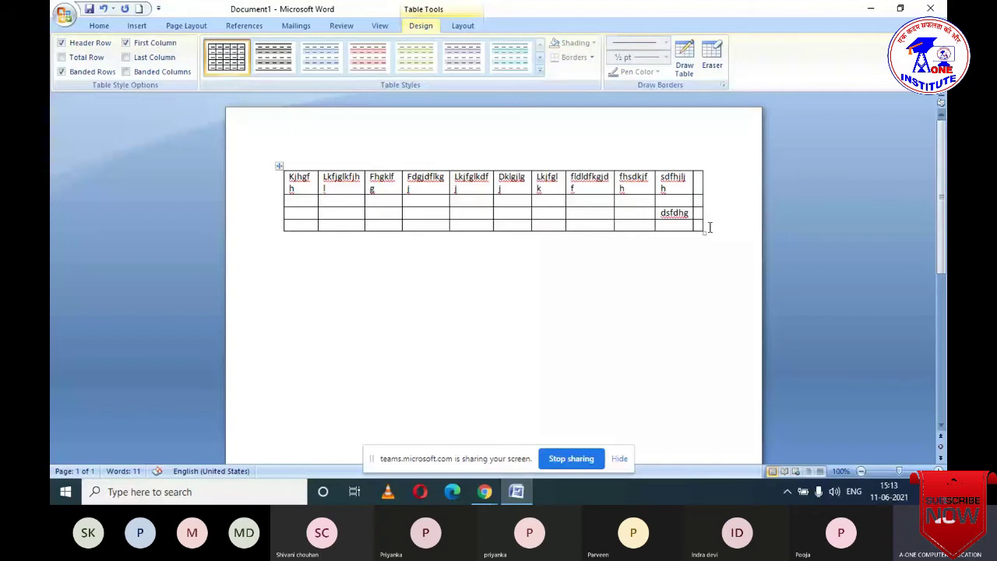
key("Return")
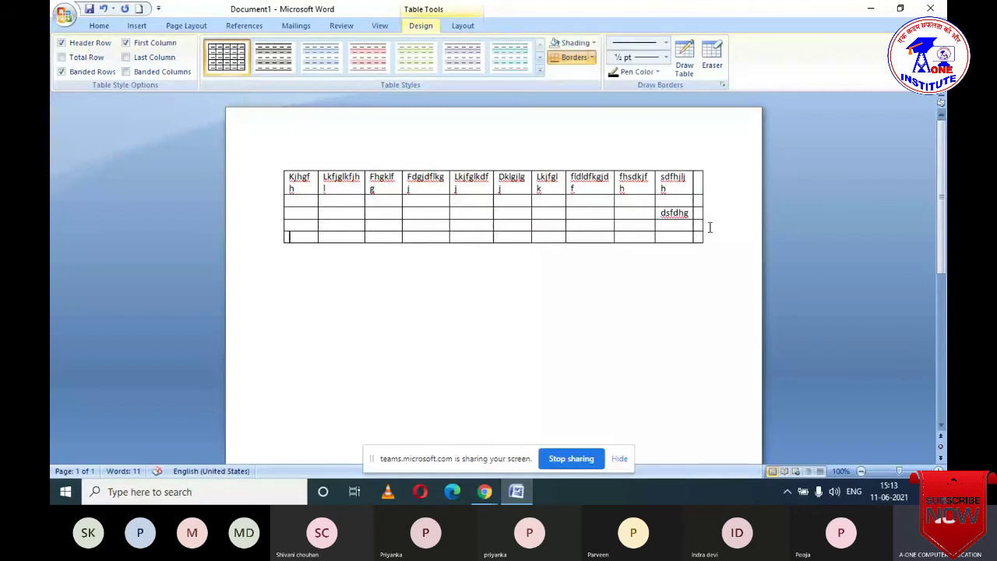
left_click(707, 226)
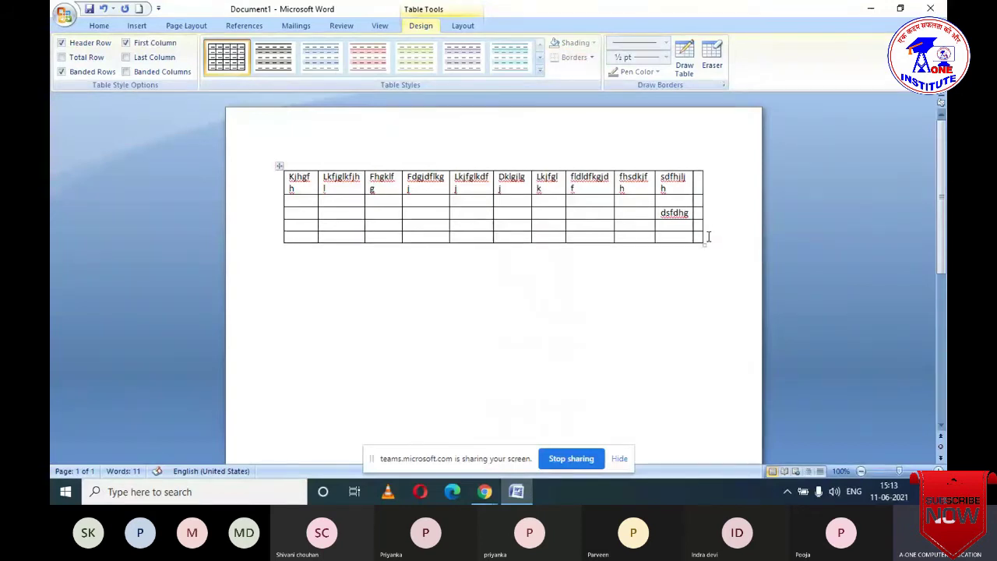
key("Return")
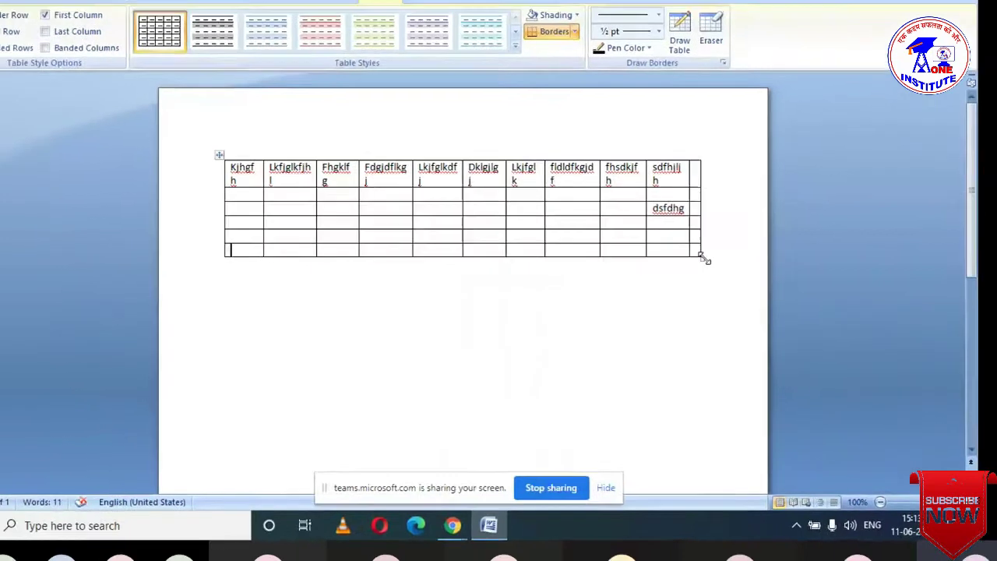
- Enlarge the table slightly and move it further down the page
left_click_drag(703, 258, 724, 263)
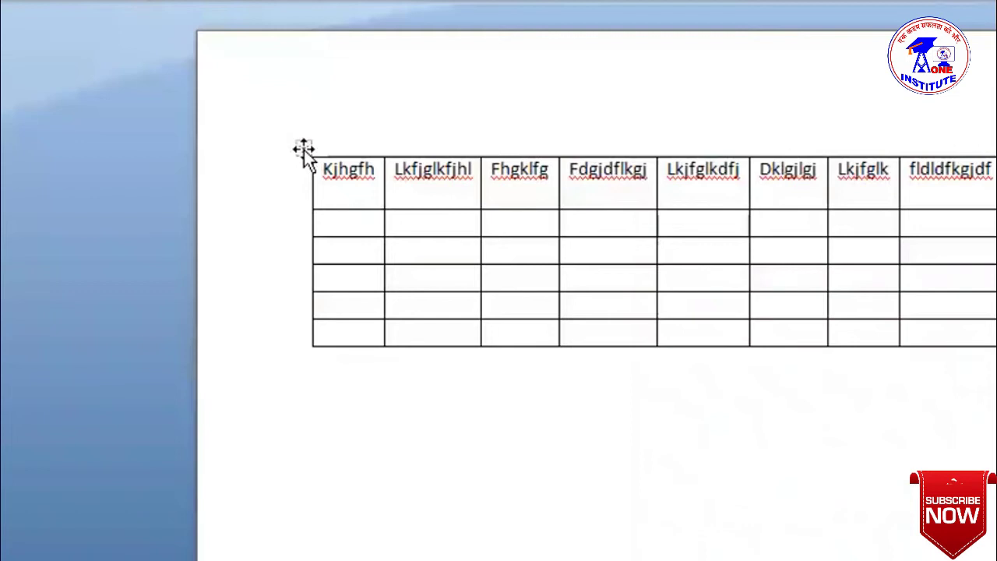
left_click_drag(304, 149, 317, 289)
left_click_drag(303, 251, 284, 326)
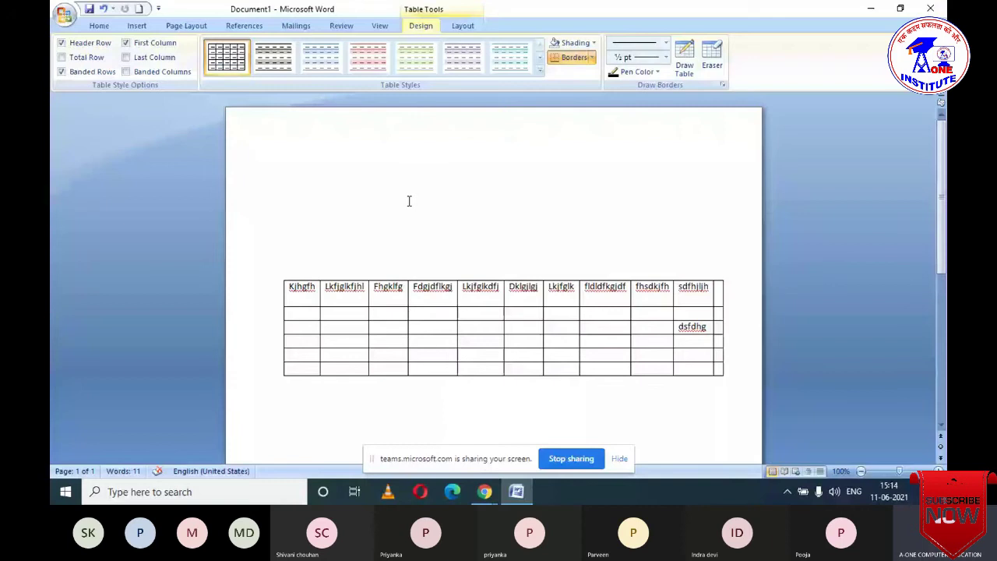
- Delete the entire table from the document
left_click(279, 275)
key("BackSpace")
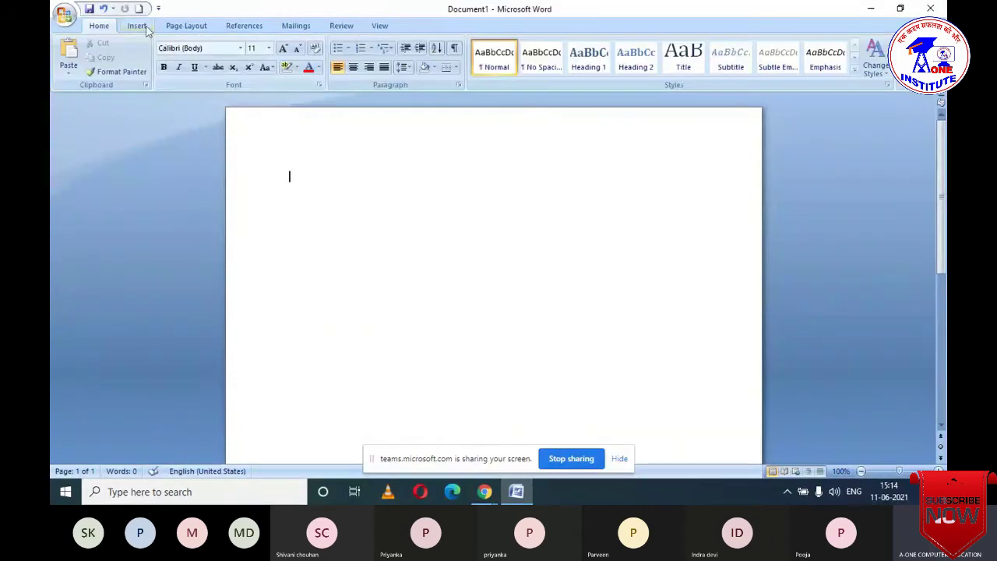
- Insert the picture 10-06-2021 from the Wcd Pic folder on the Desktop into the blank page
left_click(138, 26)
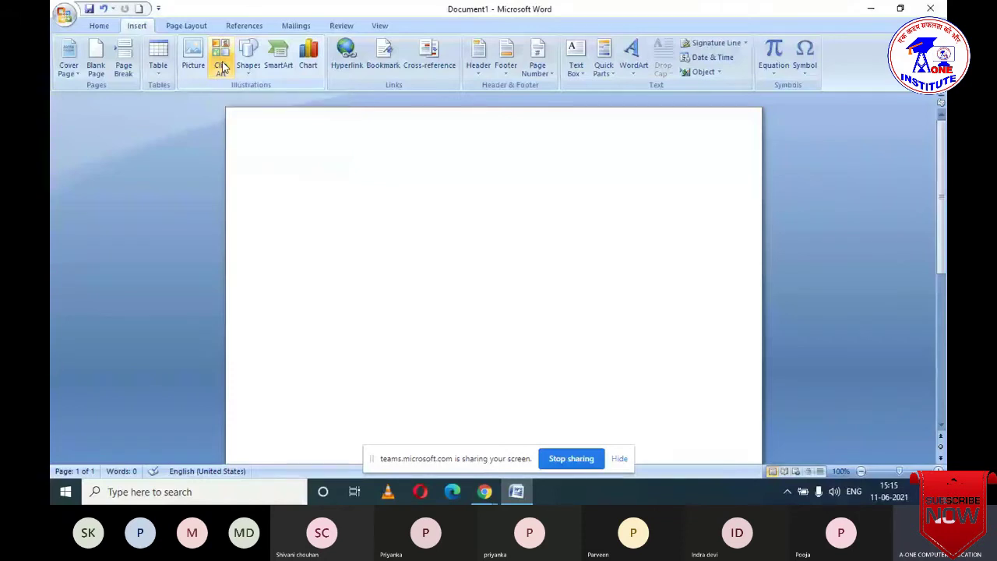
left_click(194, 55)
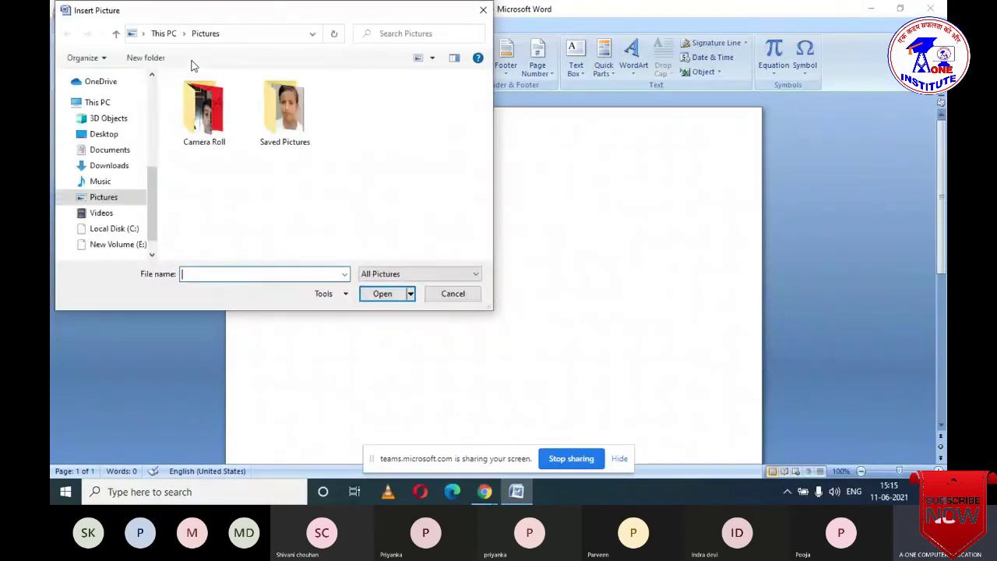
left_click(108, 167)
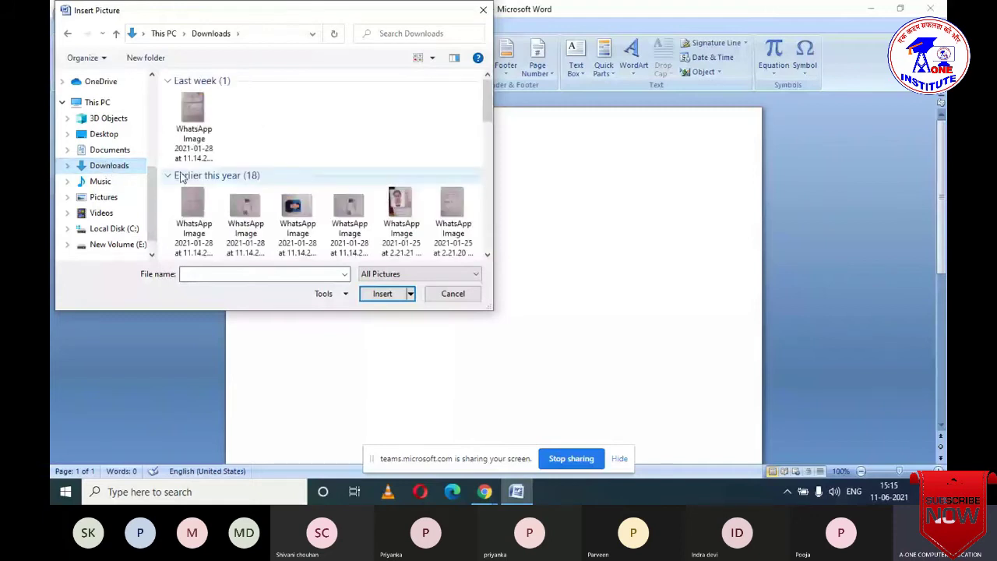
scroll(285, 182, "down", 10)
left_click(104, 134)
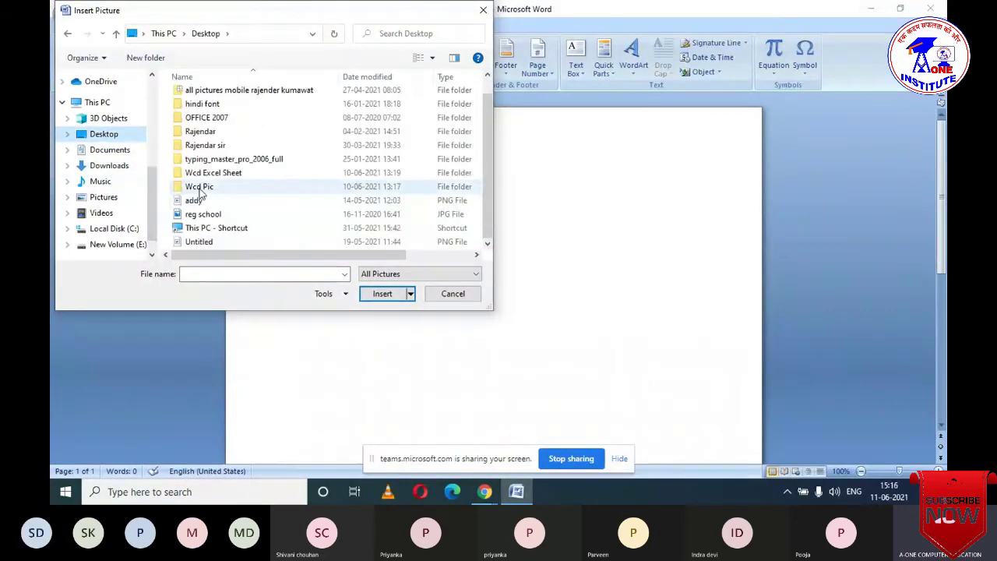
double_click(200, 189)
left_click(208, 123)
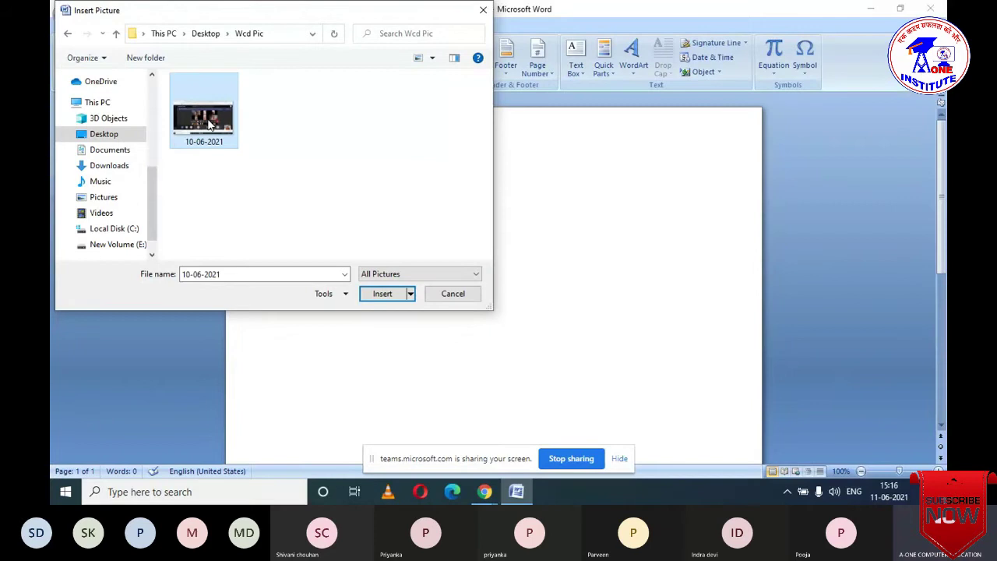
left_click(382, 292)
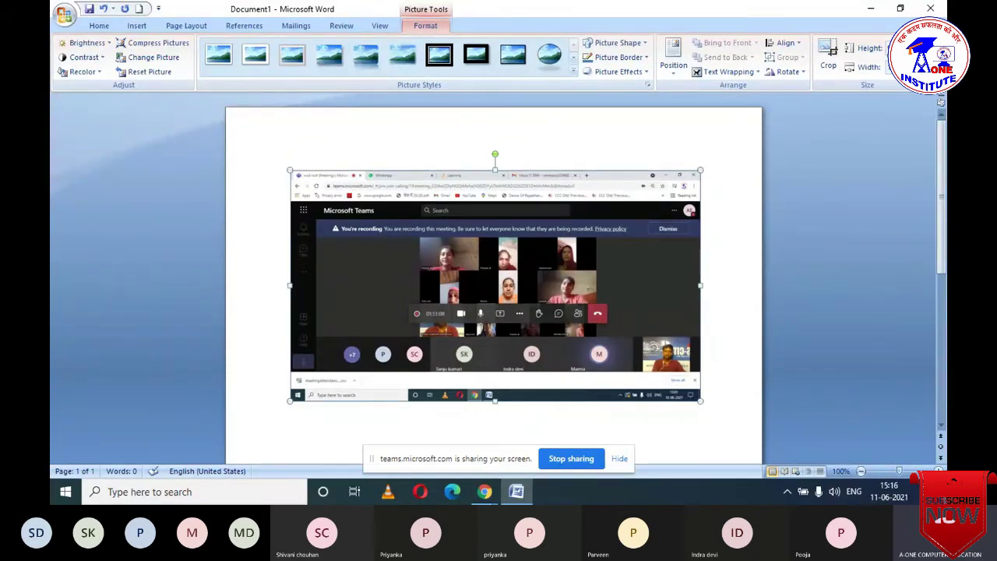
scroll(389, 402, "down", 1)
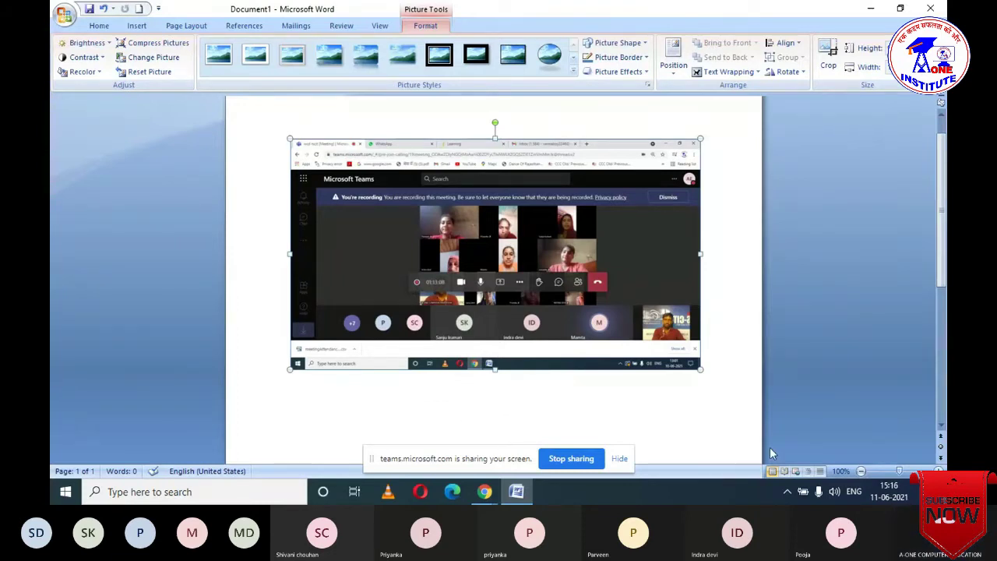
left_click(617, 409)
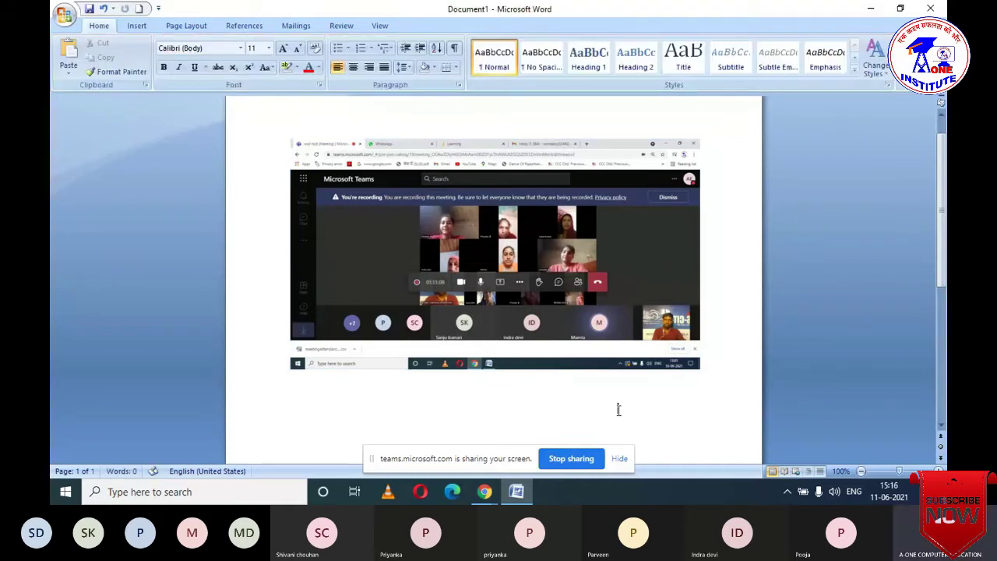
- Resize the inserted picture slightly smaller in width and height, and rotate it 90 degrees clockwise
left_click(543, 282)
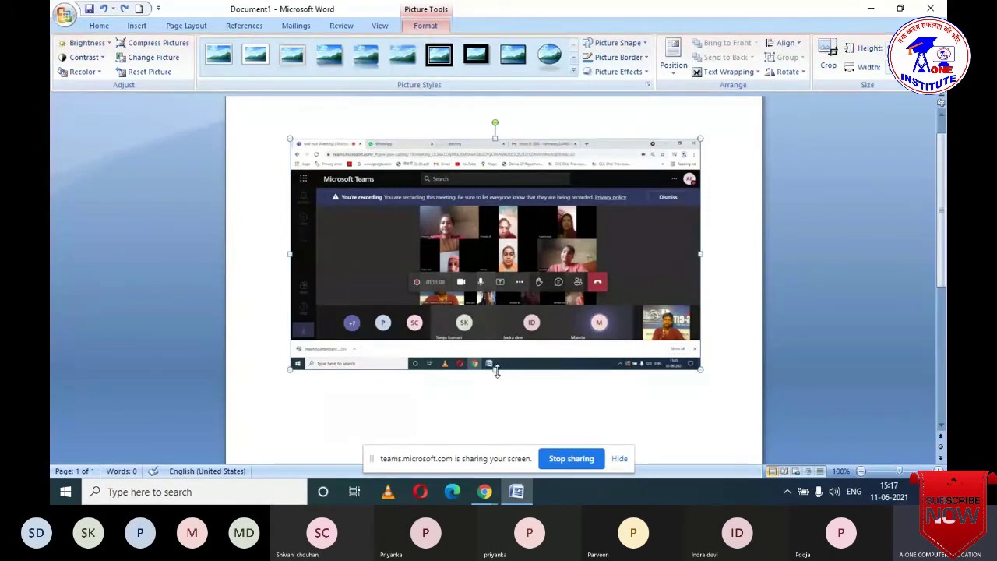
left_click_drag(496, 371, 400, 310)
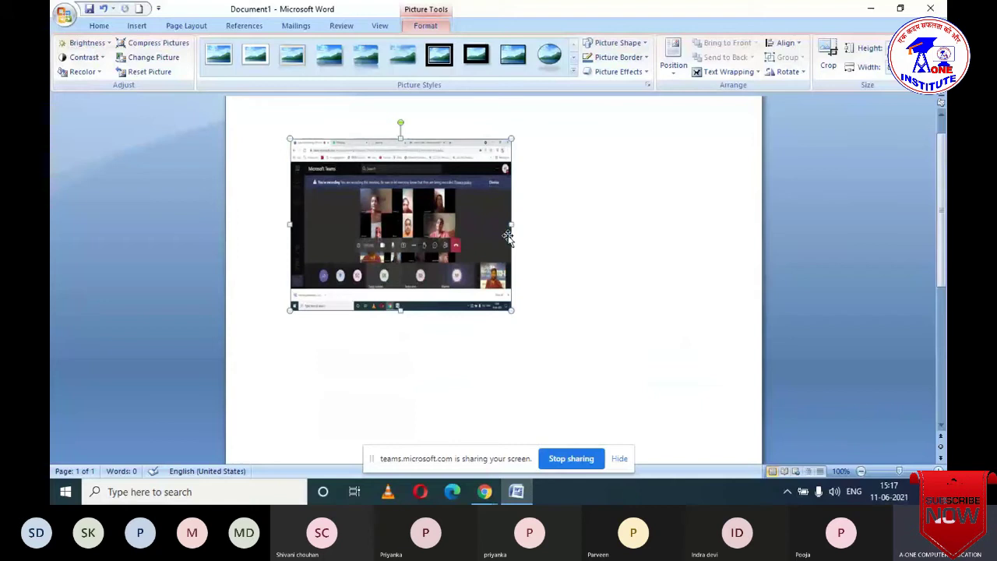
left_click_drag(511, 224, 654, 224)
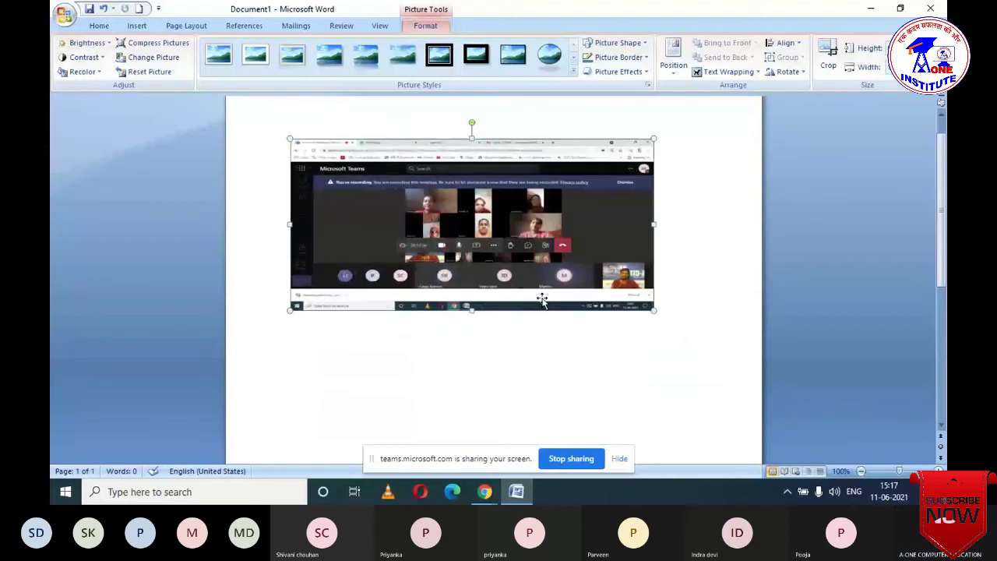
left_click_drag(471, 310, 472, 360)
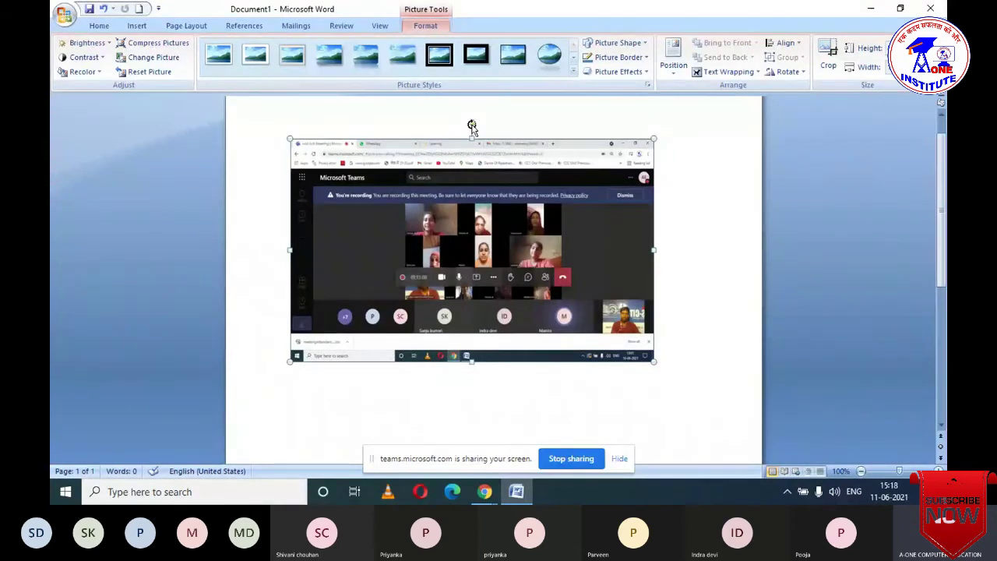
left_click_drag(472, 126, 602, 257)
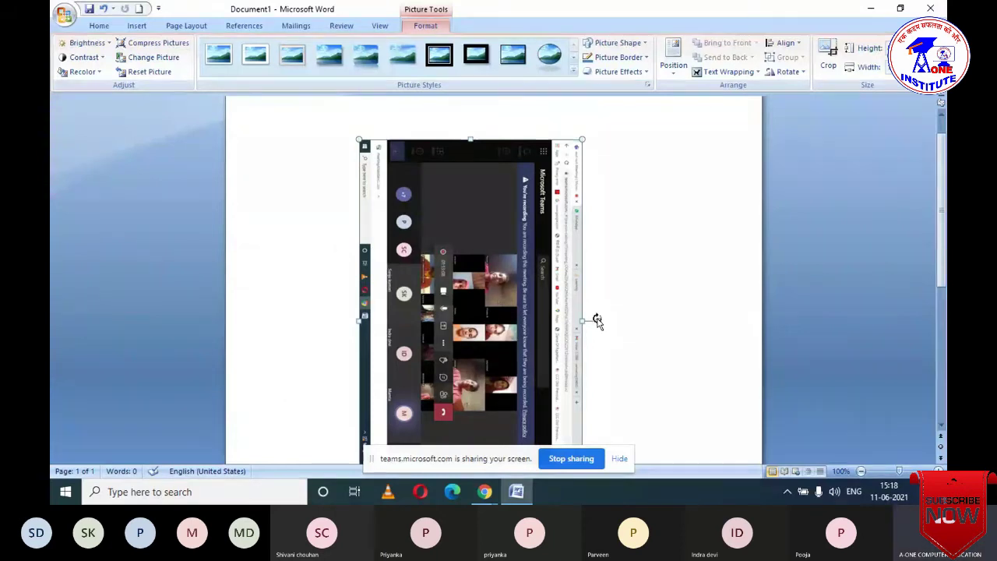
- Rotate the sideways picture back to its upright, level orientation
left_click_drag(597, 320, 503, 144)
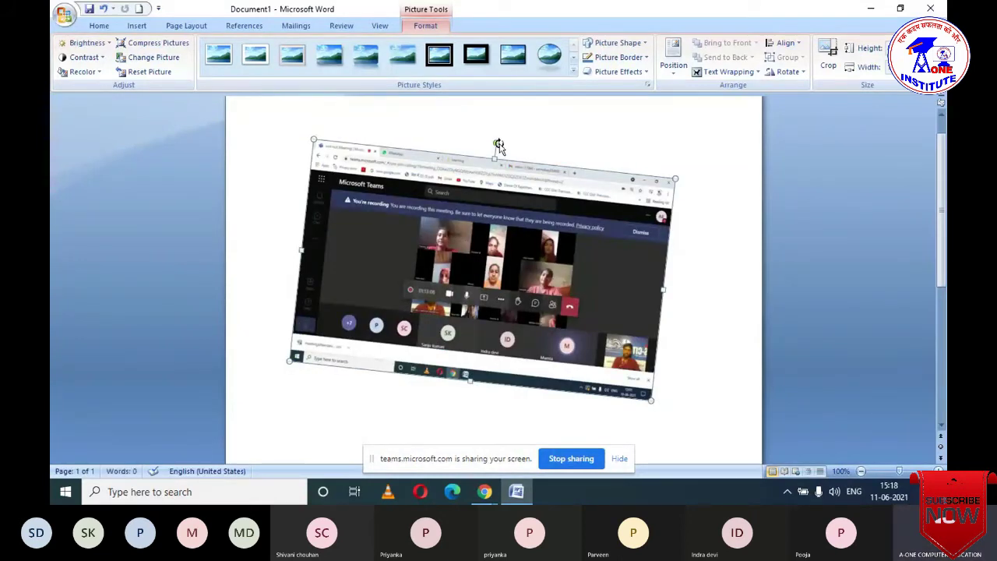
mouse_move(498, 145)
left_mouse_down()
mouse_move(405, 327)
mouse_move(471, 295)
mouse_move(456, 231)
mouse_move(561, 183)
mouse_move(735, 179)
mouse_move(560, 142)
mouse_move(489, 150)
left_mouse_up()
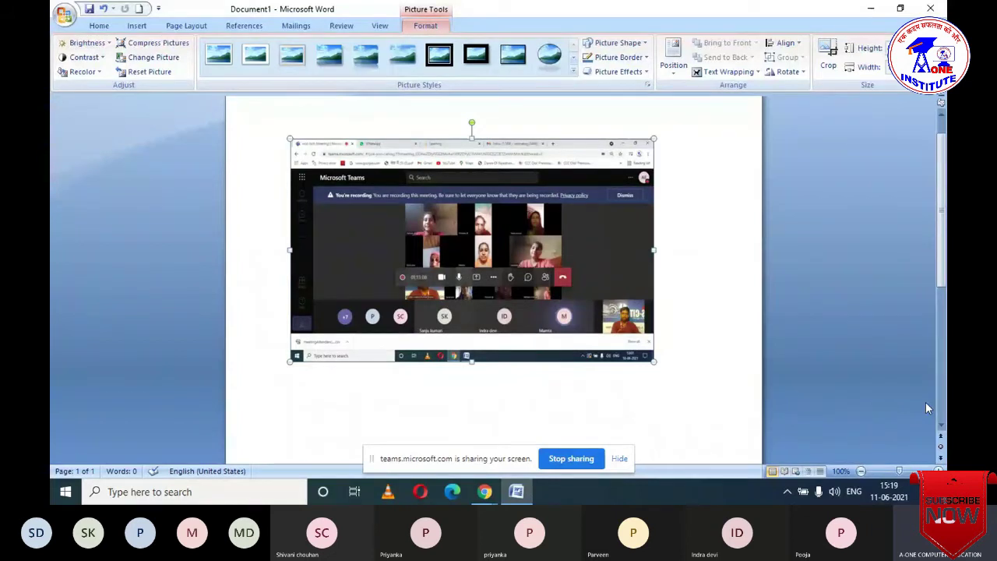
- Set the picture's brightness to -10 % and its contrast to -20 %
left_click(108, 45)
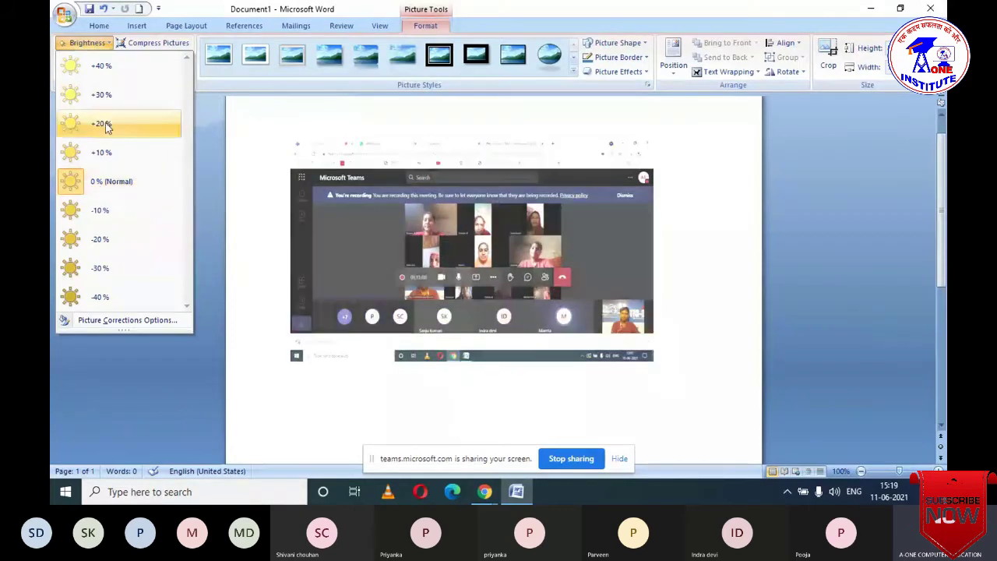
left_click(93, 212)
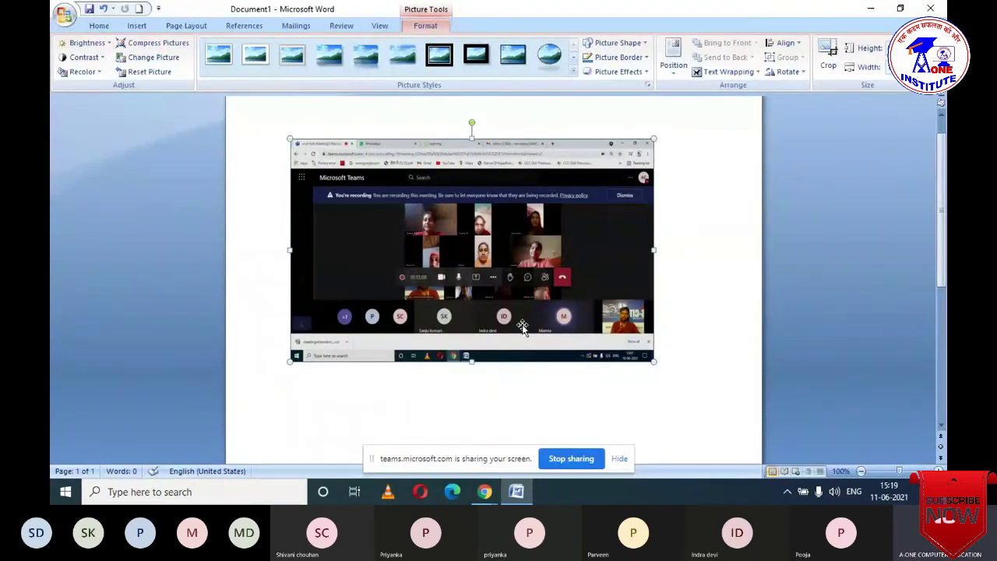
left_click(104, 59)
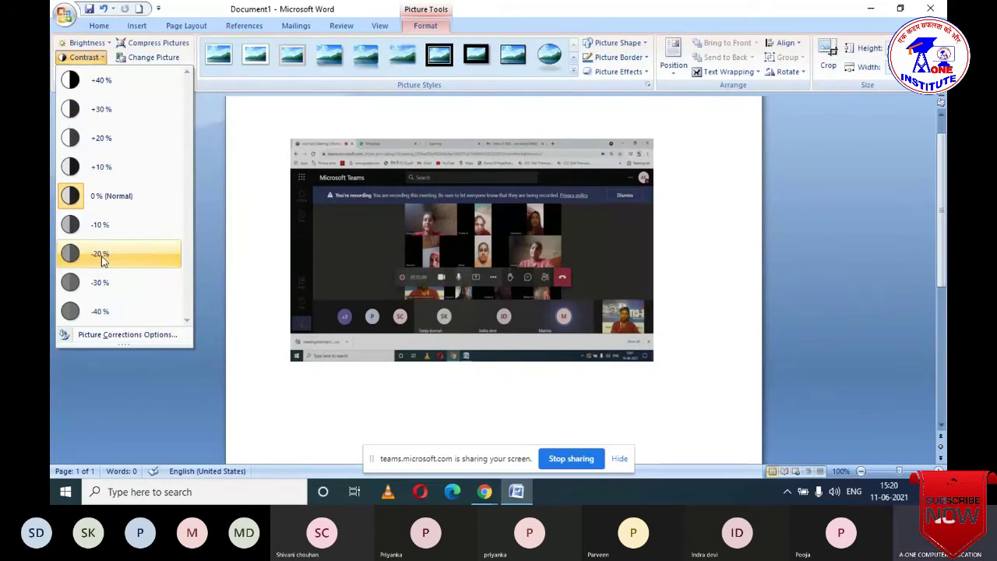
left_click(101, 255)
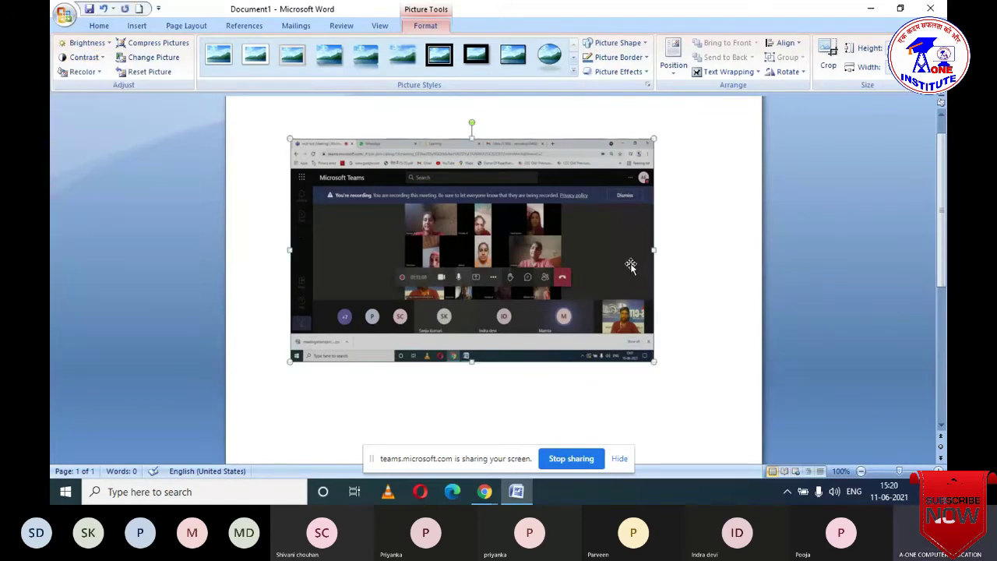
- Recolor the picture with the first option of the Dark Variations
left_click(86, 74)
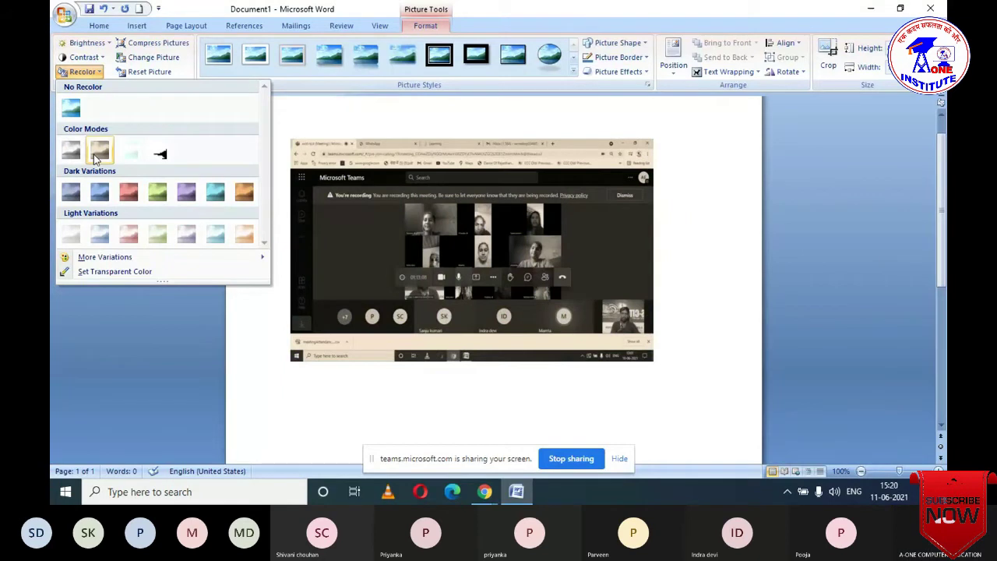
left_click(74, 196)
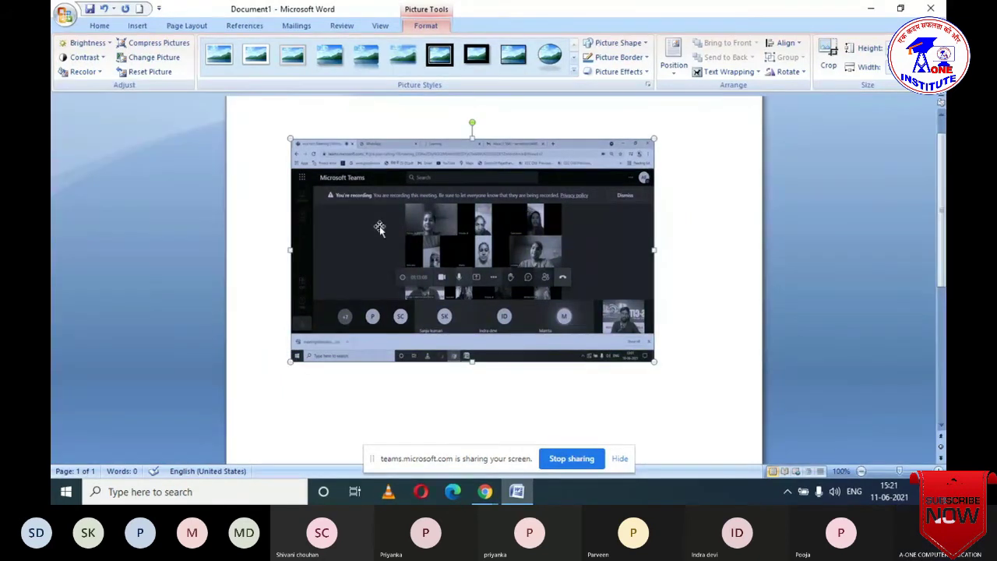
- Compress only the selected picture, using the E-mail (96 ppi) target output
left_click(163, 44)
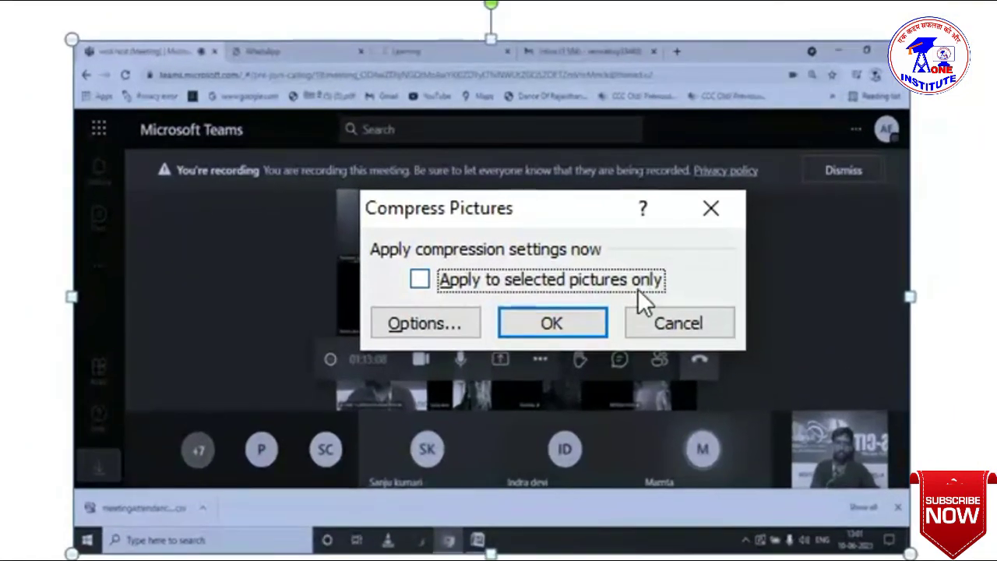
left_click(420, 279)
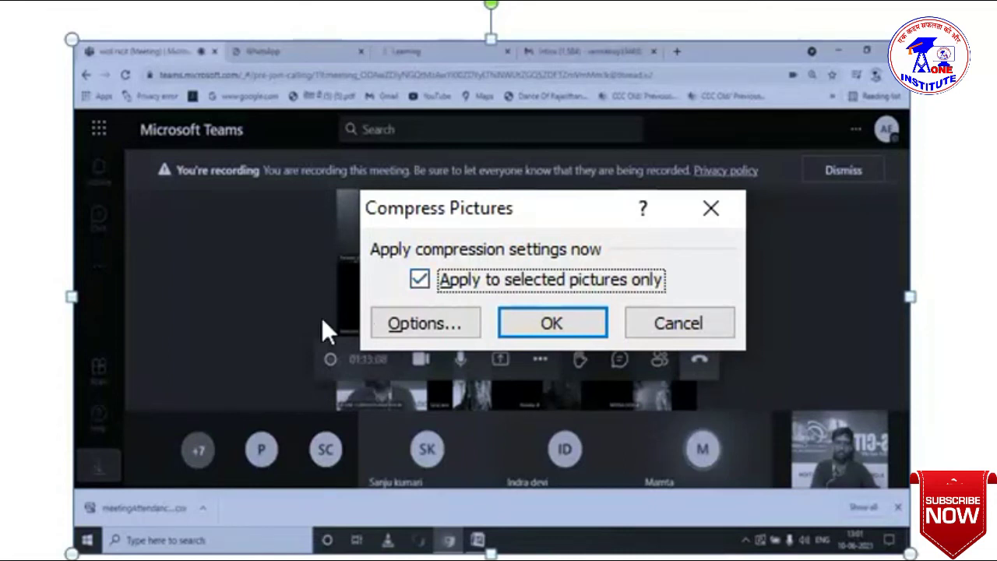
left_click(388, 327)
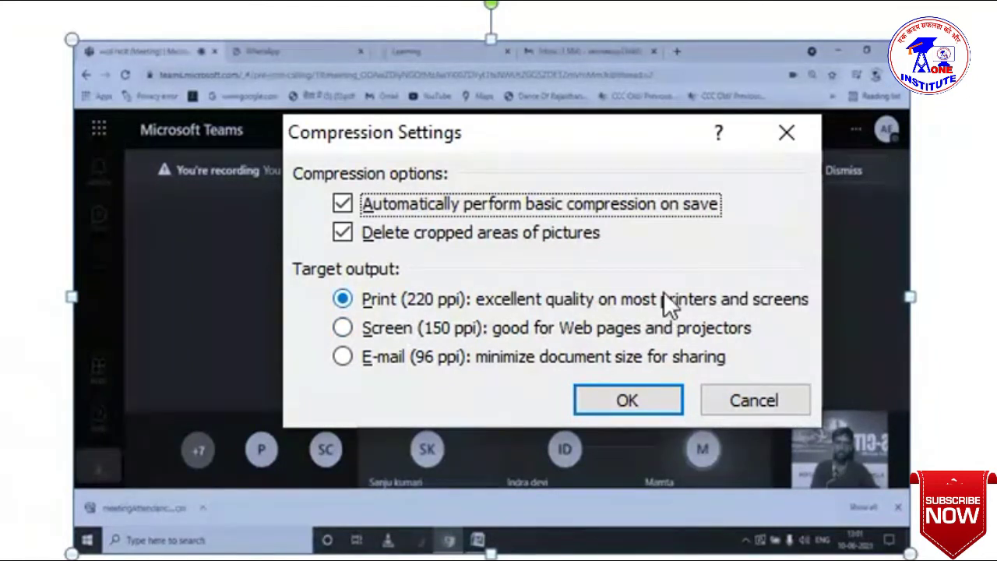
left_click(343, 327)
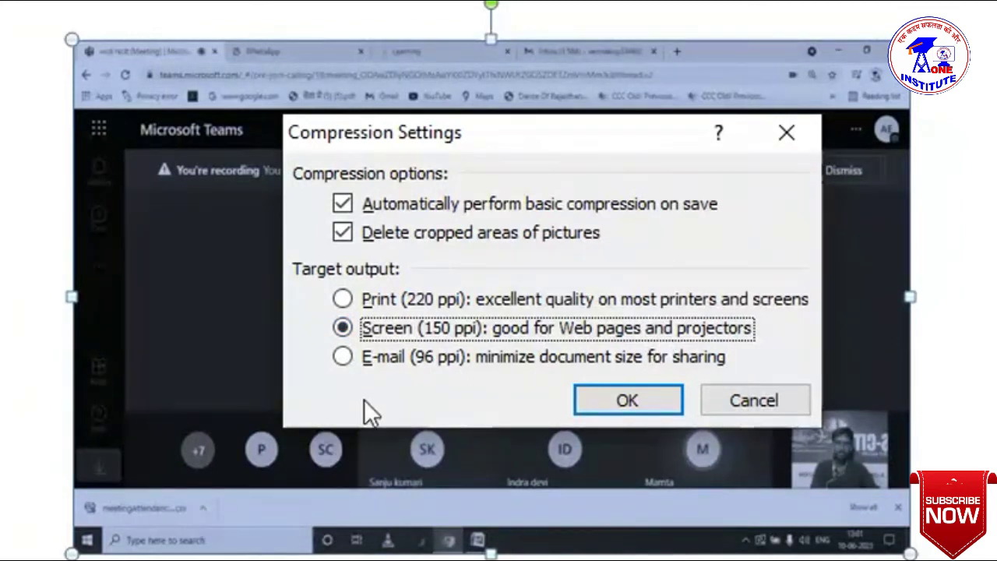
left_click(343, 357)
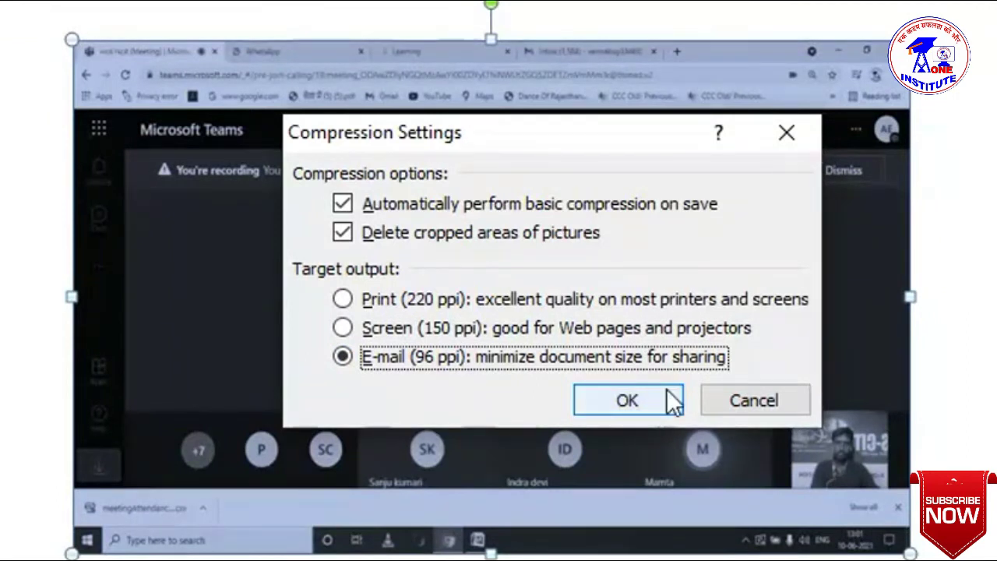
left_click(340, 304)
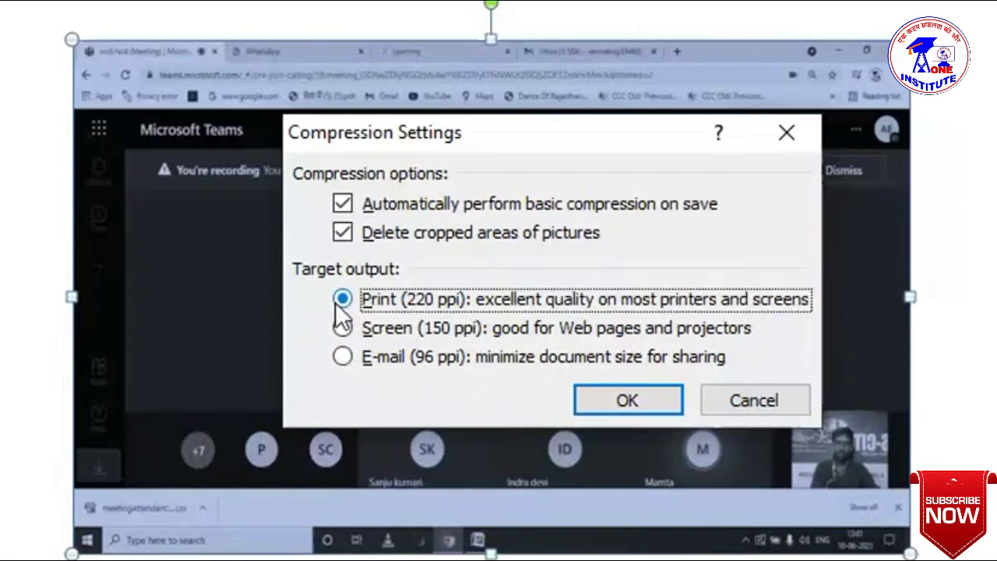
left_click(340, 330)
key("Down")
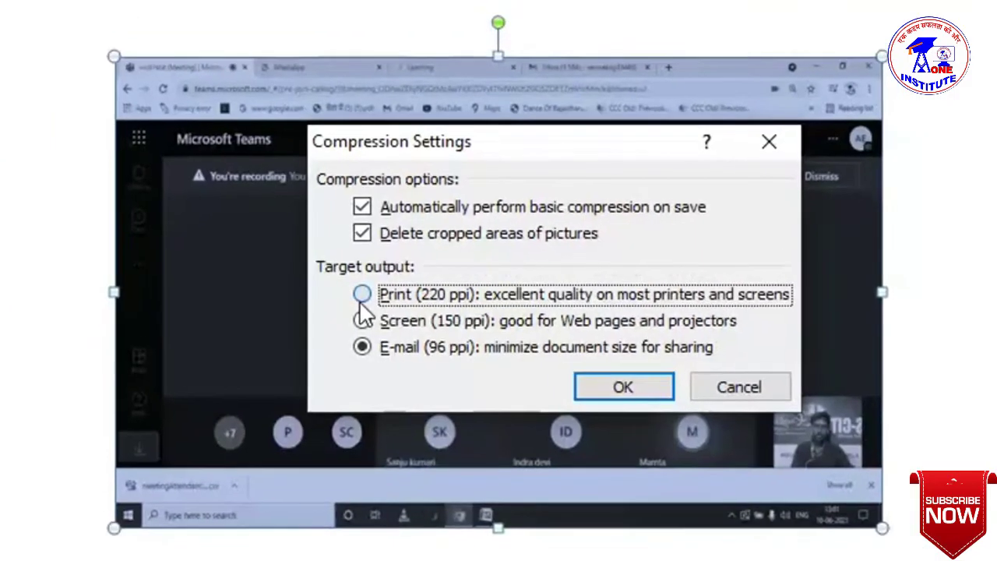
left_click(342, 327)
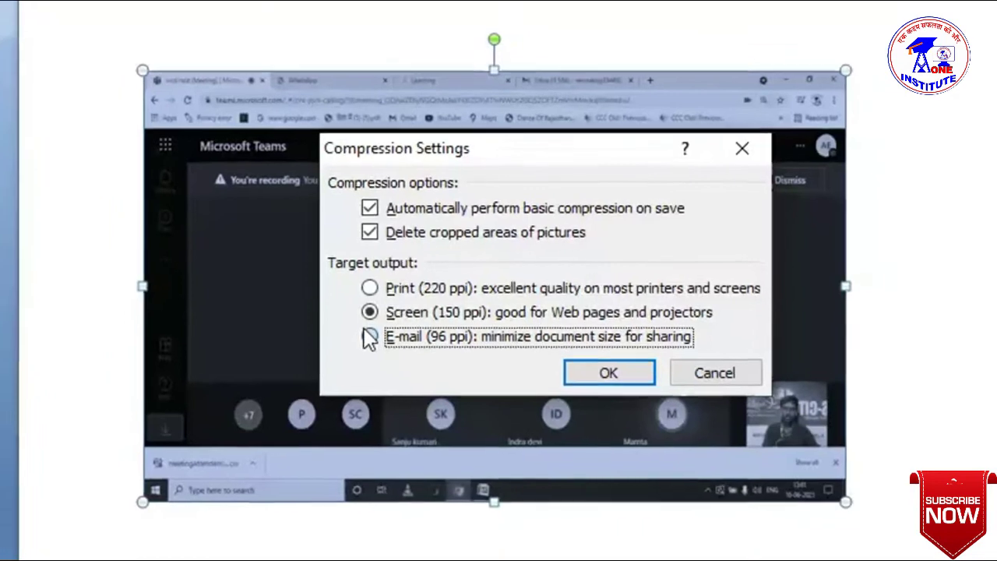
left_click(376, 325)
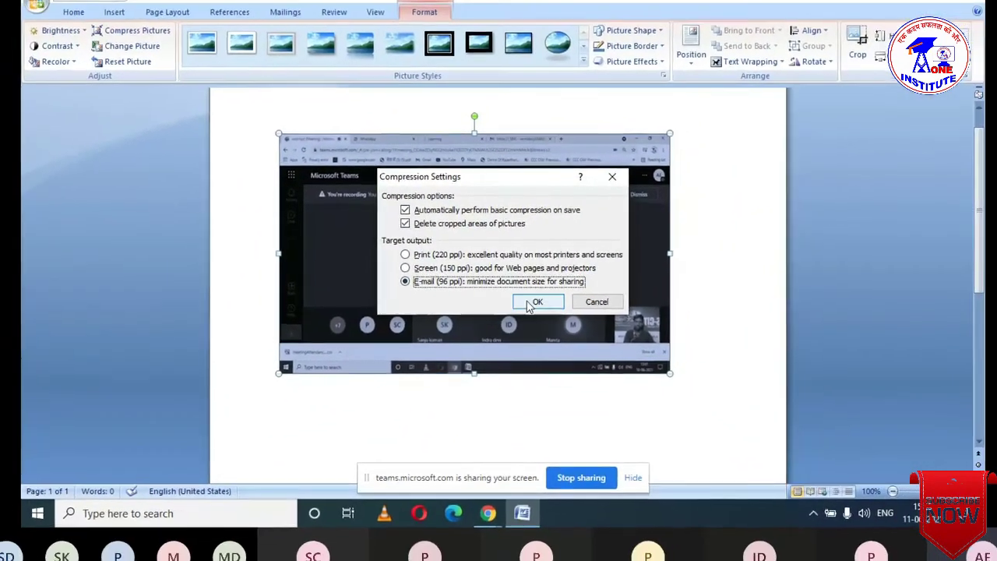
left_click(532, 303)
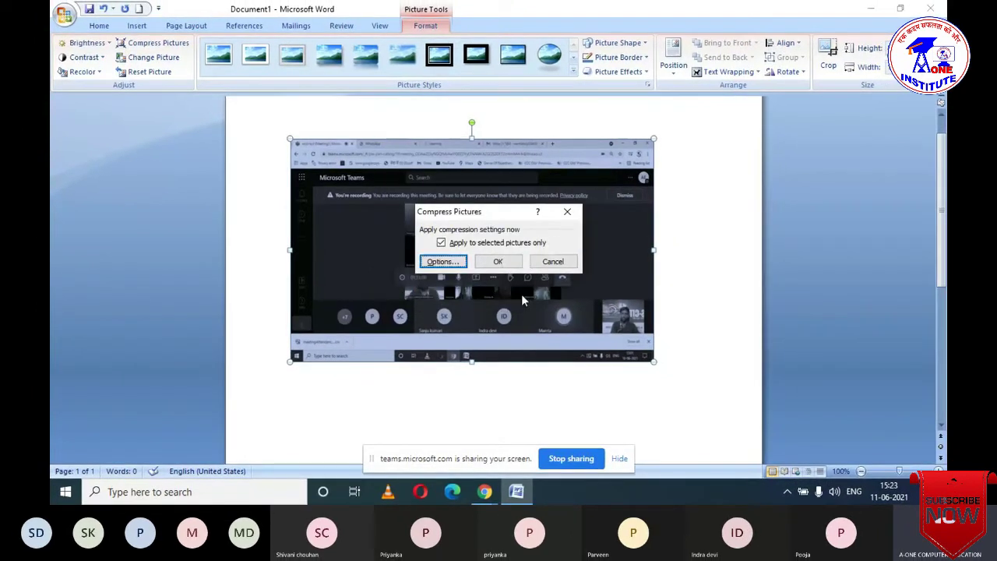
left_click(498, 262)
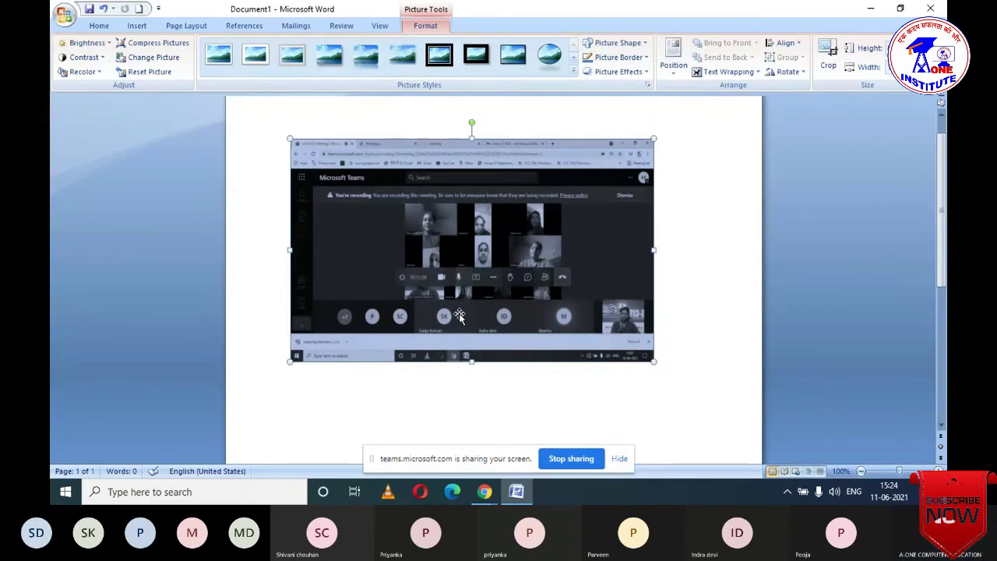
- Reset the picture to discard its brightness, contrast and recolor adjustments
left_click(165, 59)
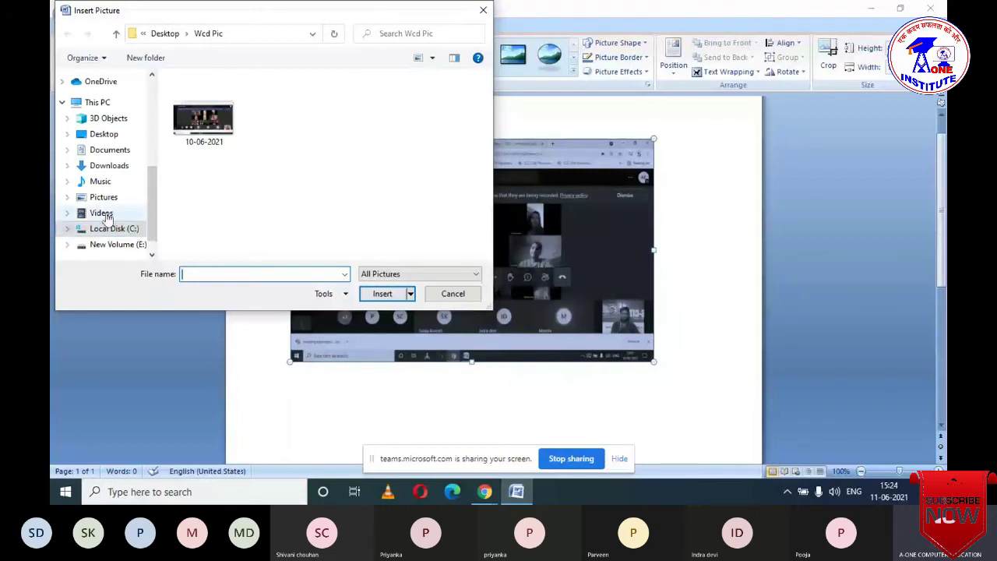
key("Escape")
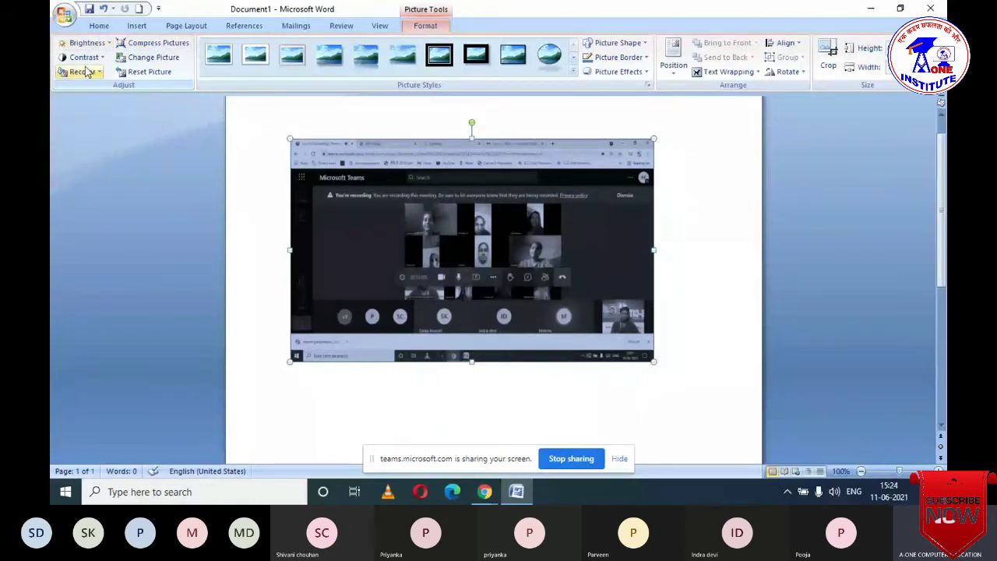
left_click(142, 74)
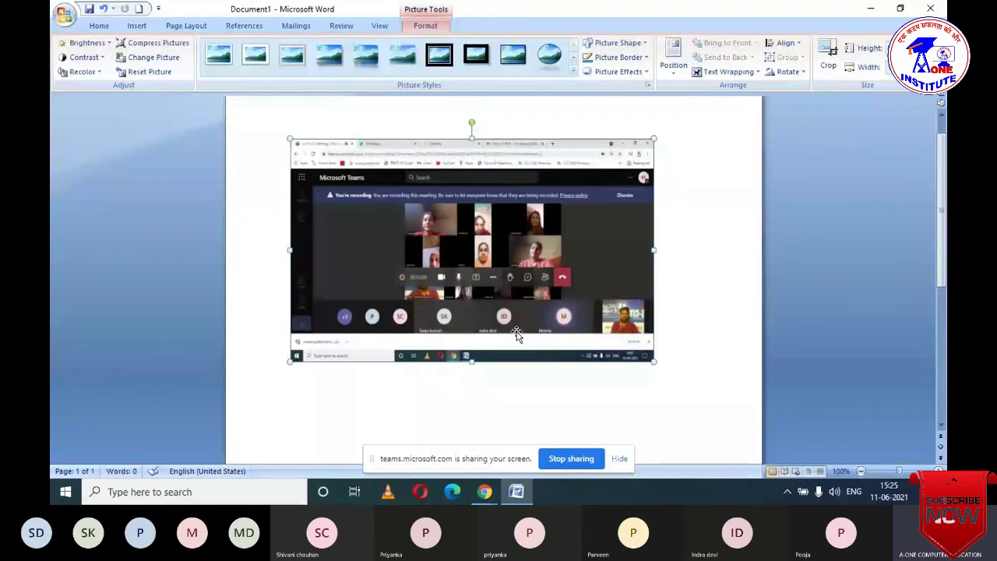
- Apply the double black frame style to the picture and shape it as a rectangle with rounded top corners
left_click(573, 73)
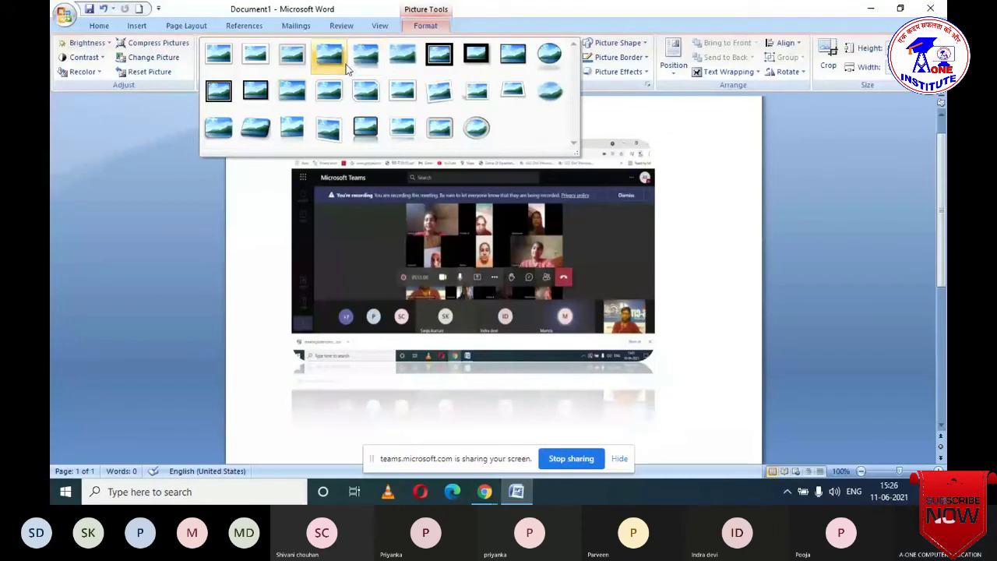
left_click(233, 91)
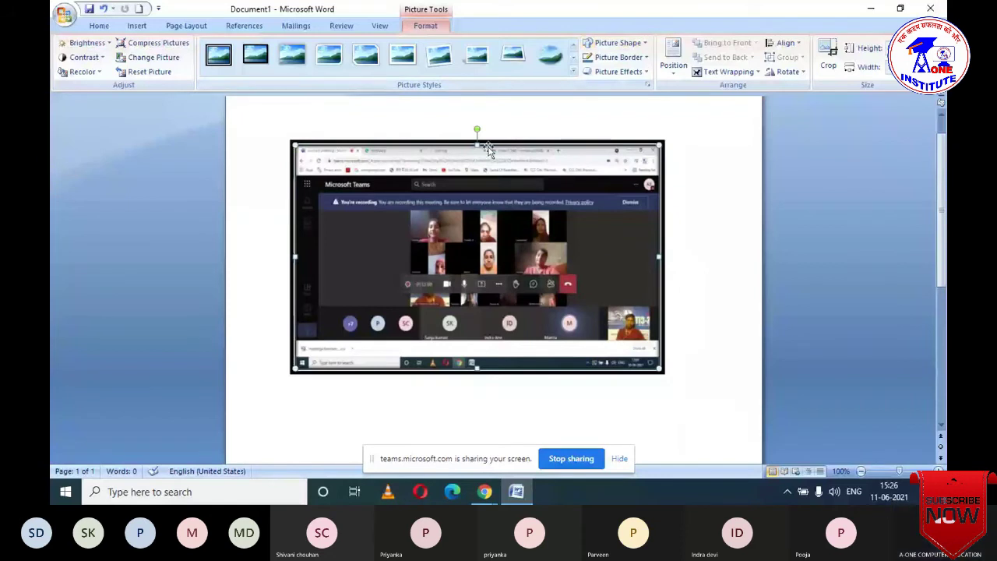
left_click(645, 43)
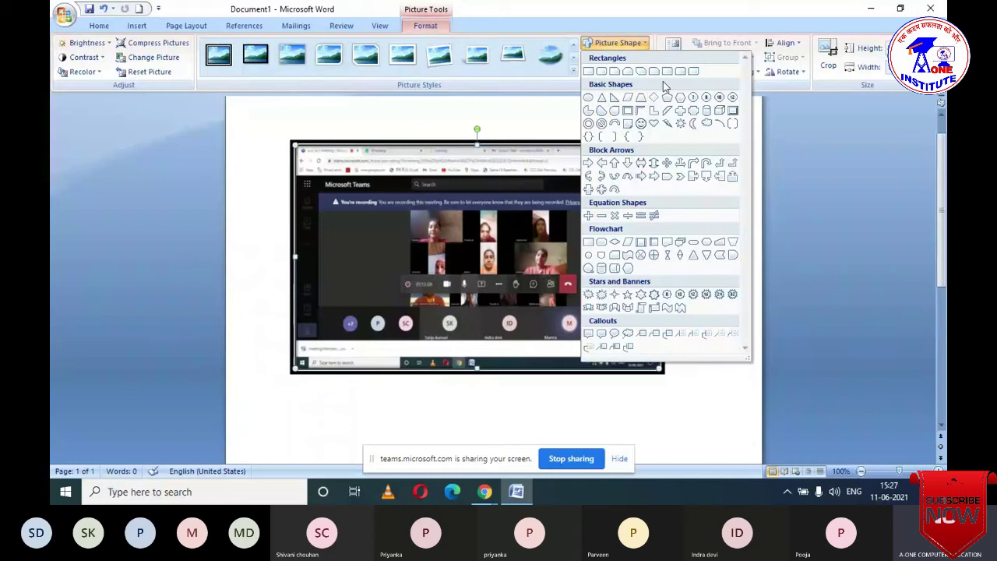
left_click(680, 71)
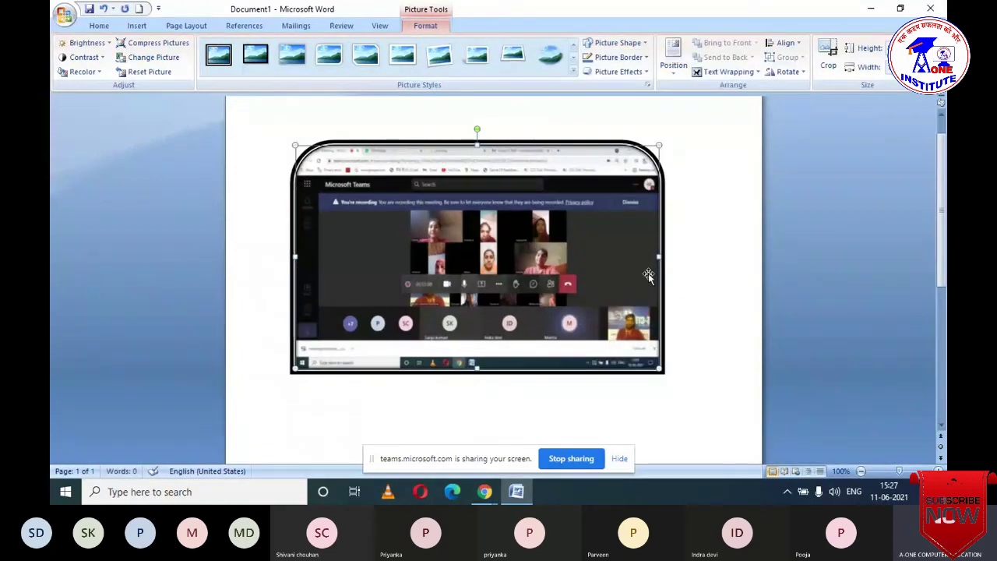
- Change the picture's shape to the smiley face from the Basic Shapes
left_click(615, 43)
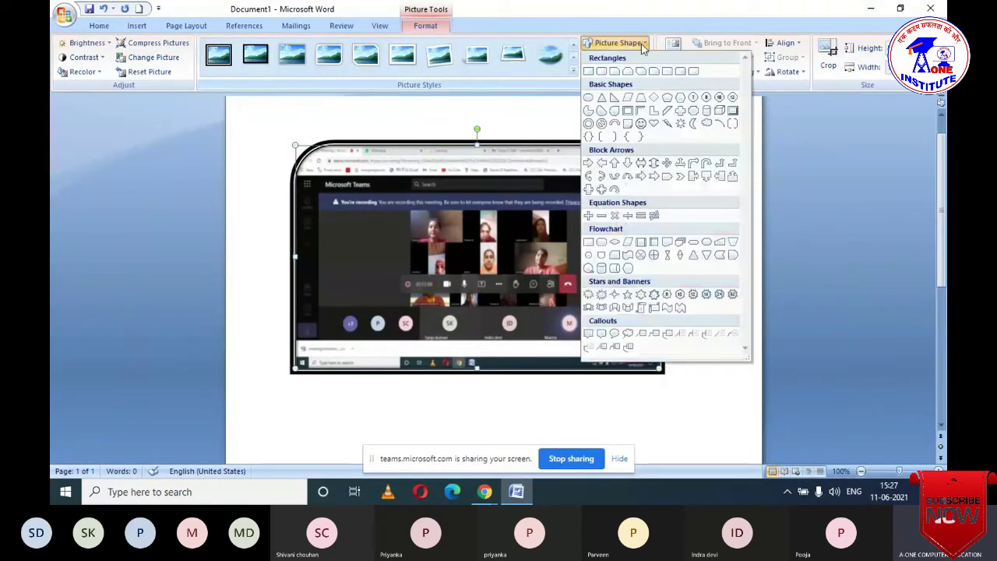
left_click(588, 96)
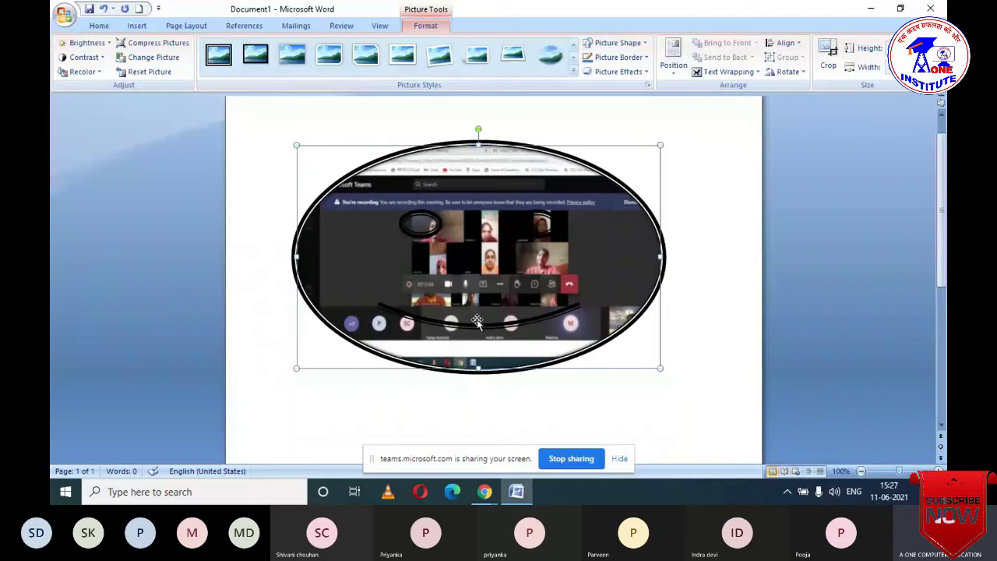
key("ctrl+z")
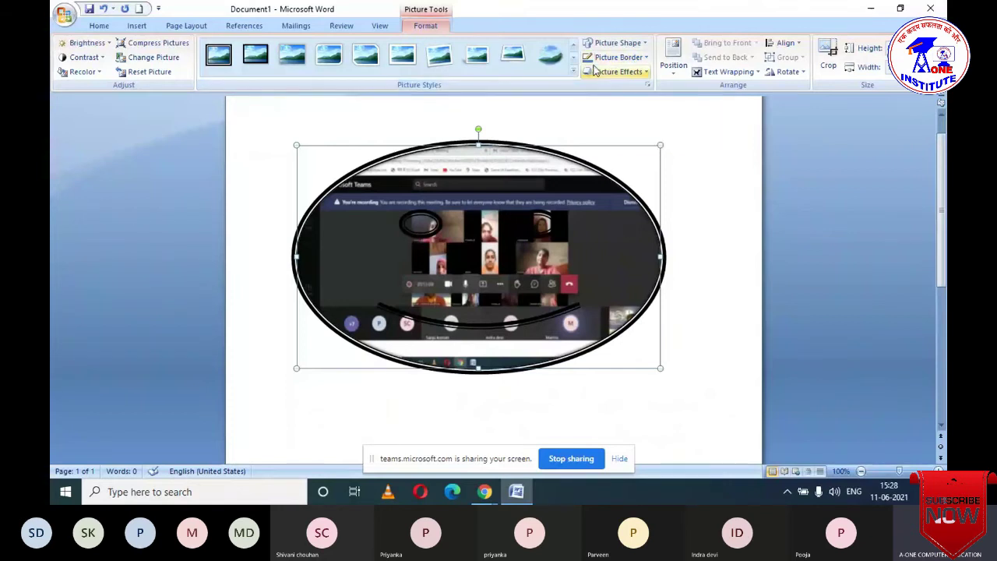
- Set the picture's border to a custom light green chosen from the standard color palette
left_click(645, 59)
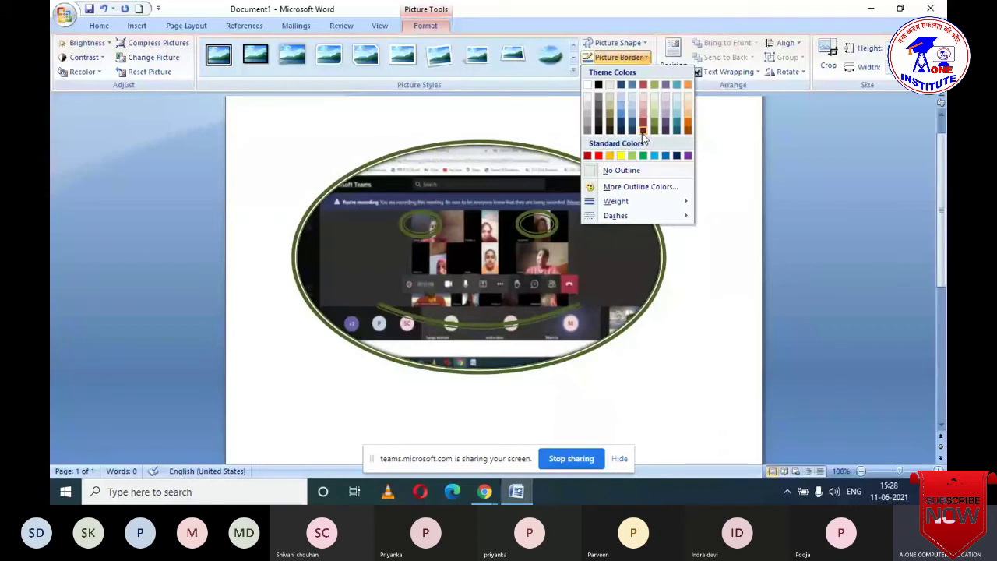
left_click(640, 187)
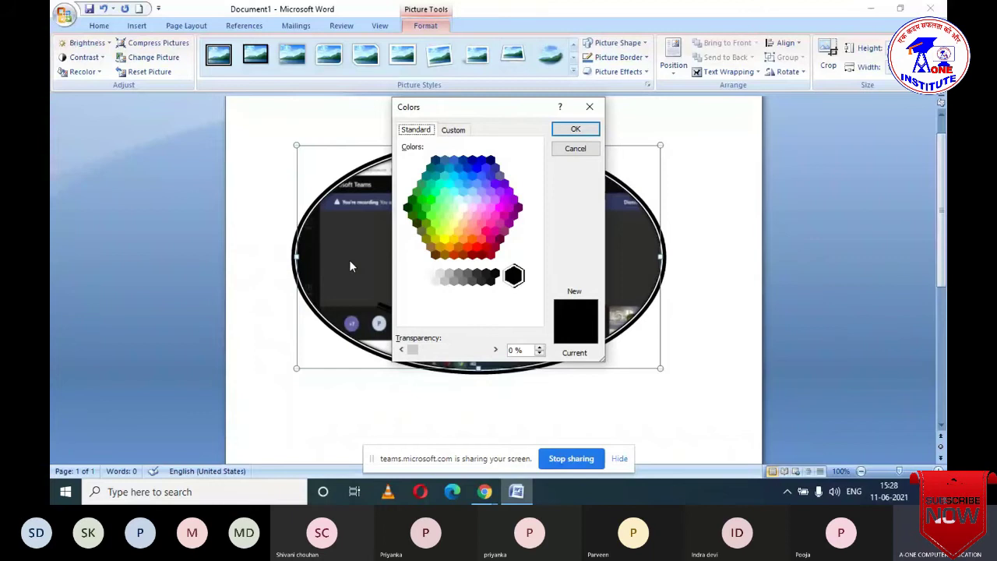
left_click(441, 216)
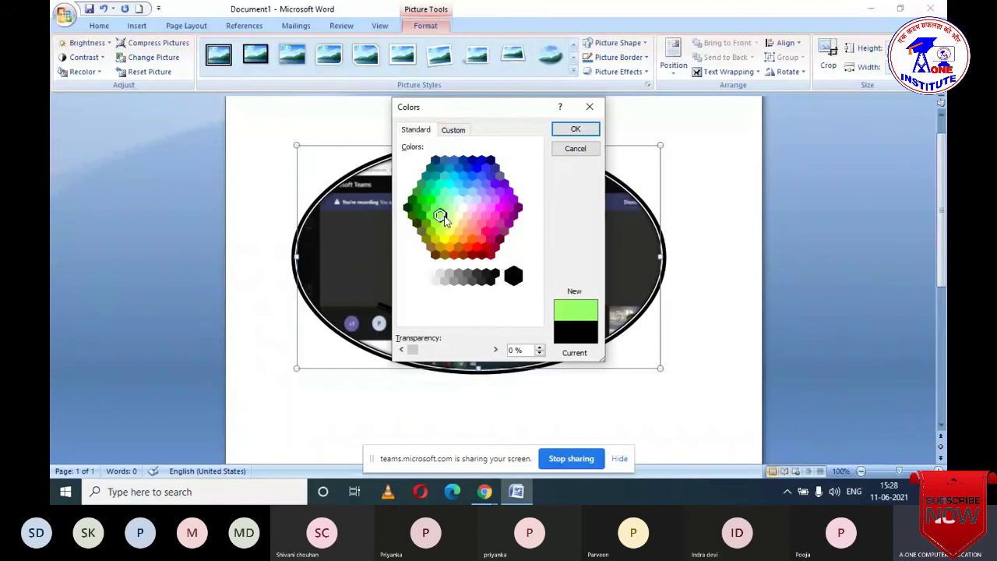
left_click(572, 130)
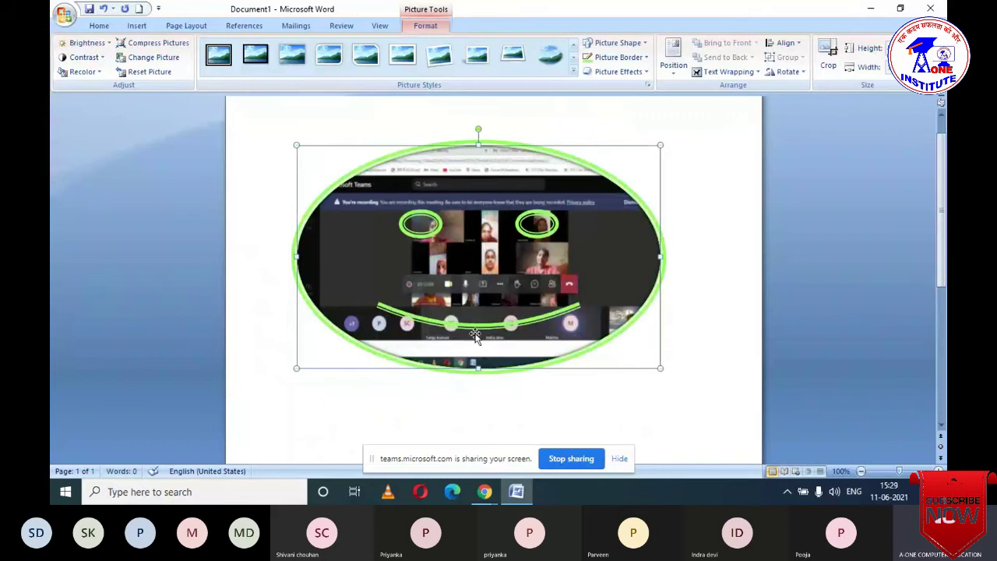
- Examine the weight and dash style options available for the picture's border
left_click(618, 57)
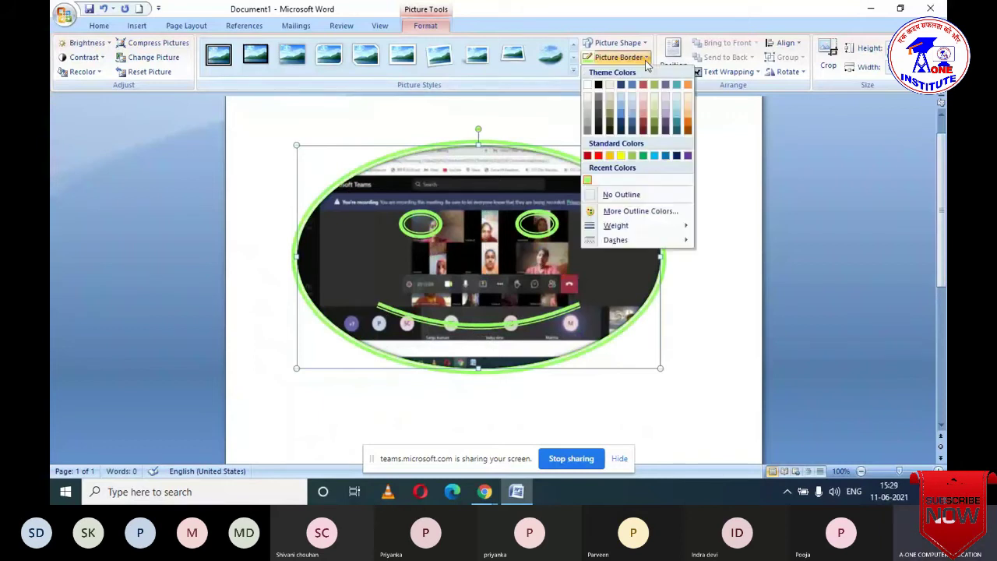
mouse_move(641, 230)
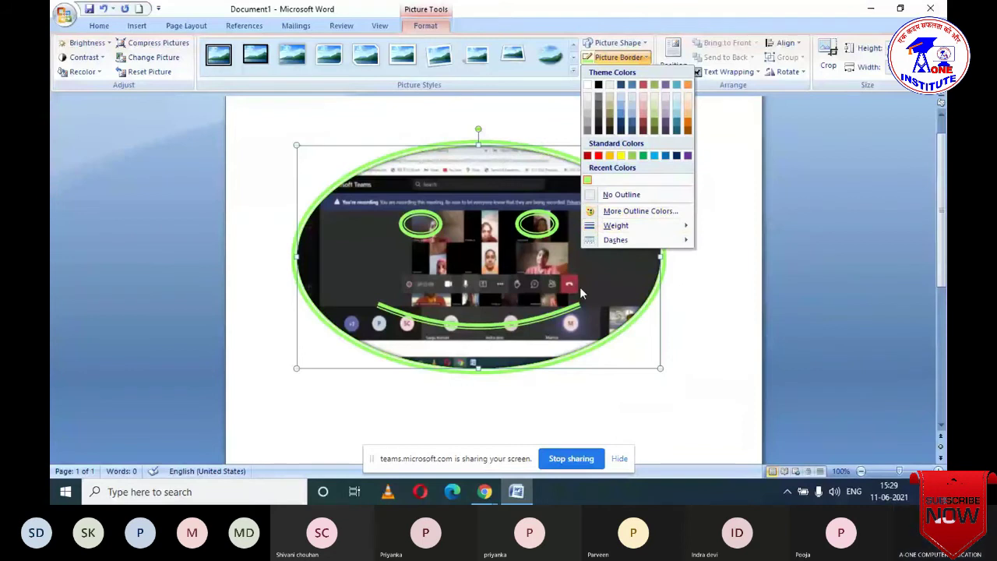
mouse_move(687, 229)
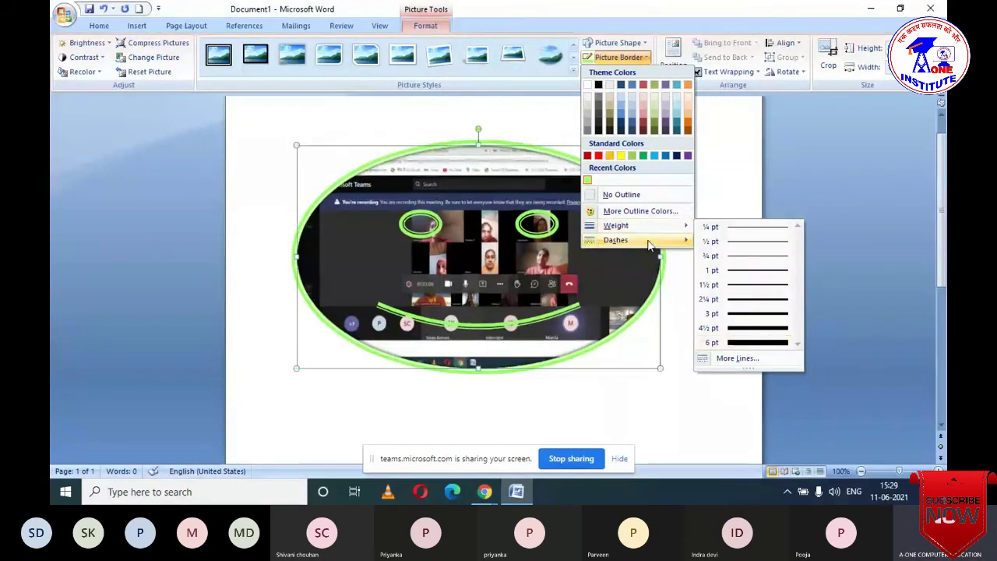
mouse_move(649, 242)
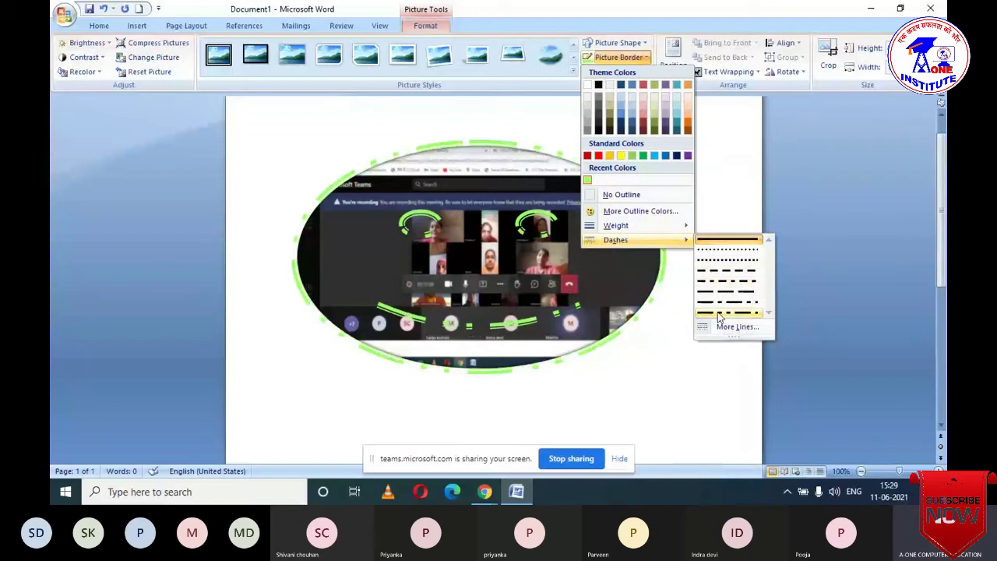
left_click(672, 373)
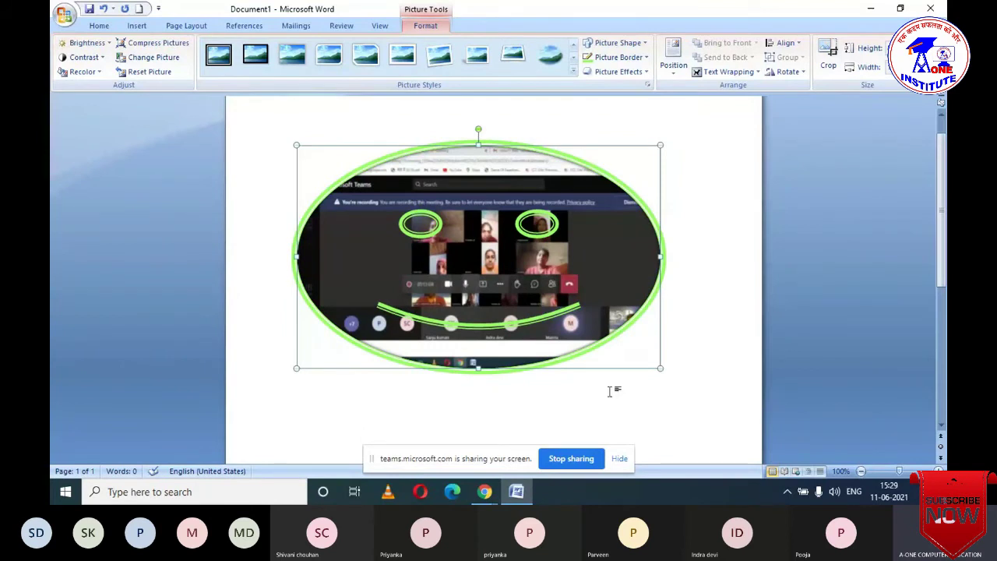
- Undo the picture's light green border and its smiley face and rounded-corner shapes
key("ctrl+z")
key("ctrl+z")
key("ctrl+z")
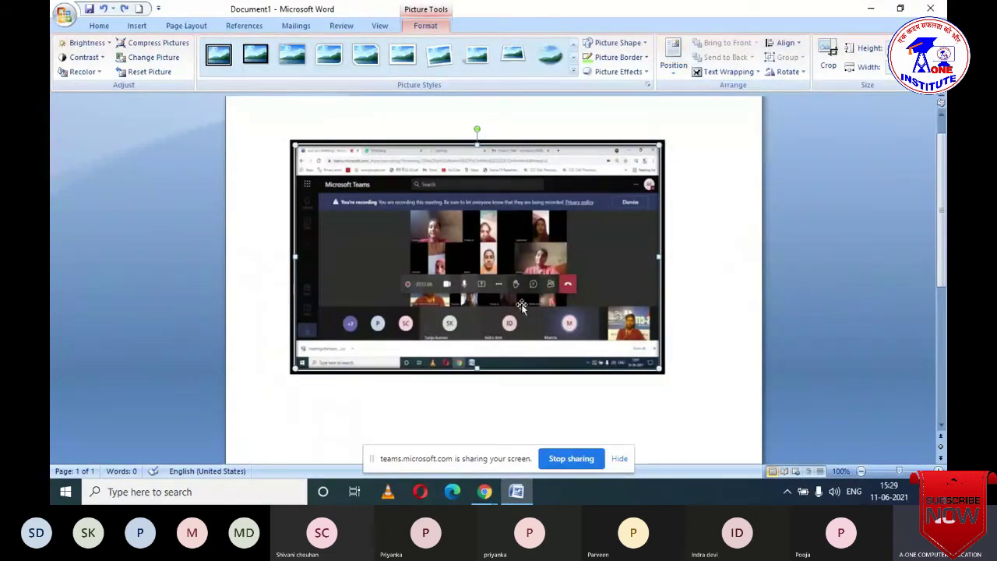
- Shrink the picture's width and height to a small, roughly square thumbnail
scroll(521, 306, "down", 4)
scroll(522, 322, "up", 4)
scroll(522, 320, "up", 1)
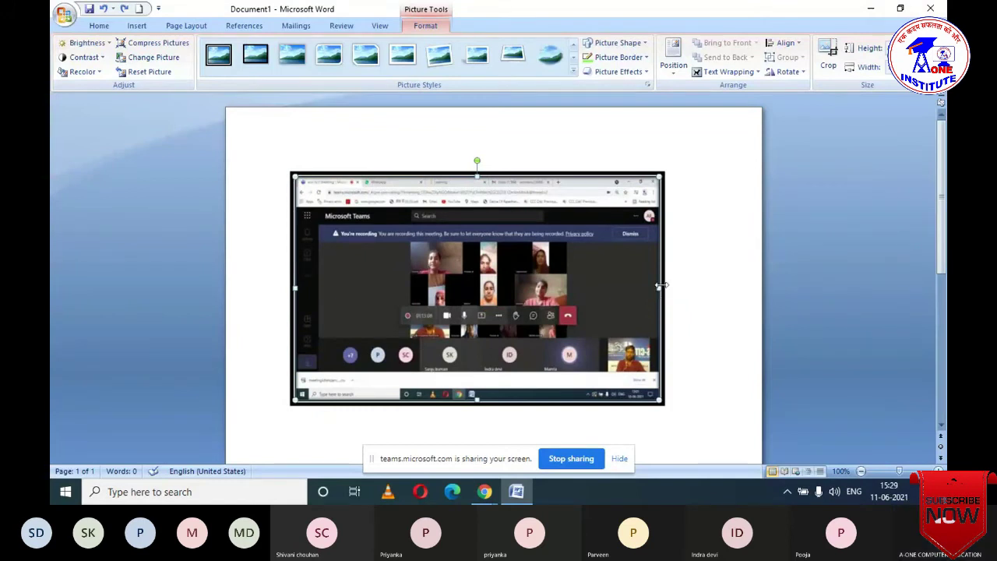
left_click_drag(661, 287, 362, 286)
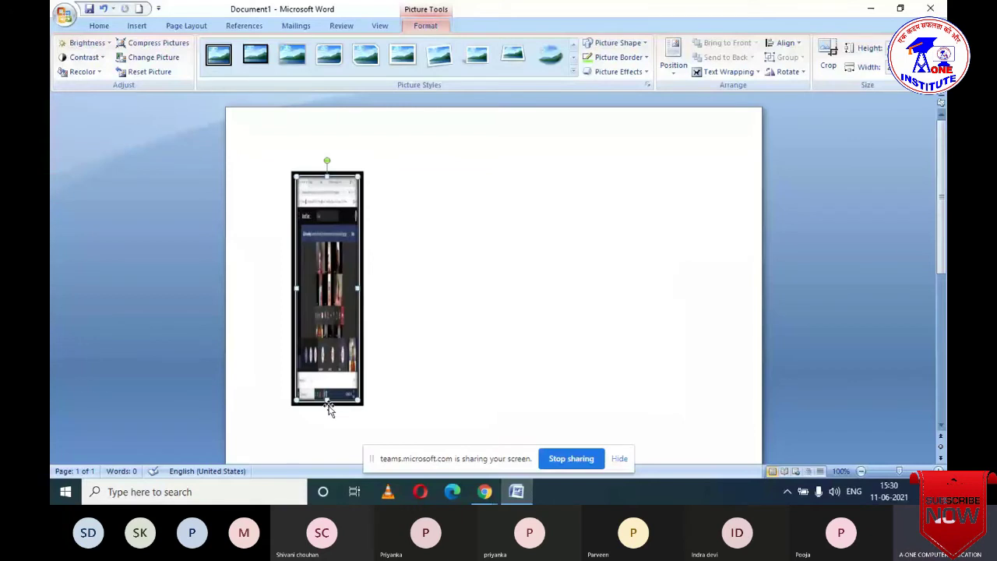
left_click_drag(327, 403, 325, 254)
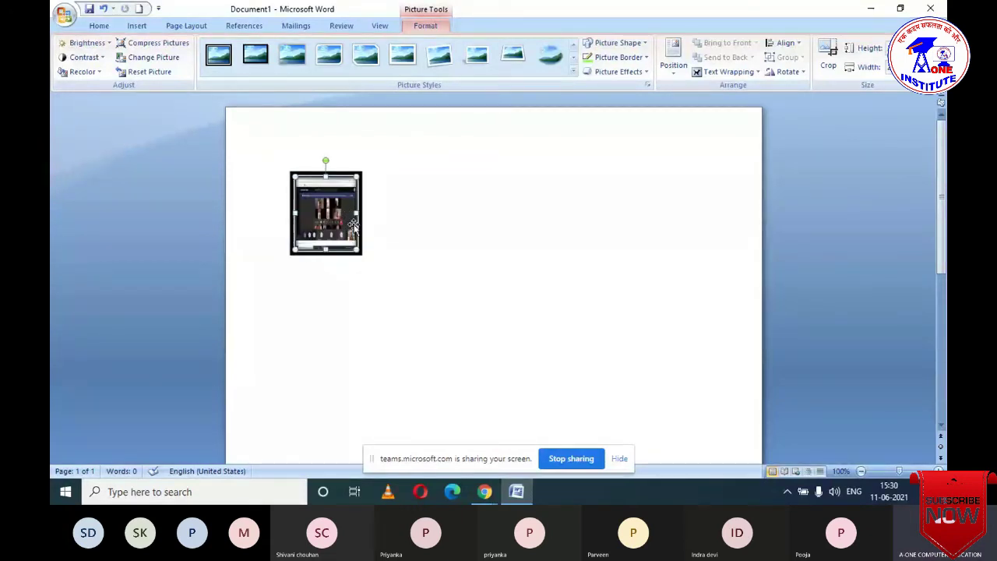
- Position the picture in the middle center of the page with text wrapping and send it to the back
scroll(351, 243, "down", 5)
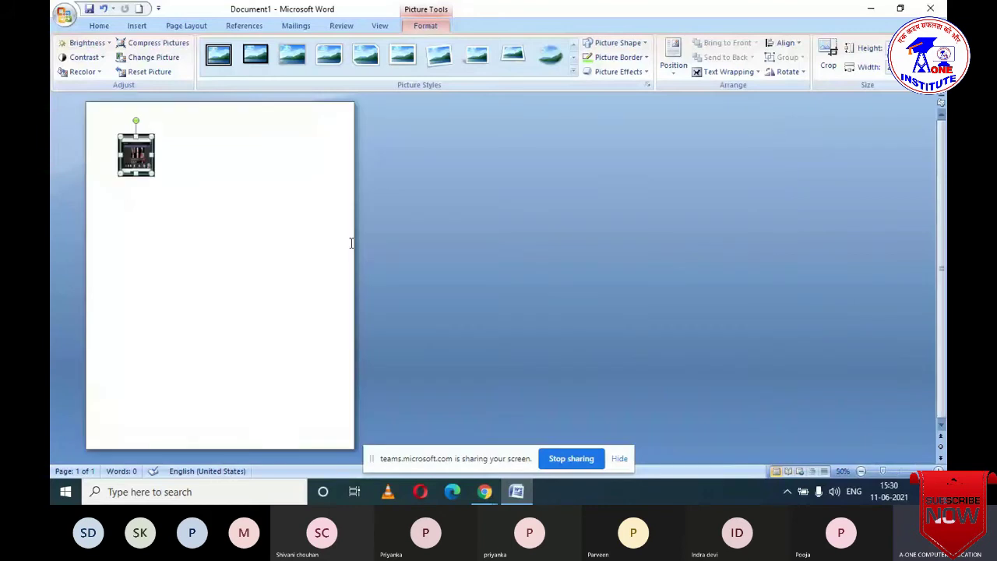
scroll(352, 243, "down", 1)
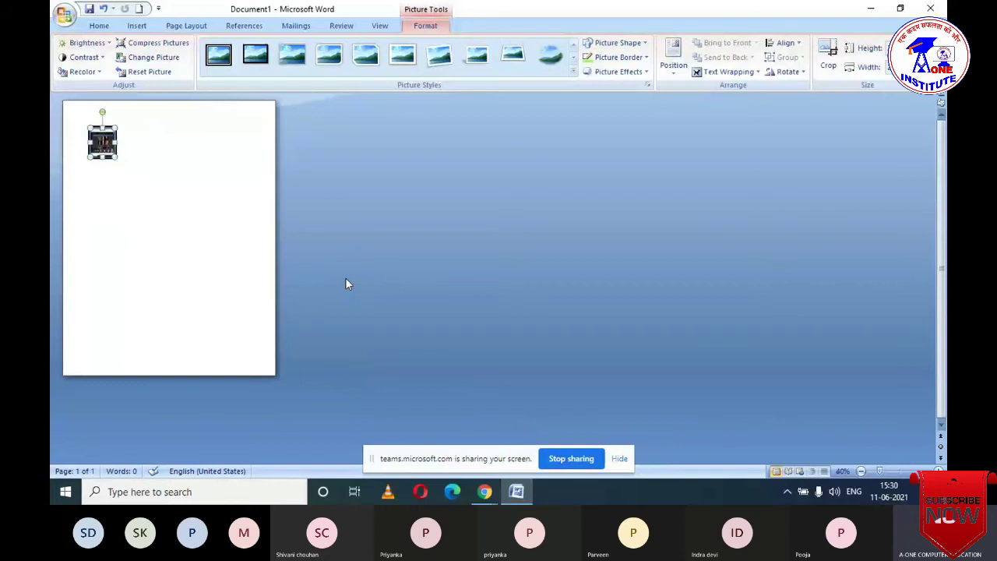
left_click(670, 69)
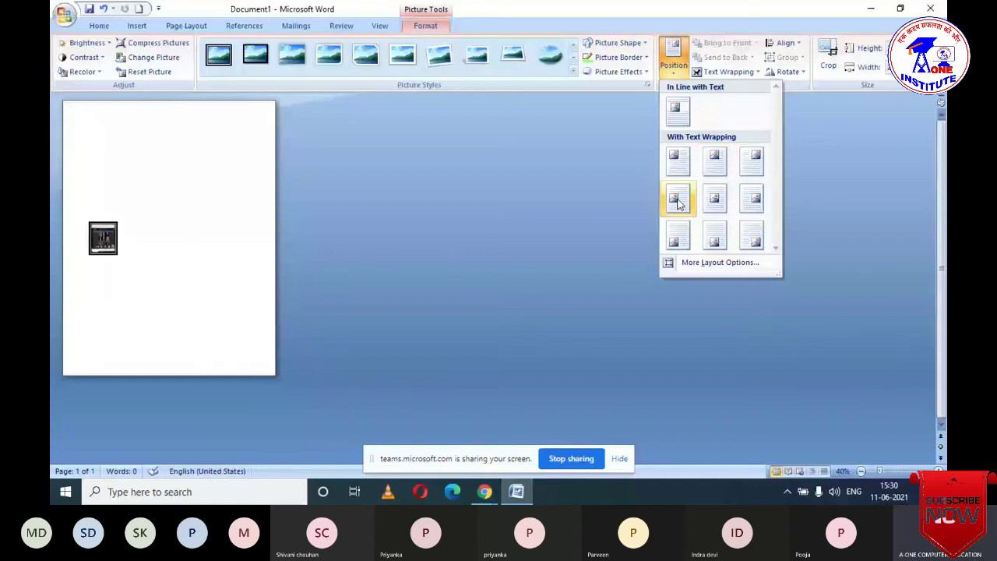
left_click(715, 199)
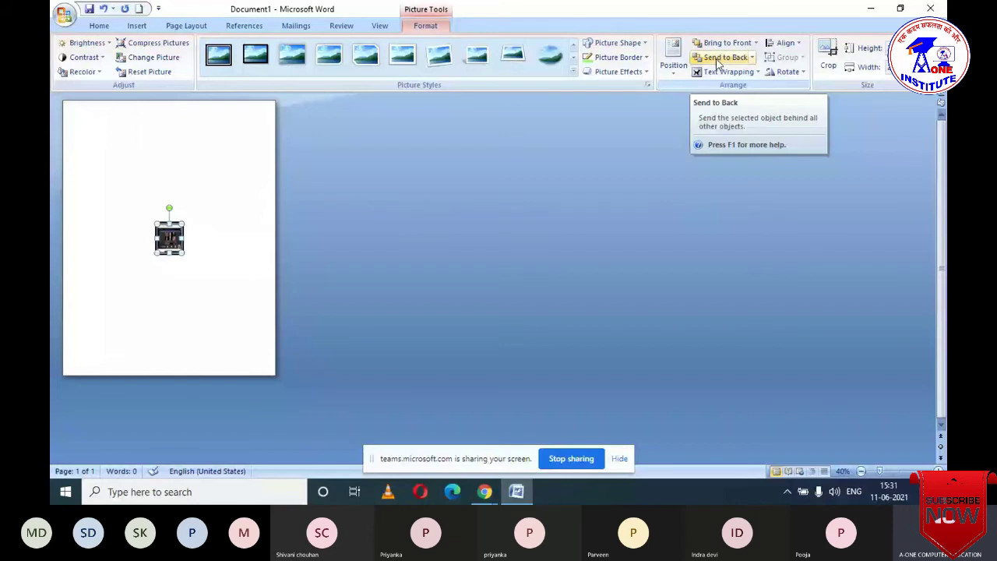
left_click(718, 59)
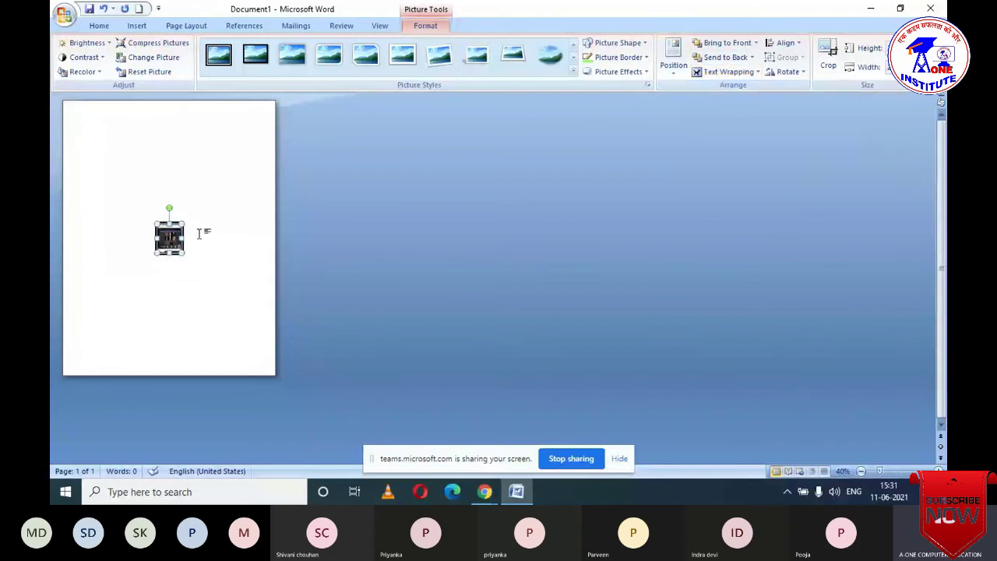
- Widen the centered picture on both sides and increase its height
scroll(182, 251, "up", 8)
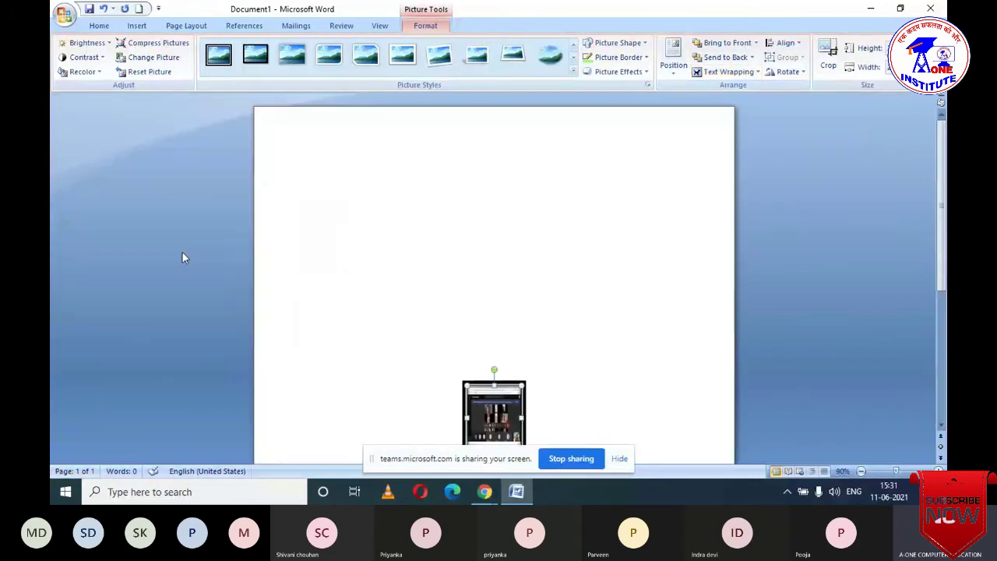
scroll(198, 258, "up", 1)
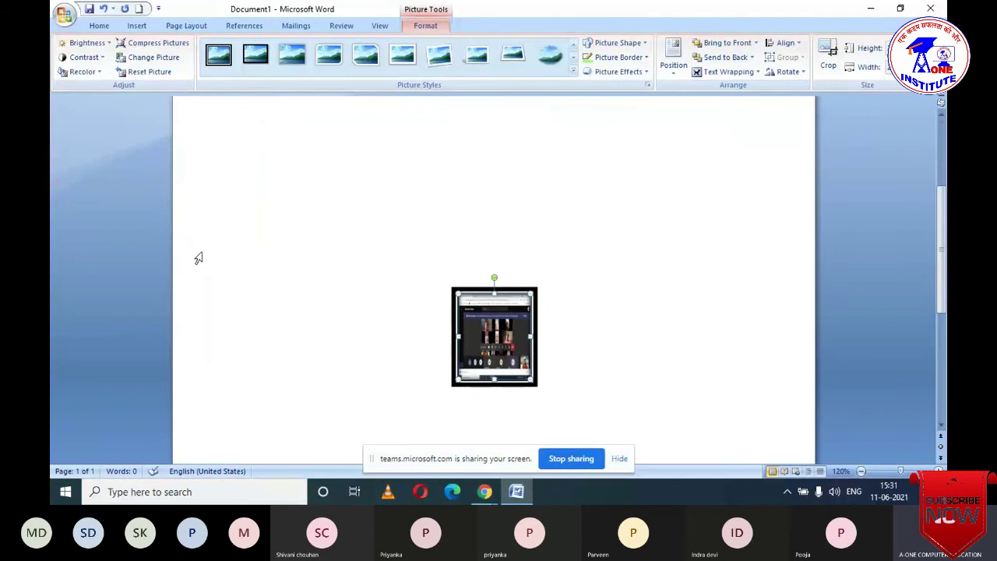
scroll(198, 258, "down", 2)
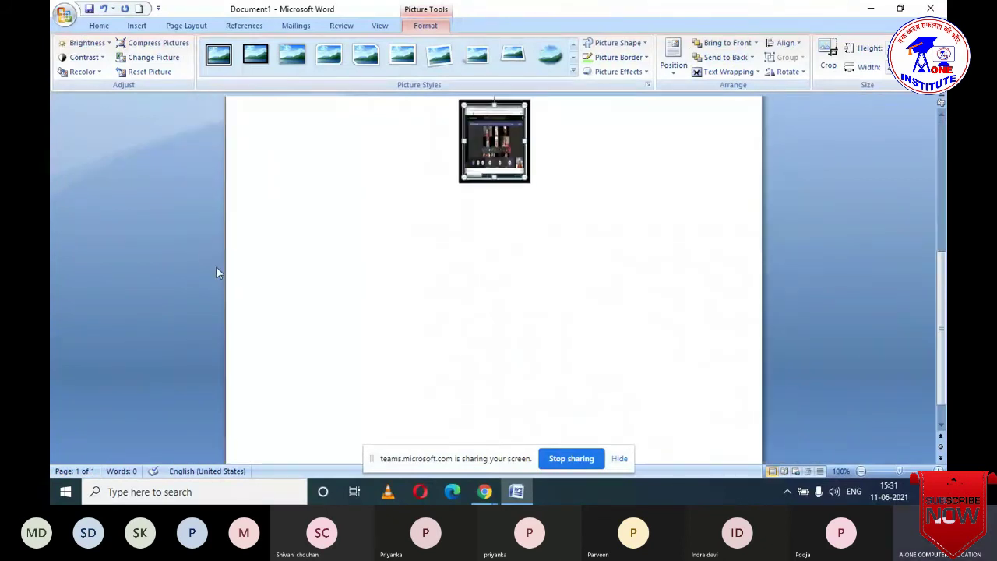
scroll(433, 248, "up", 3)
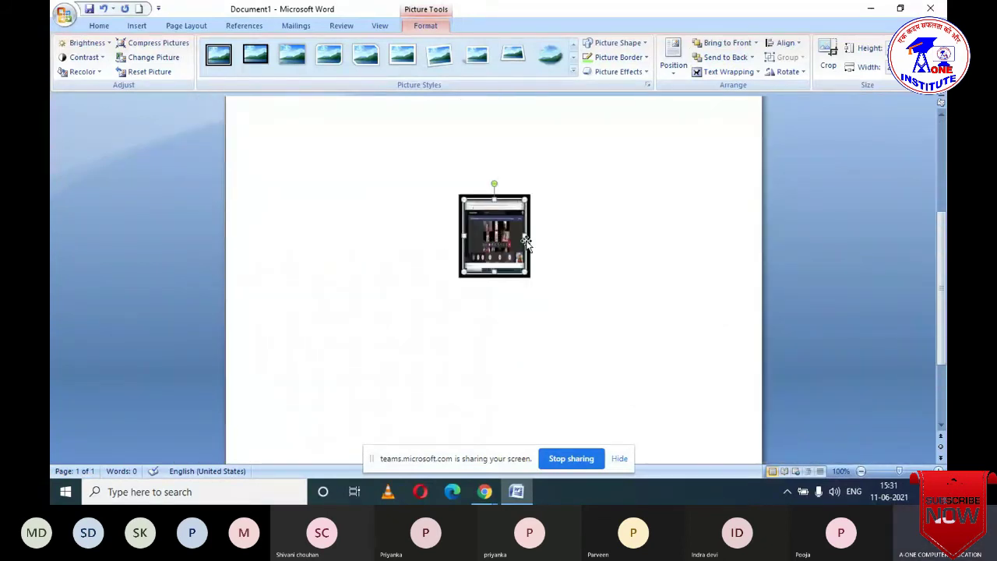
left_click_drag(526, 236, 583, 237)
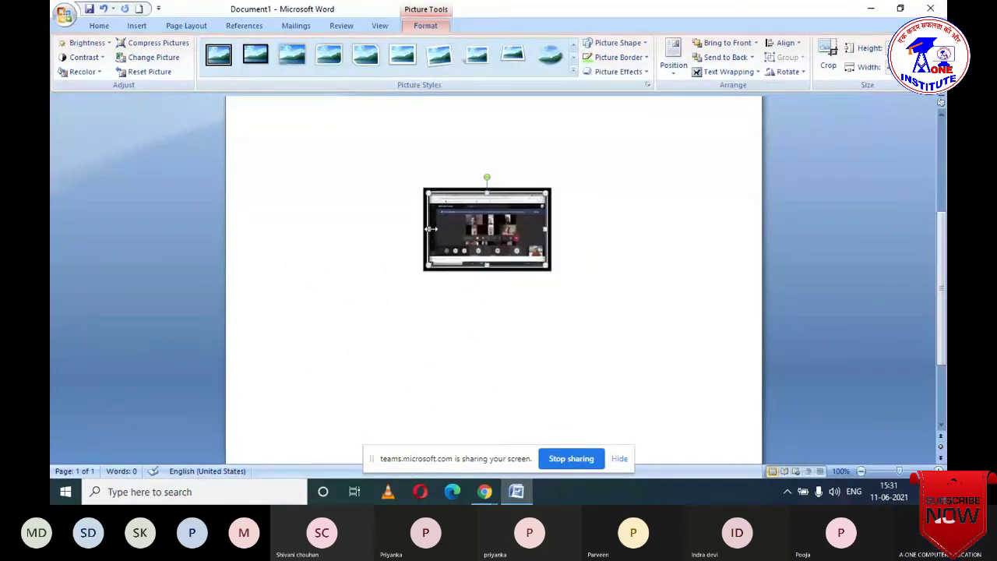
left_click_drag(427, 229, 385, 233)
left_click_drag(482, 275, 486, 317)
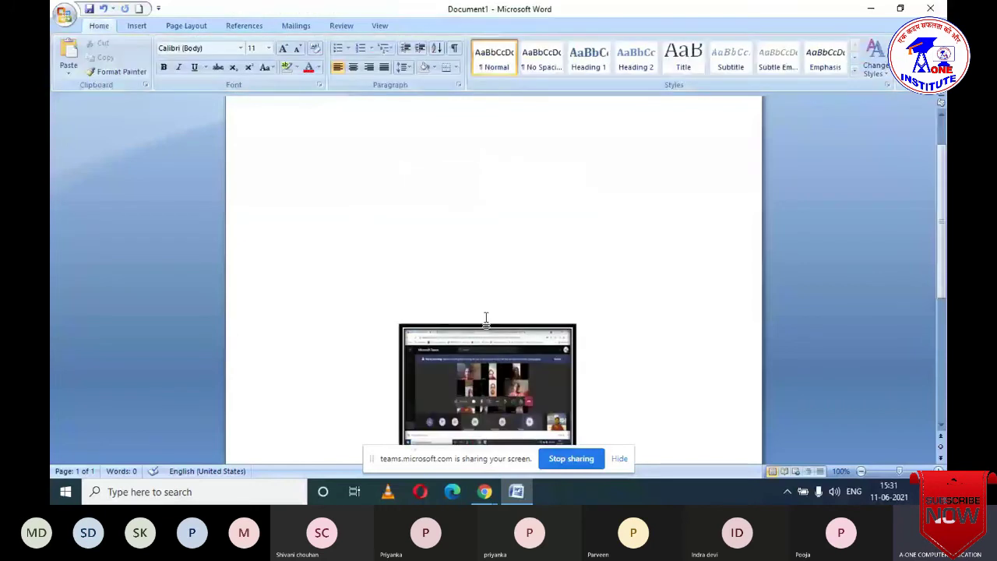
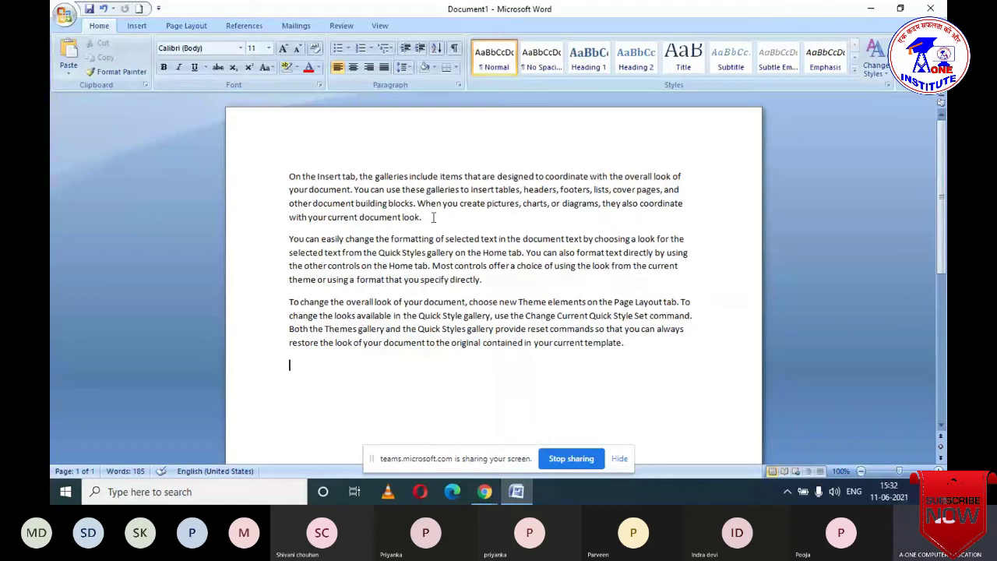
- Paste the picture at the end of the first paragraph and move it up into the first two paragraphs
left_click(433, 217)
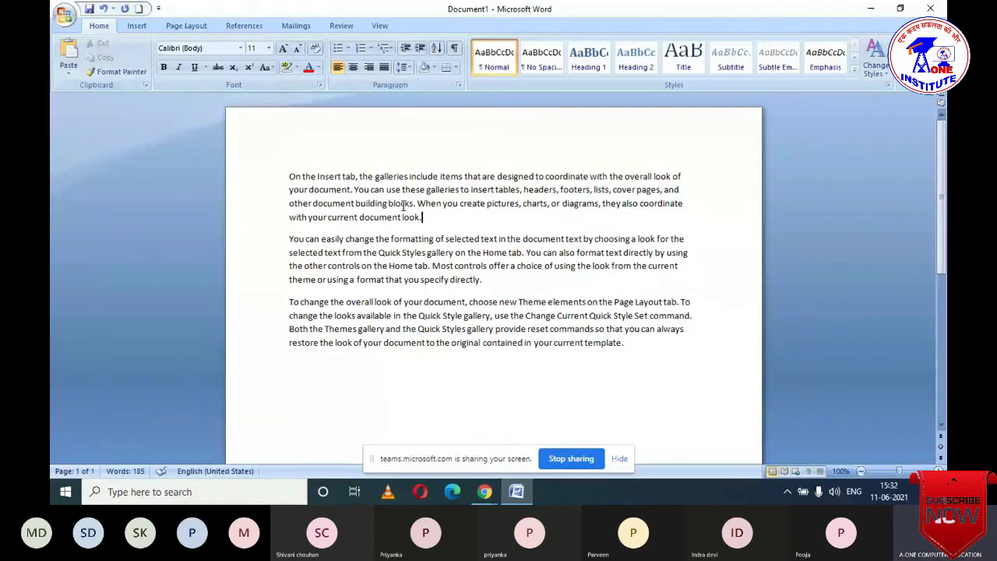
key("ctrl+v")
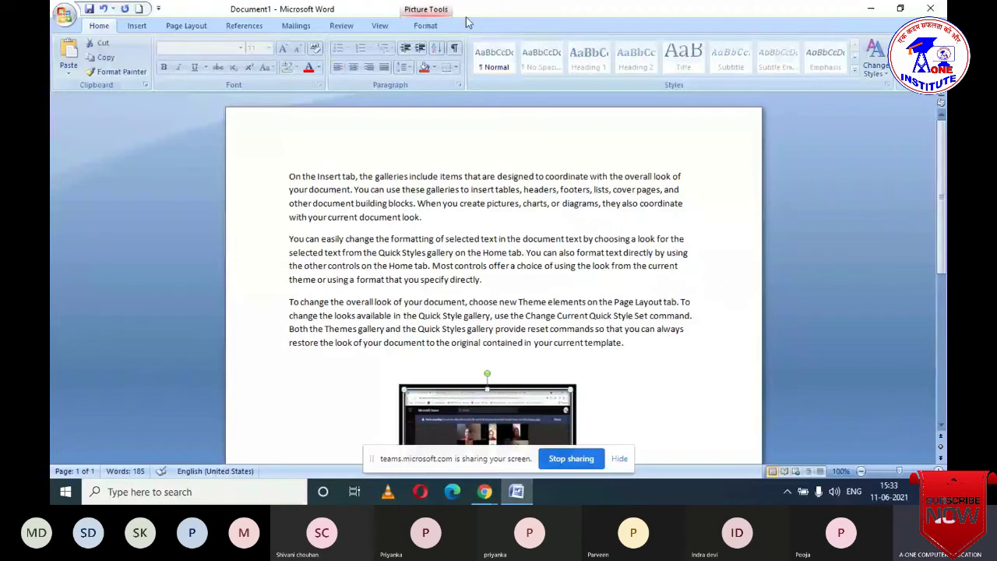
double_click(502, 396)
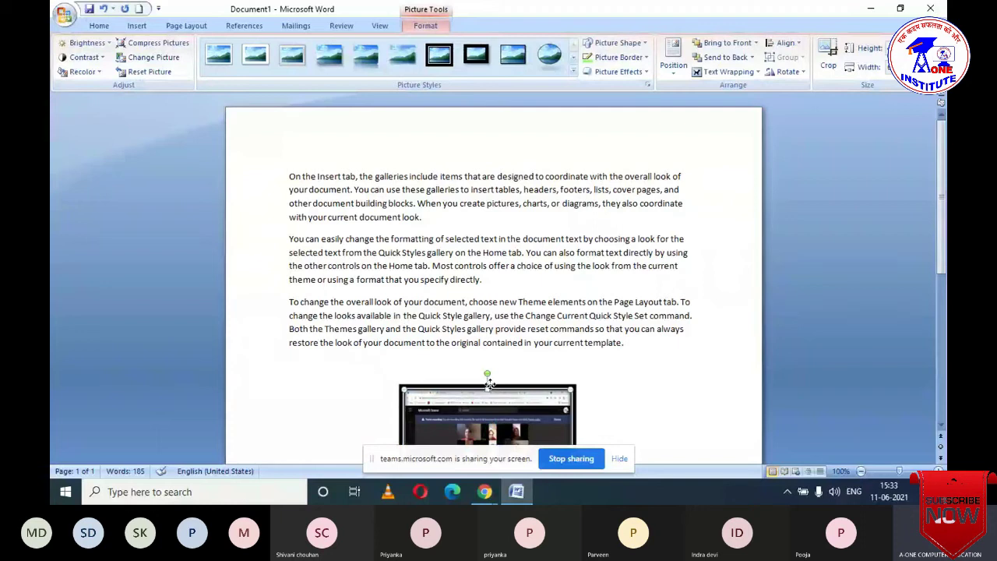
left_click_drag(489, 382, 493, 189)
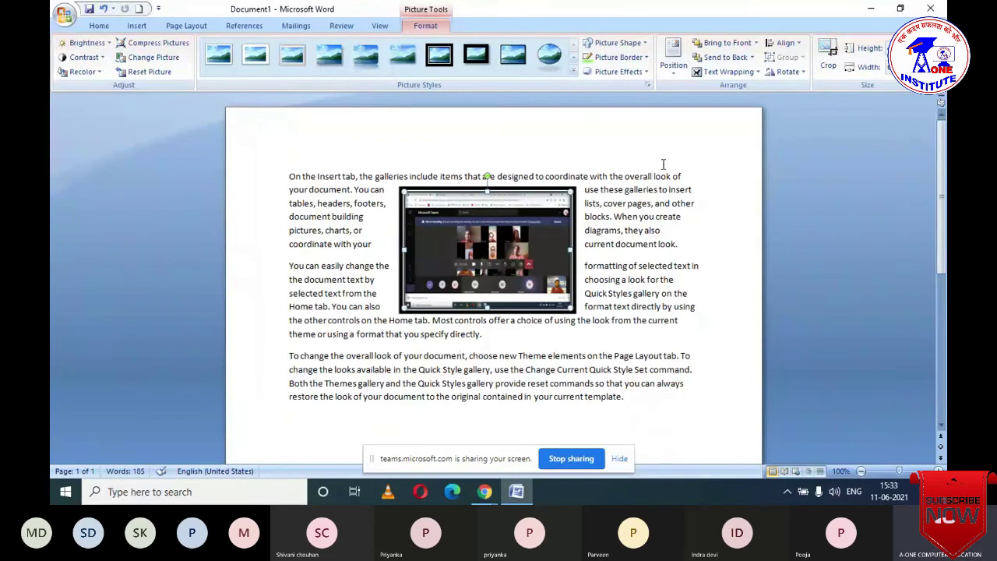
- Set the picture's text wrapping to In Line with Text and move it through the first paragraph to its last line
left_click(754, 74)
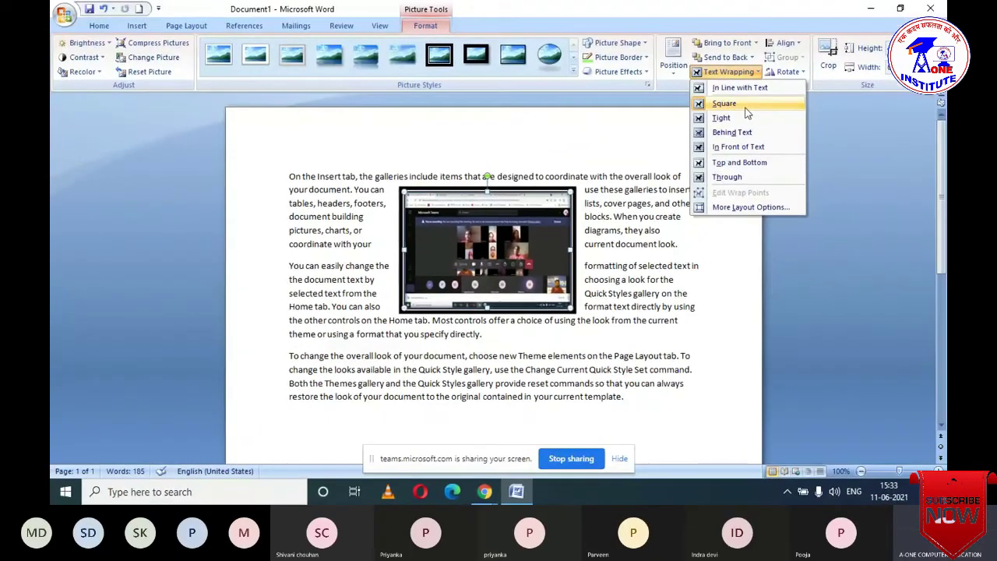
left_click(651, 127)
left_click(465, 187)
left_click_drag(389, 202, 393, 319)
scroll(393, 319, "down", 2)
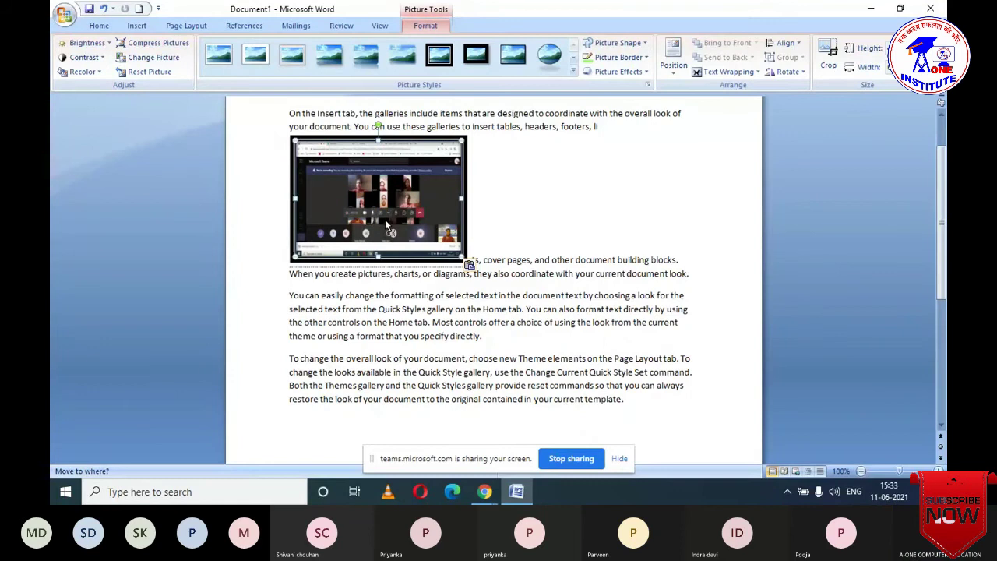
left_click_drag(385, 219, 382, 274)
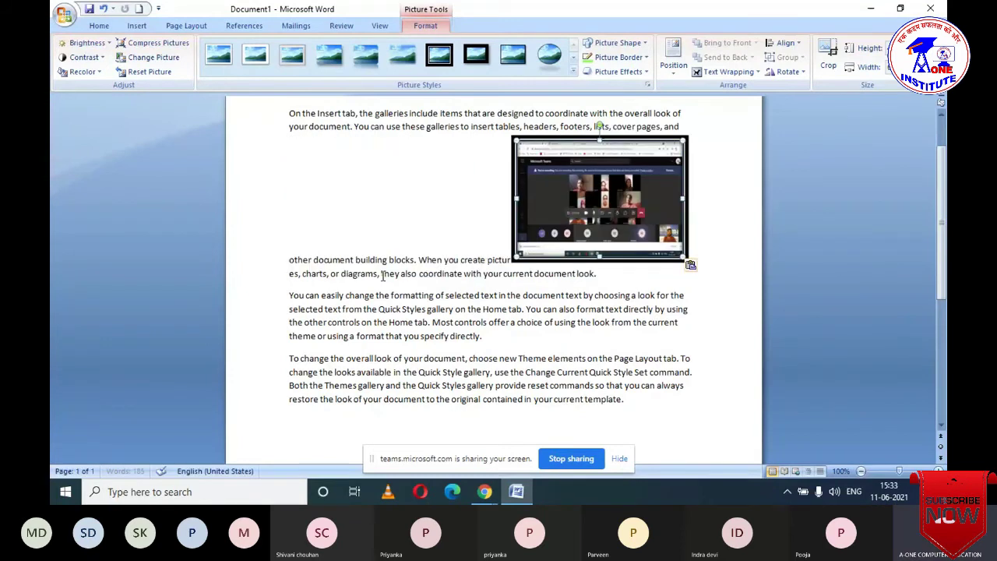
left_click_drag(526, 247, 524, 269)
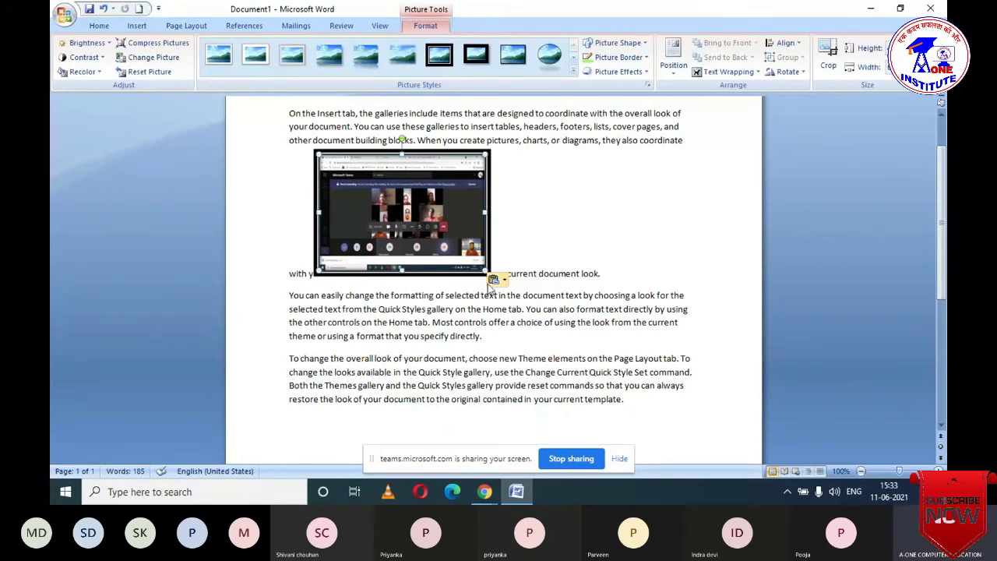
- Set the picture's text wrapping to Square
left_click(728, 71)
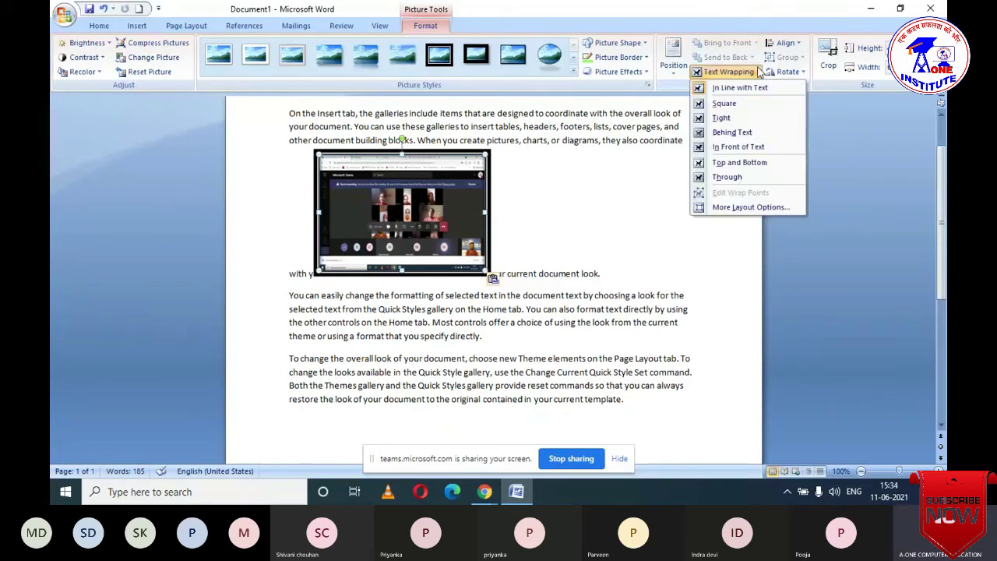
left_click(724, 104)
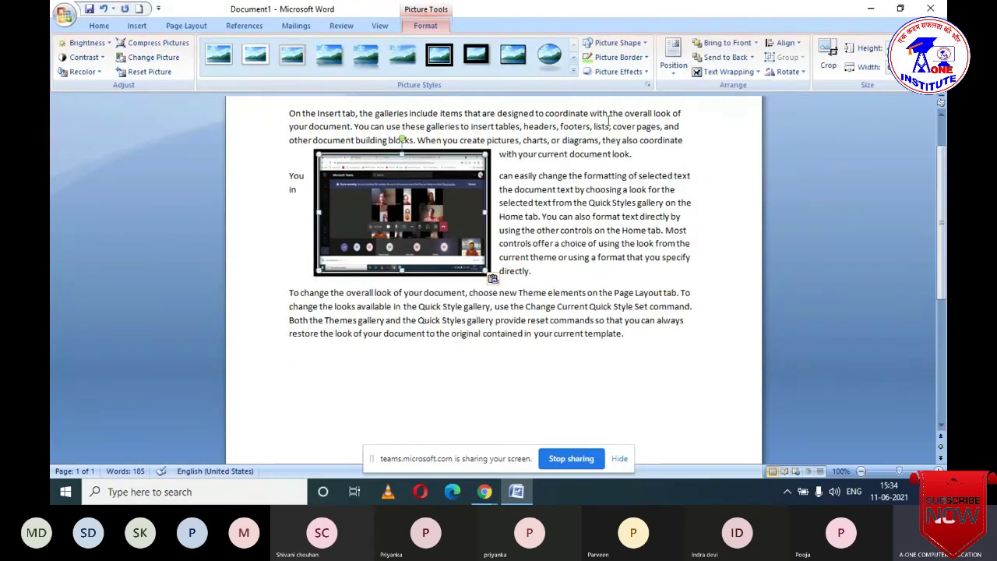
left_click(729, 72)
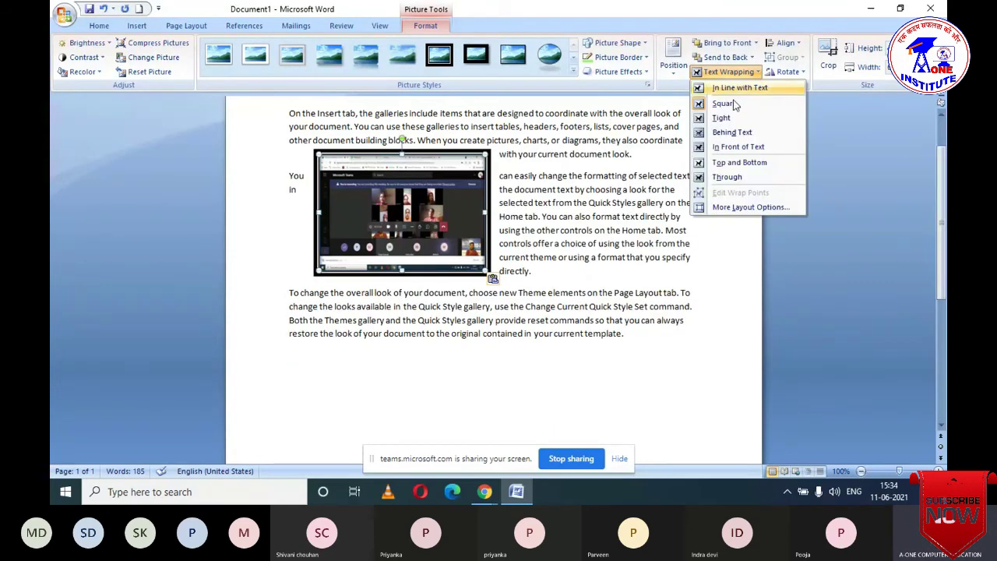
left_click(728, 104)
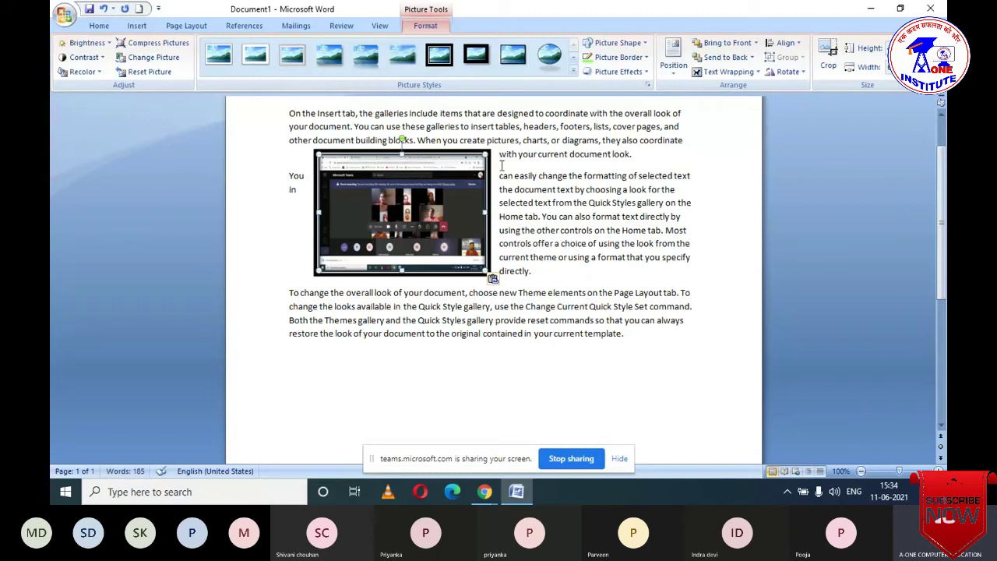
- Move the picture horizontally into the middle of the first two paragraphs, with text on both sides
left_click(406, 157)
left_click_drag(405, 156, 483, 166)
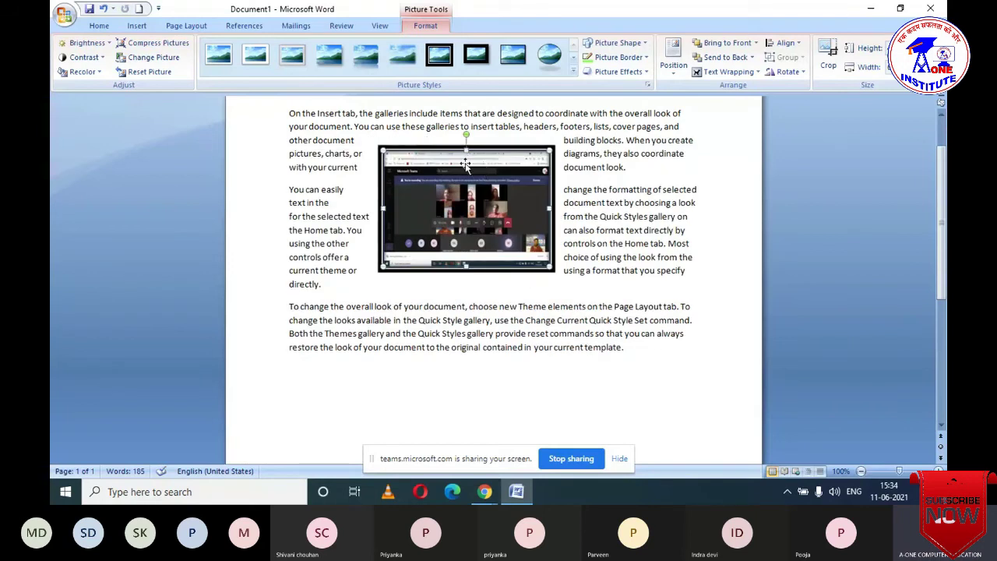
left_click_drag(465, 155, 510, 156)
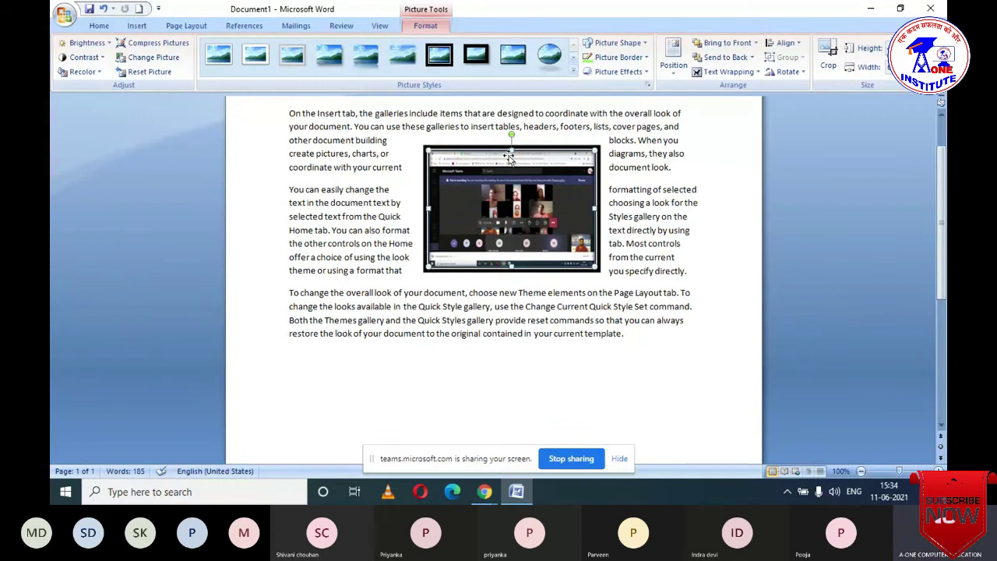
- Move the picture to the left side of the first two paragraphs and set its text wrapping to Behind Text
left_click_drag(502, 159, 401, 172)
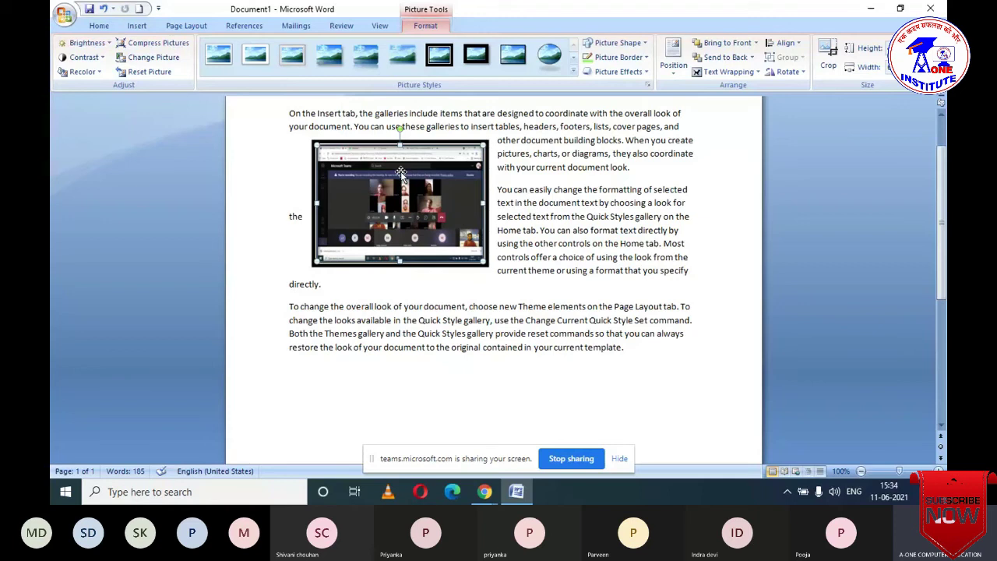
left_click(727, 72)
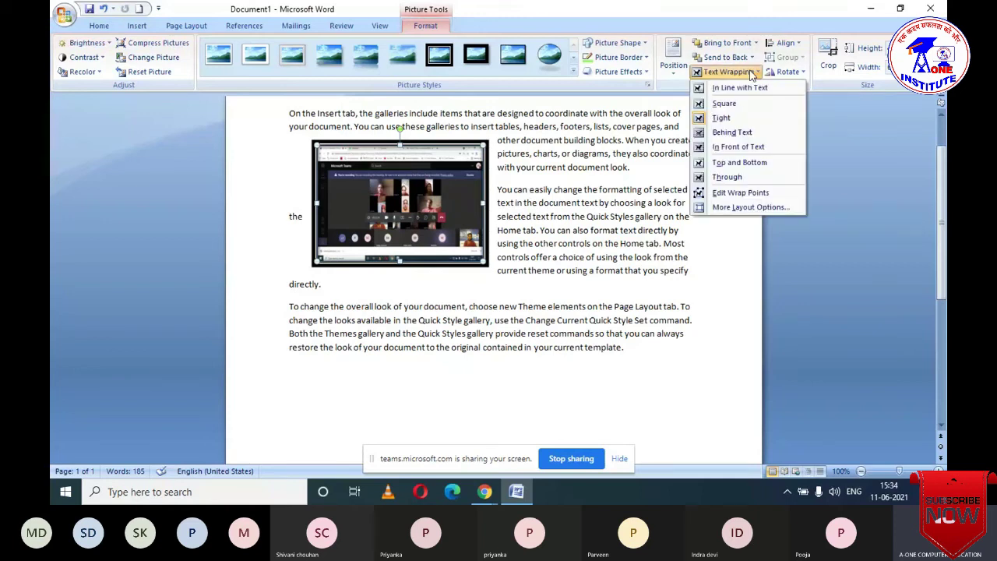
left_click(732, 132)
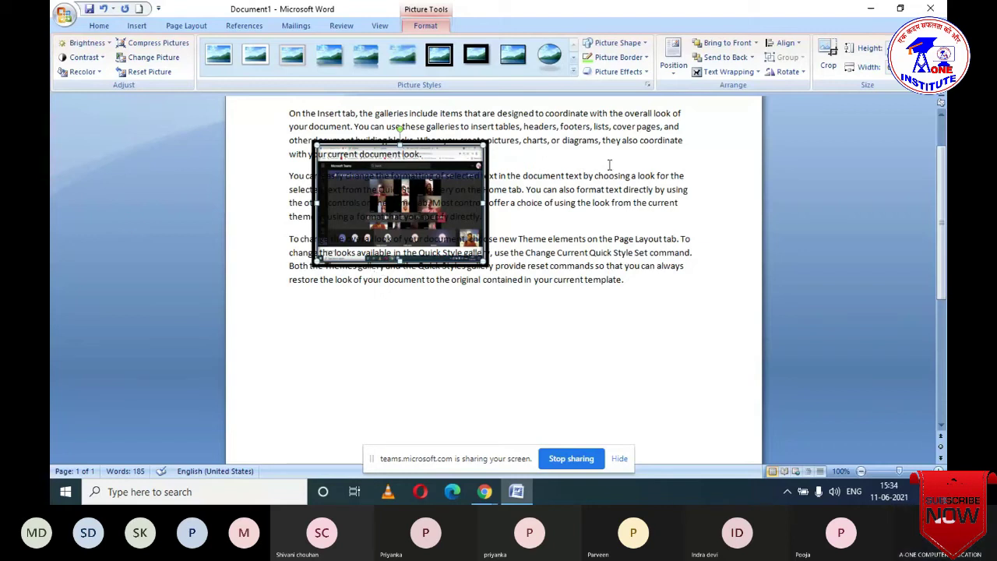
- Set the picture's text wrapping to In Front of Text and move it over the beginnings of the first two paragraphs' lines
left_click(752, 71)
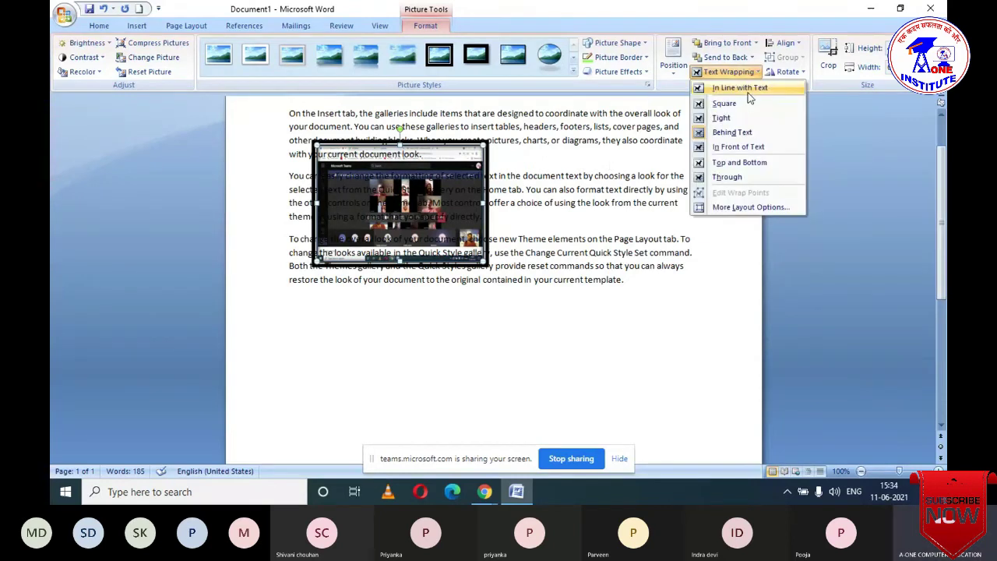
left_click(736, 146)
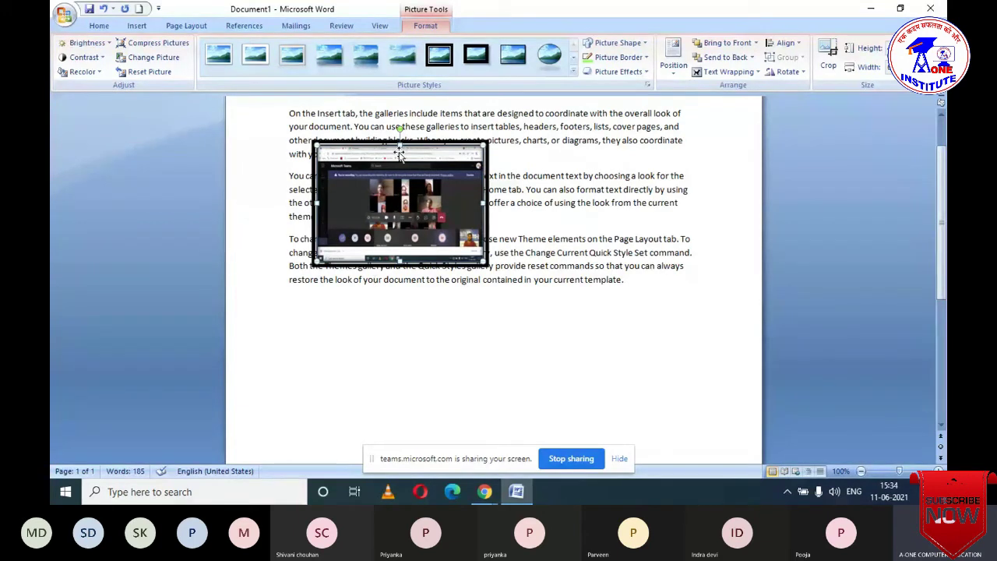
left_click_drag(399, 155, 465, 198)
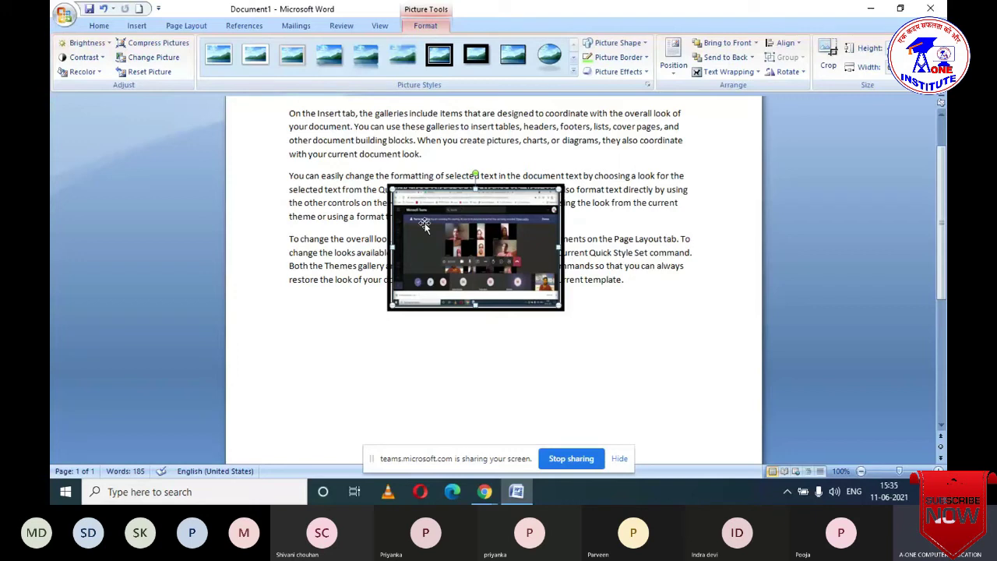
left_click_drag(433, 201, 294, 132)
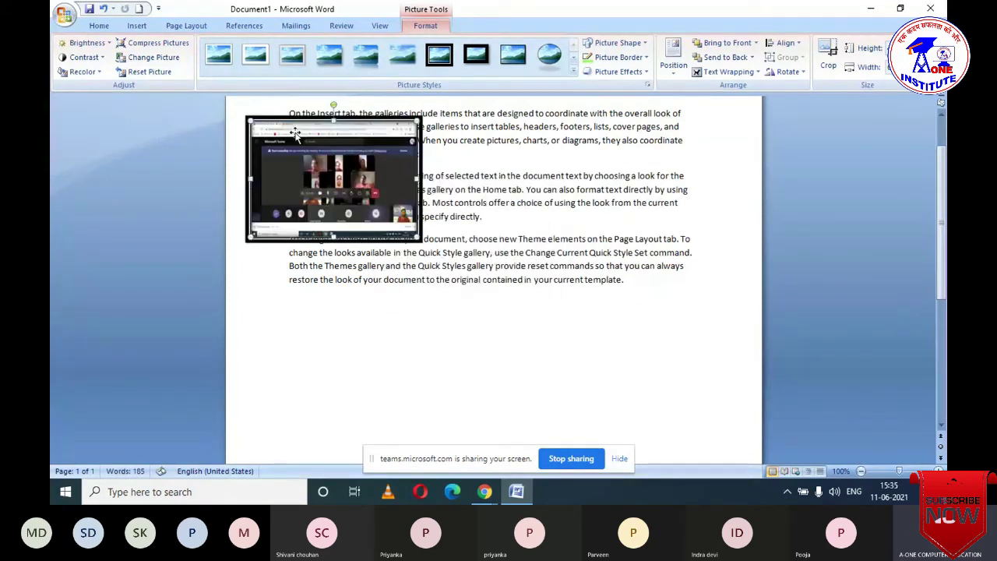
- Set the picture's text wrapping to Top and Bottom and move it into the second paragraph, above that paragraph's last line
left_click(758, 72)
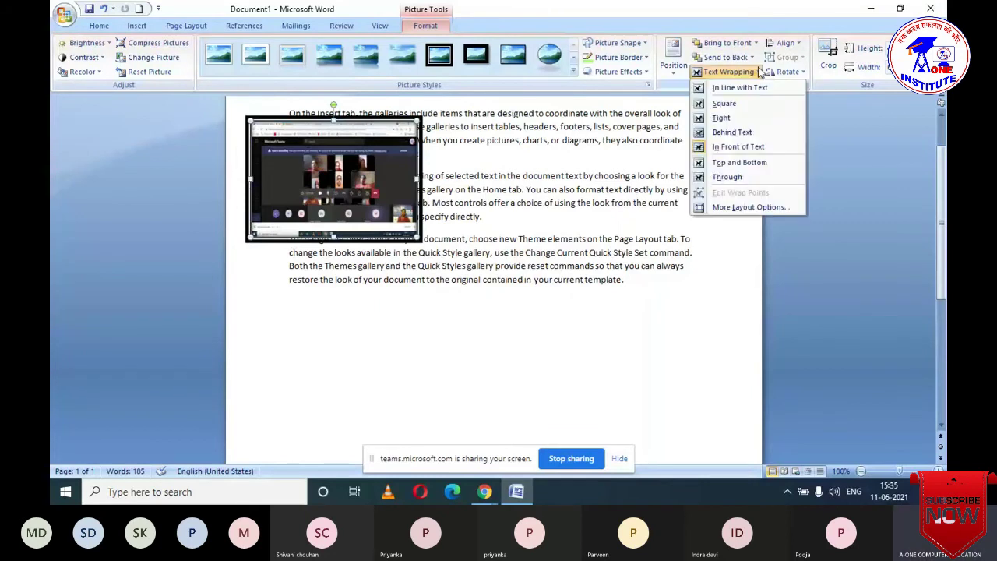
left_click(740, 162)
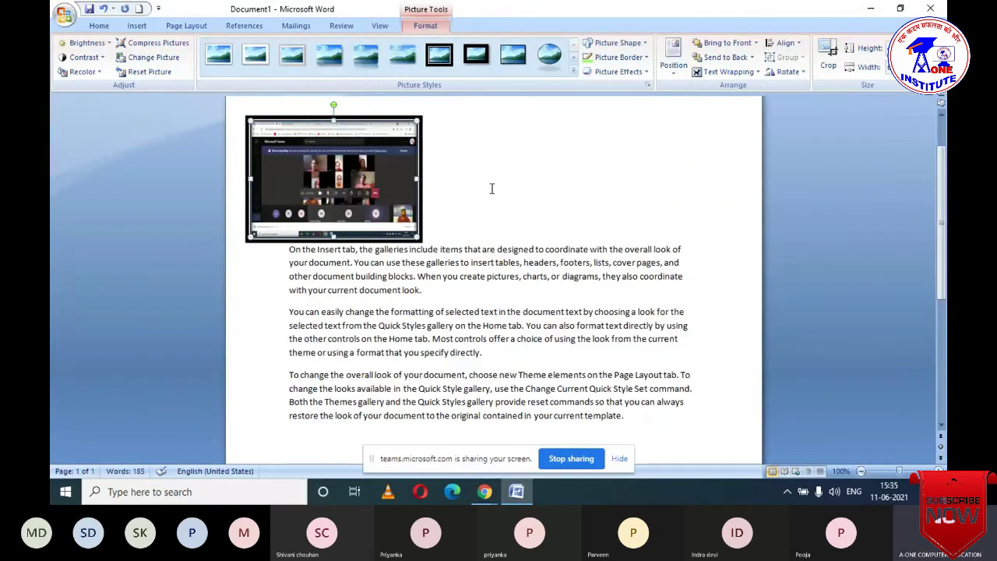
left_click_drag(343, 179, 480, 295)
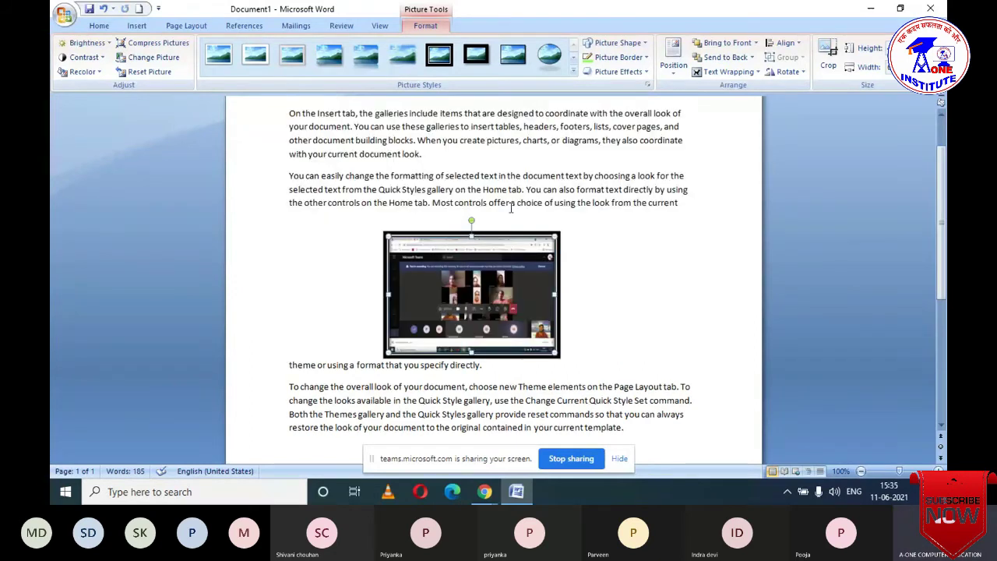
- Set the picture's text wrapping to Through and move it up into the middle of the second paragraph
left_click(757, 72)
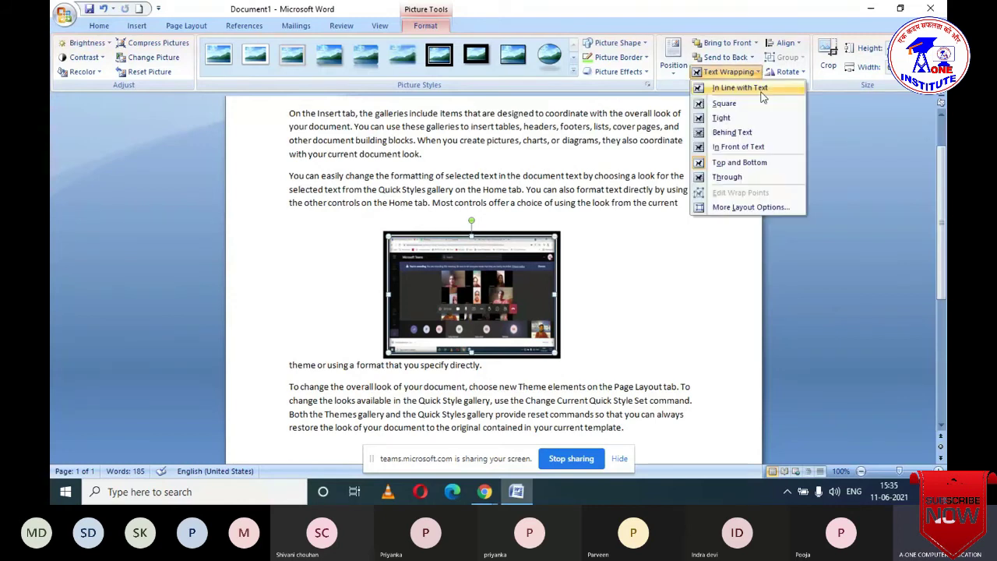
left_click(727, 178)
left_click_drag(470, 249, 456, 158)
- Set the picture's text wrapping to In Front of Text and move it below the third paragraph
left_click(756, 72)
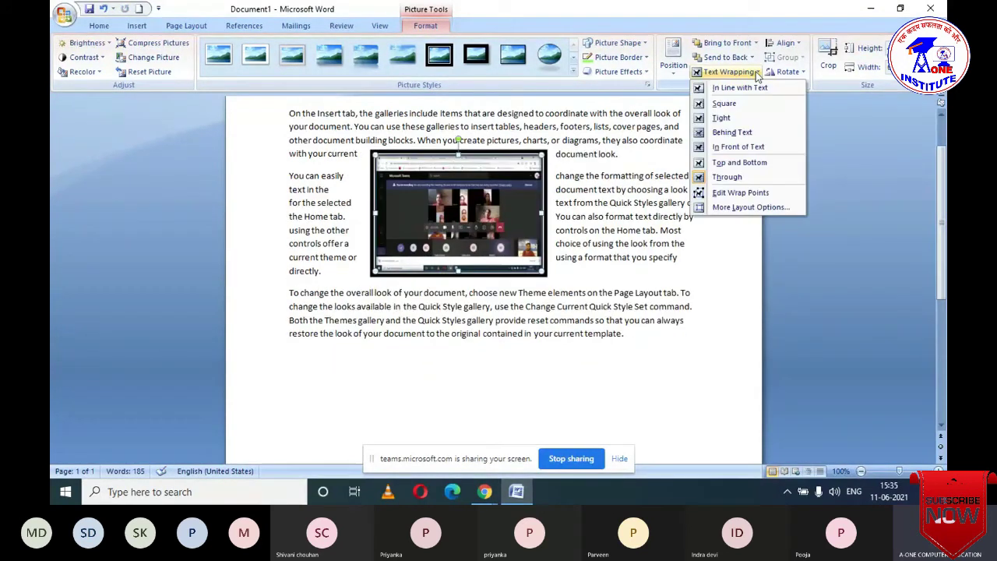
left_click(723, 153)
left_click_drag(489, 165, 488, 285)
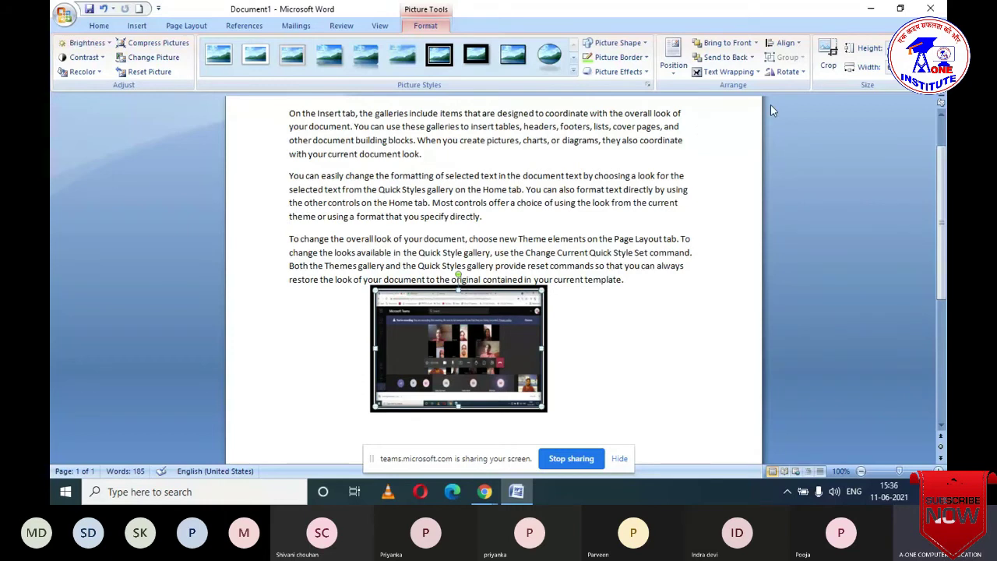
- Align the picture to the left margin with Align Left
left_click(802, 45)
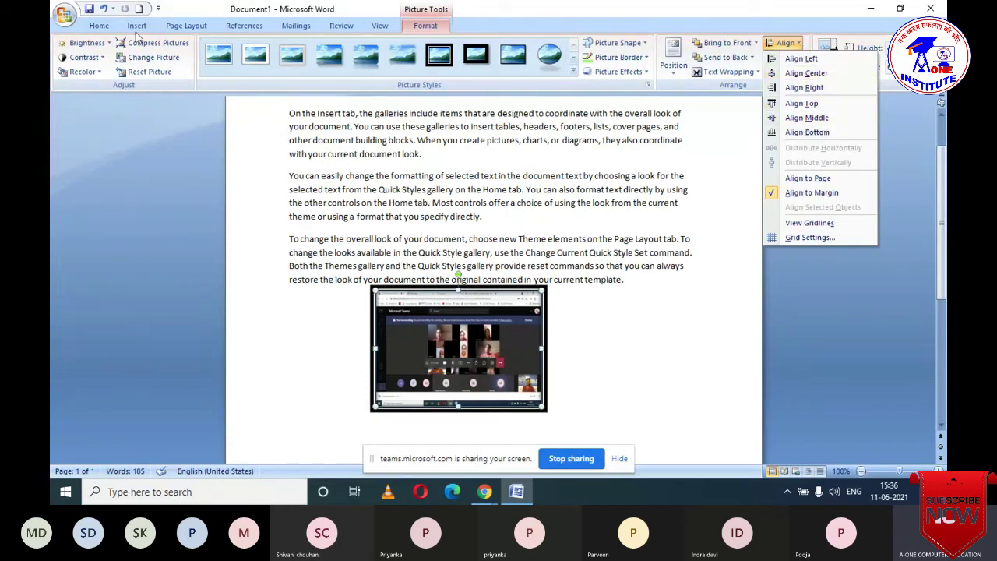
left_click(102, 26)
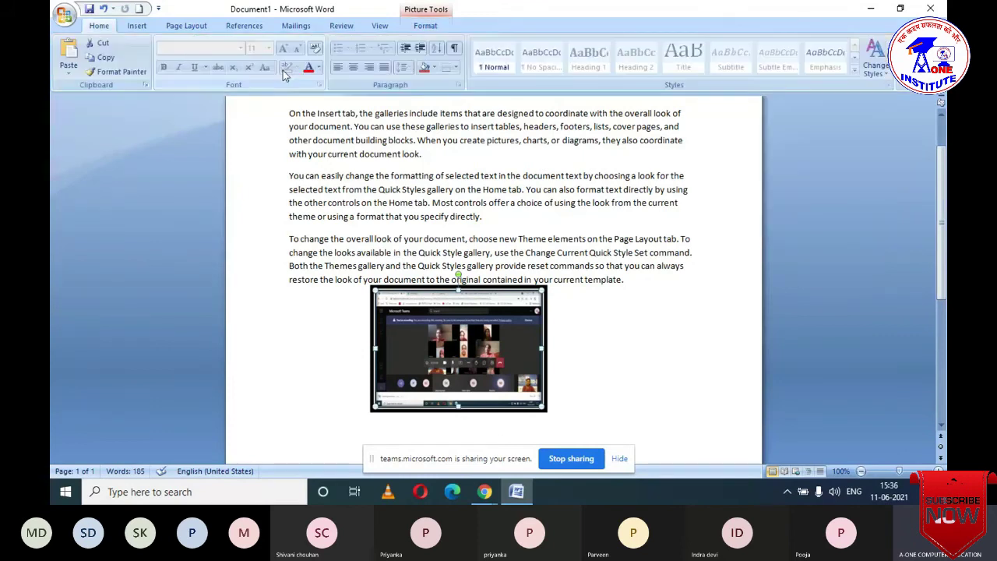
left_click(425, 25)
left_click(785, 42)
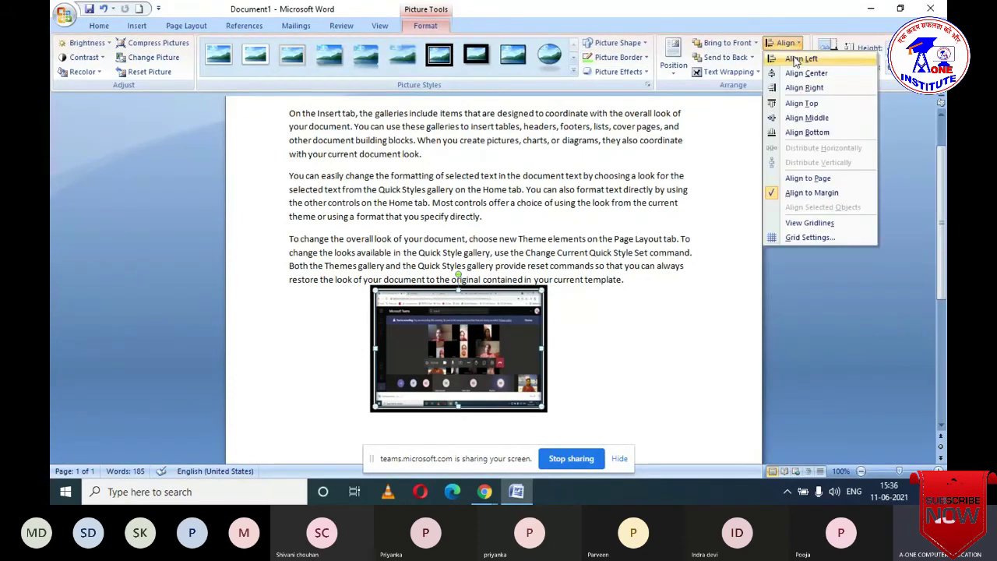
left_click(794, 63)
- Align the picture to the center between the margins, and then to the right margin
left_click(785, 43)
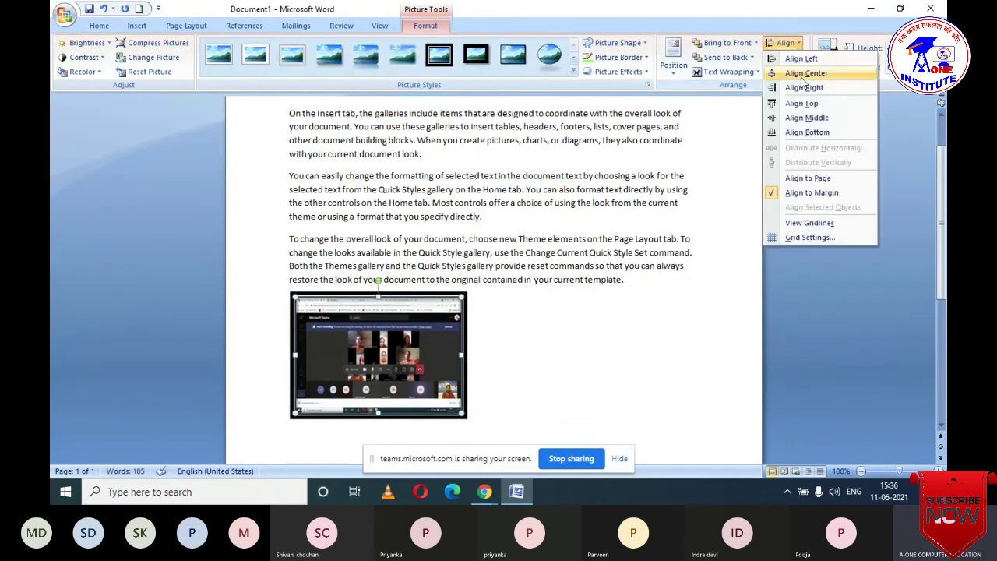
left_click(805, 73)
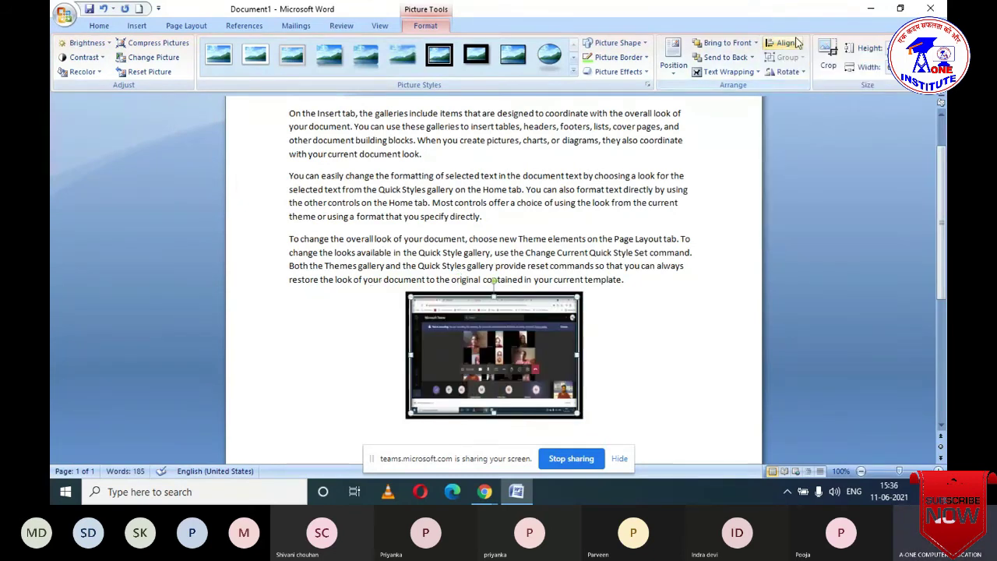
left_click(797, 43)
left_click(793, 88)
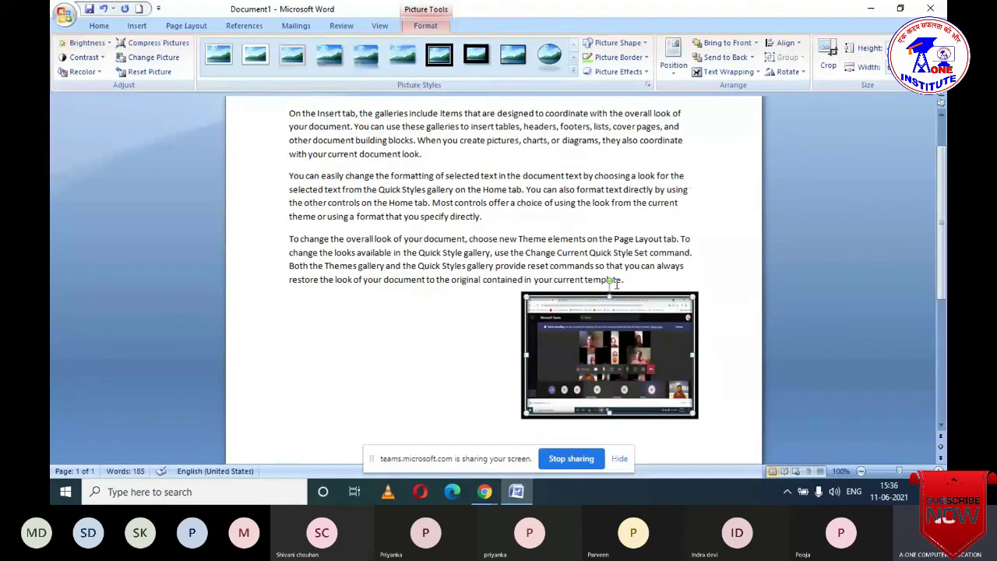
- Preview the picture's 90° rotation options without applying one
left_click(802, 71)
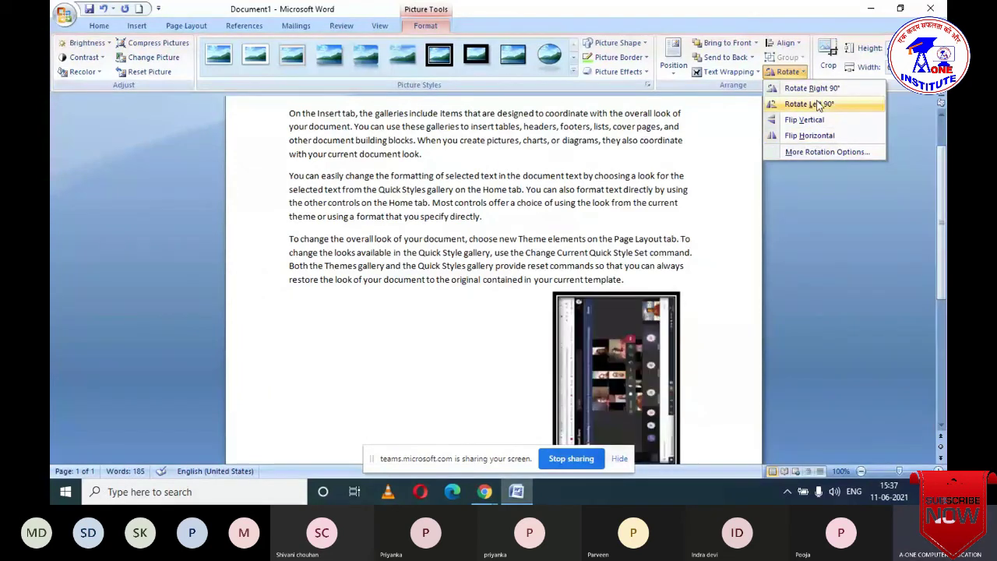
key("Escape")
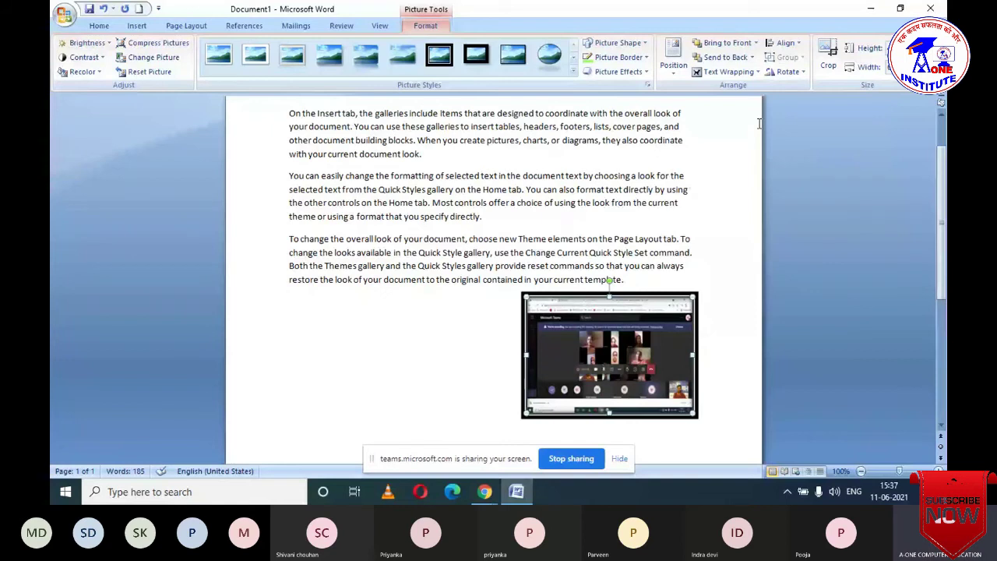
- Move the picture left beneath the third paragraph and enlarge it, widening it to the right and extending it downward and upward
key("ctrl+z")
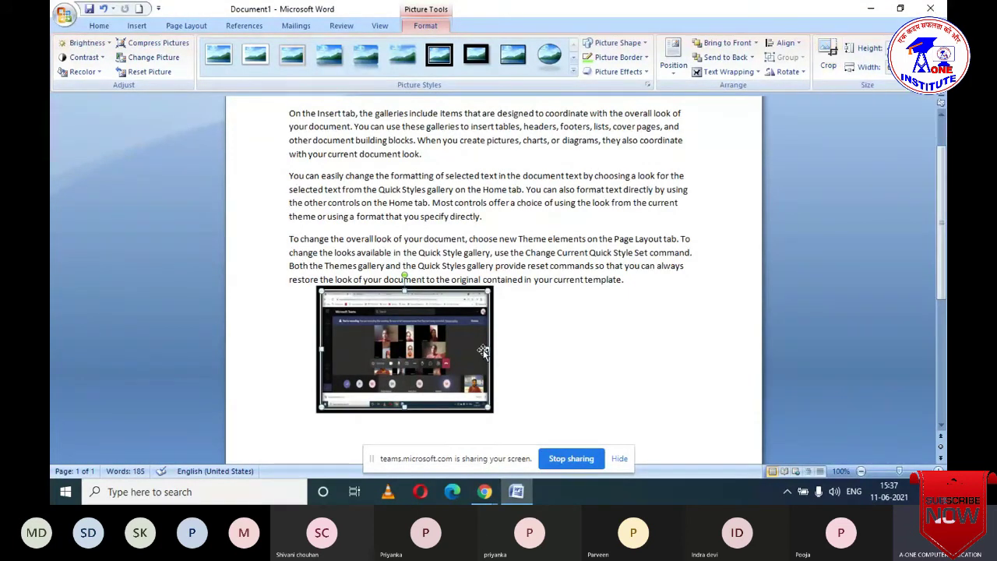
left_click_drag(492, 349, 677, 350)
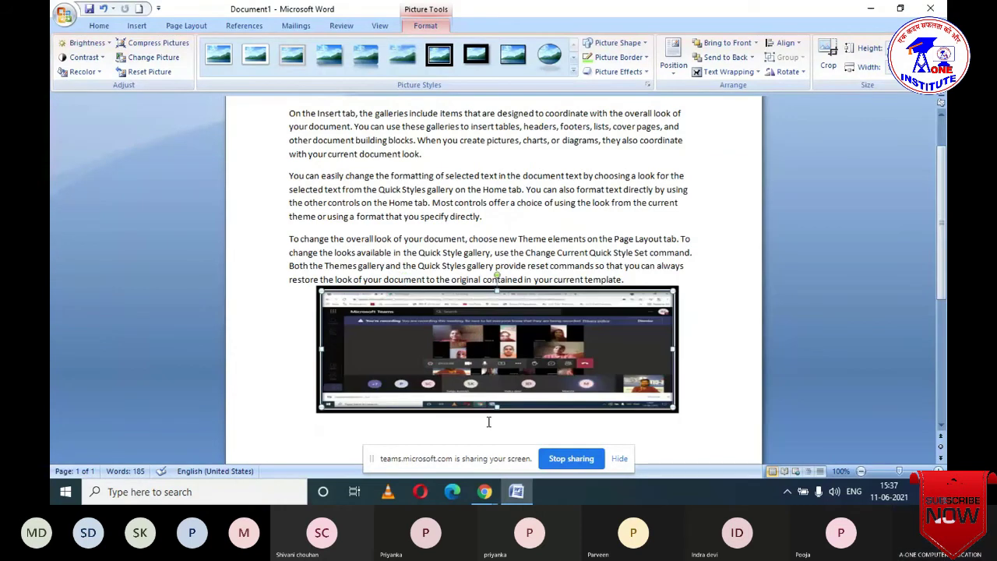
left_click_drag(496, 409, 485, 458)
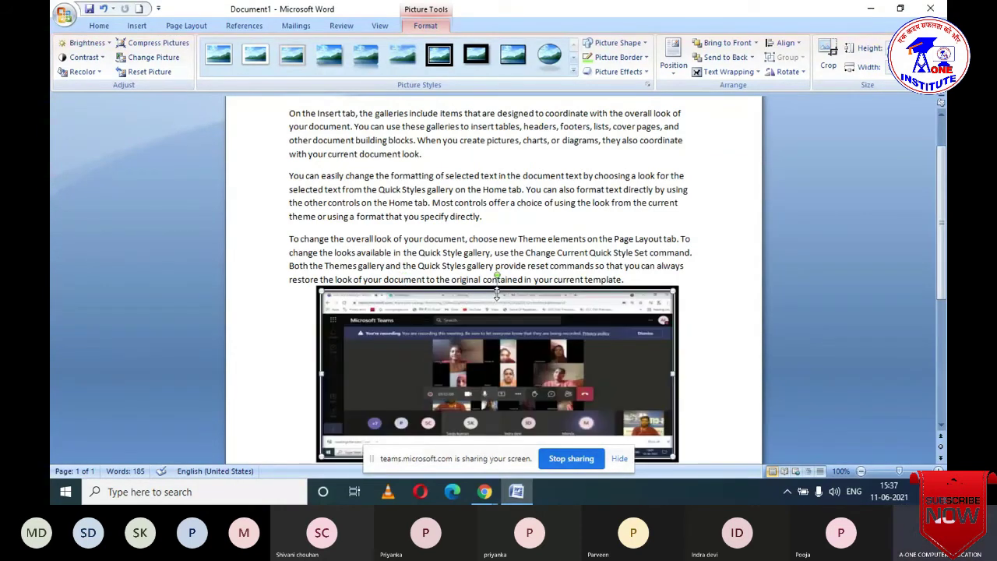
left_click_drag(496, 289, 489, 266)
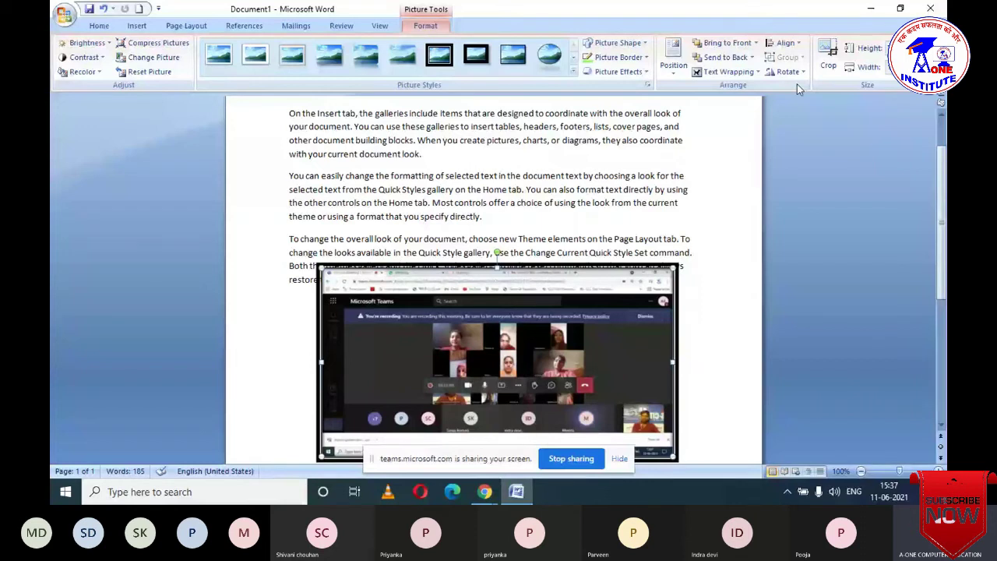
- Crop the picture on all four sides down to the participants' video grid and the meeting control bar
left_click(828, 58)
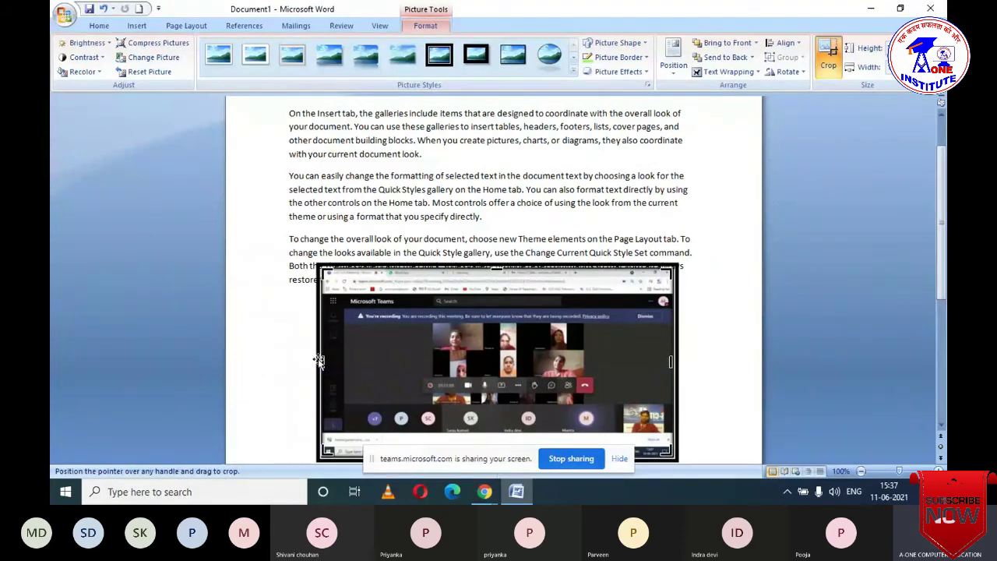
left_click_drag(319, 360, 431, 372)
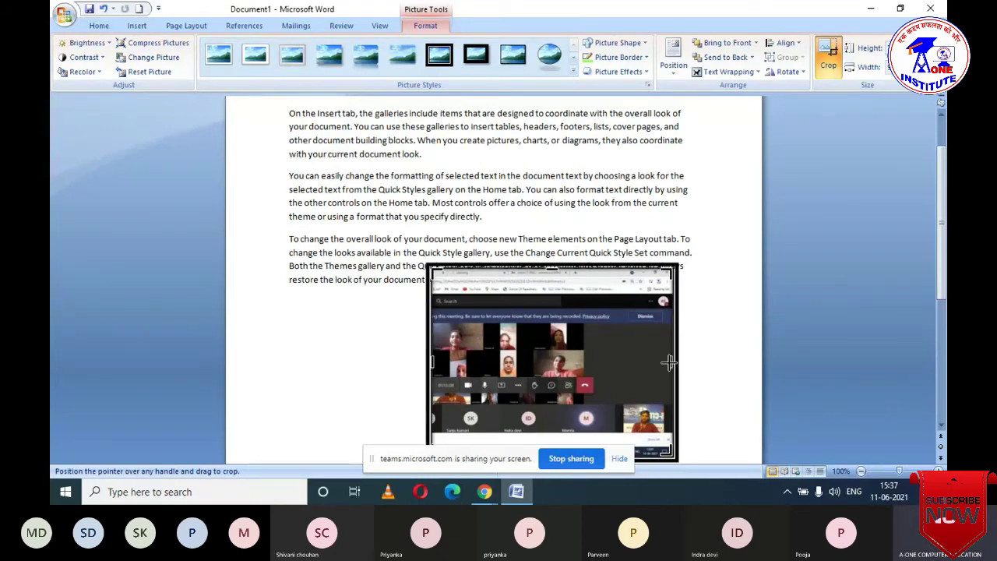
left_click_drag(588, 360, 588, 359)
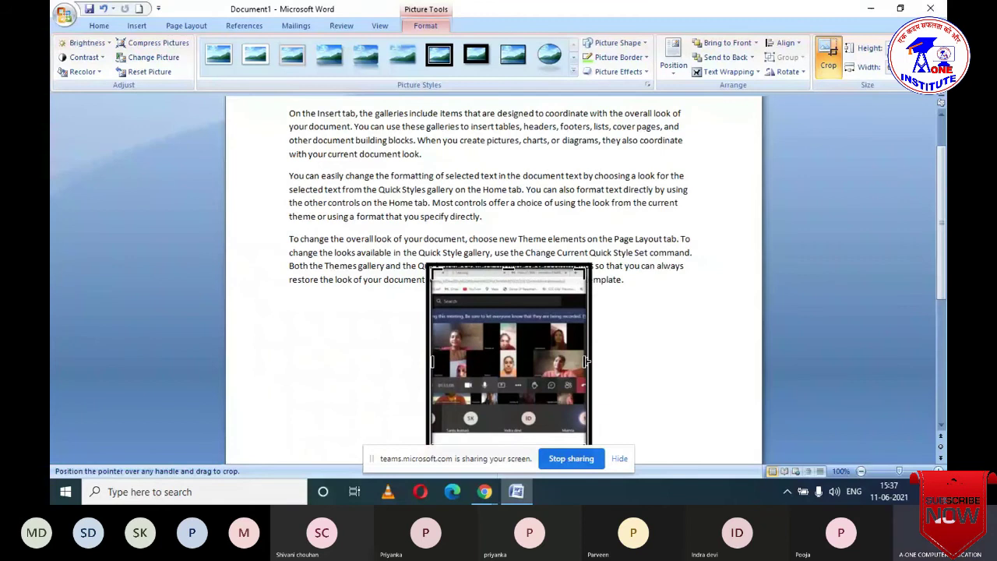
scroll(514, 397, "down", 2)
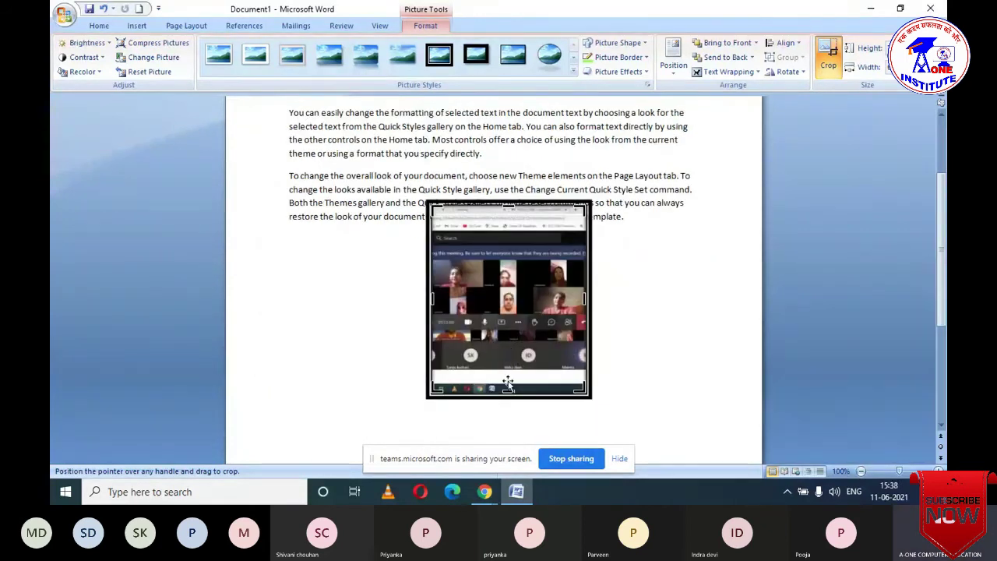
left_click_drag(508, 382, 509, 341)
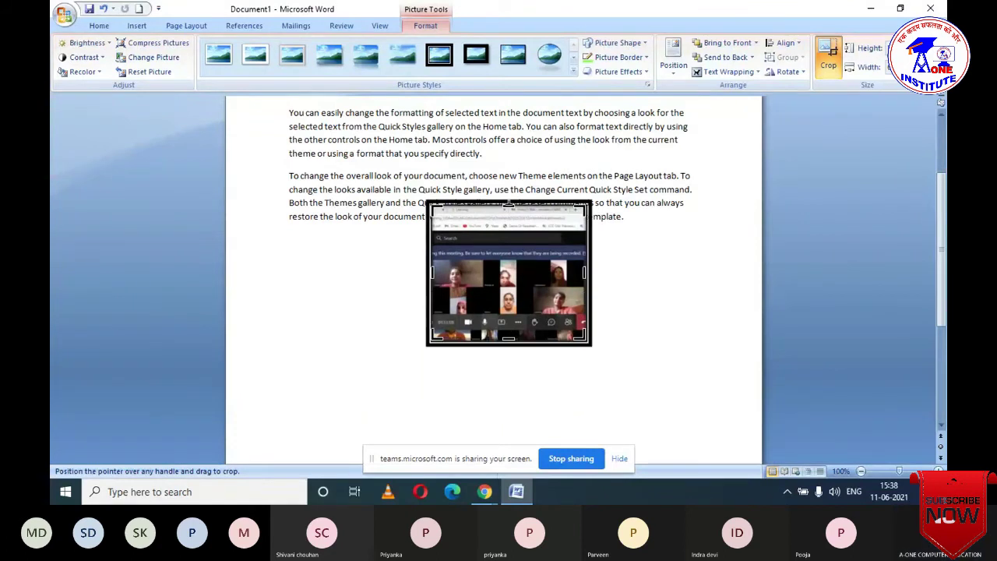
left_click_drag(508, 204, 507, 256)
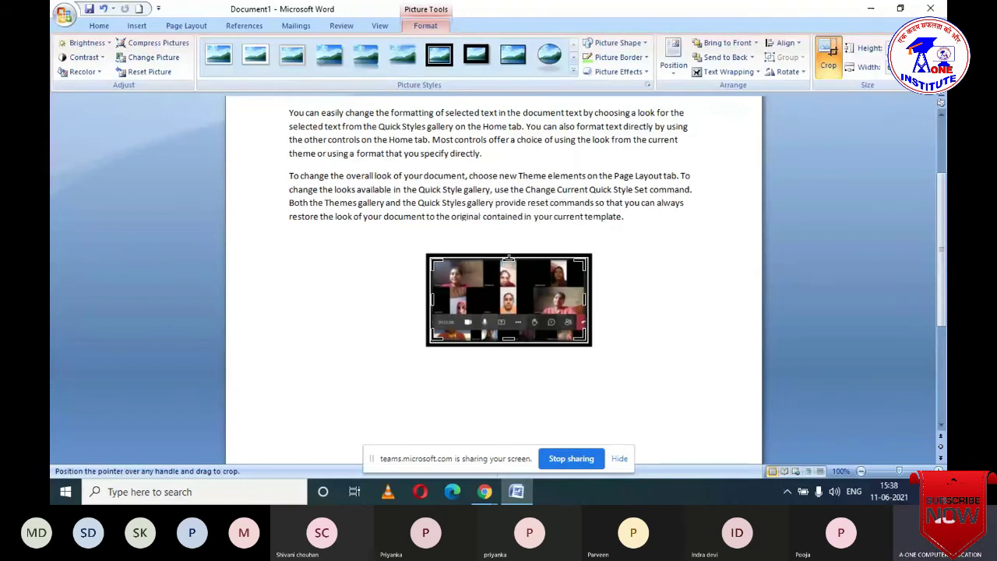
left_click(828, 59)
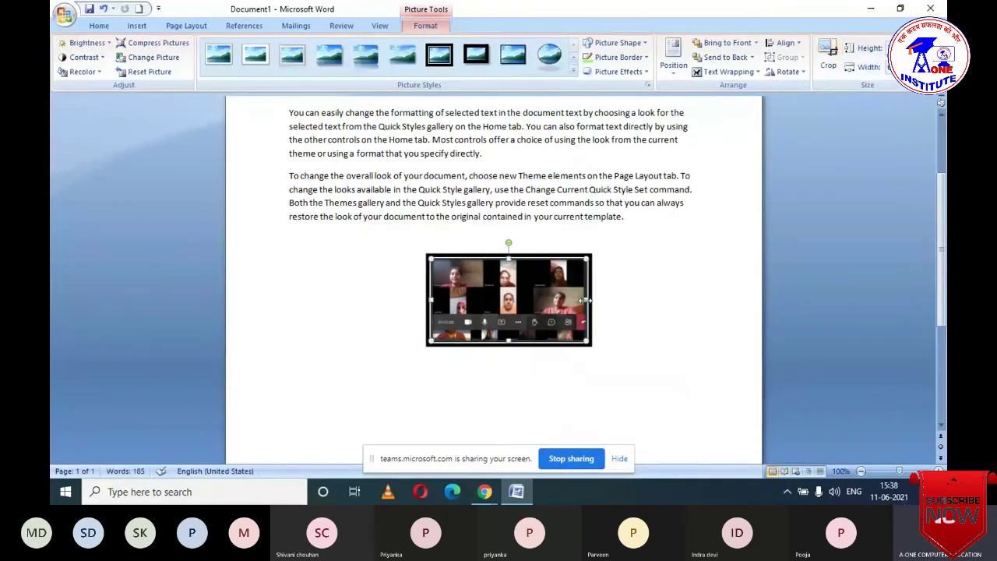
- Enlarge the cropped picture by stretching it to the right, downward and to the left until it spans about the text width
left_click_drag(590, 299, 682, 299)
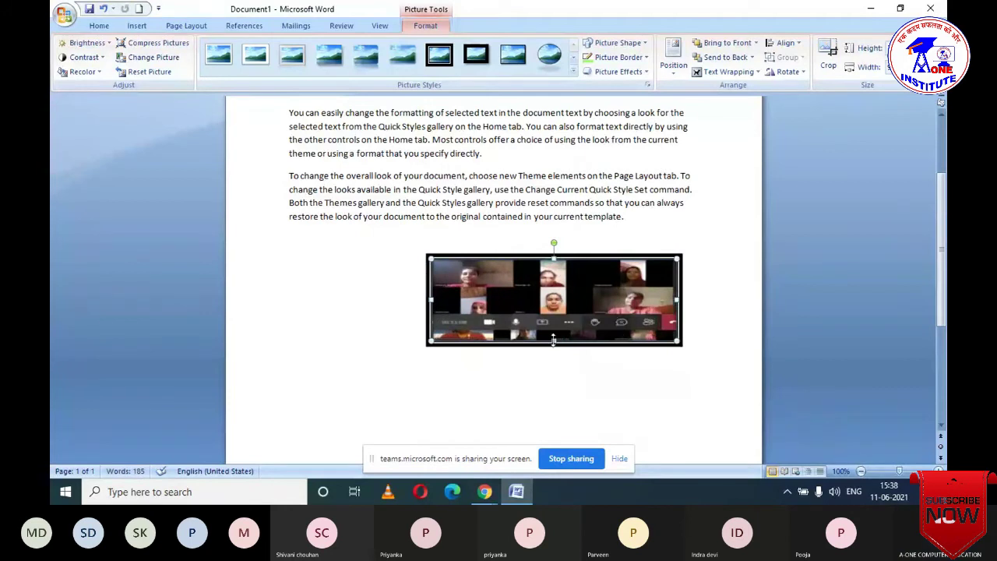
left_click_drag(553, 345, 553, 395)
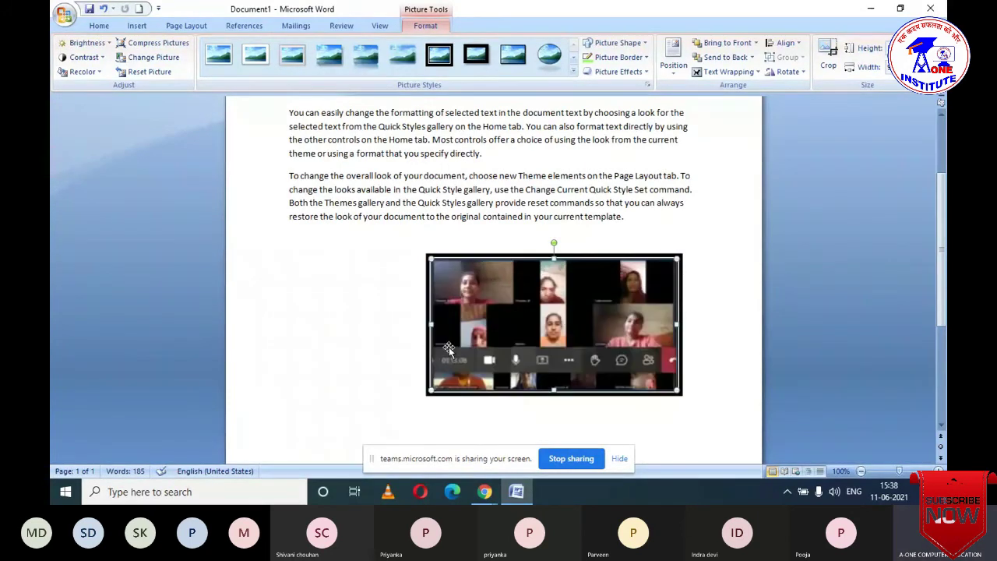
left_click_drag(431, 324, 311, 324)
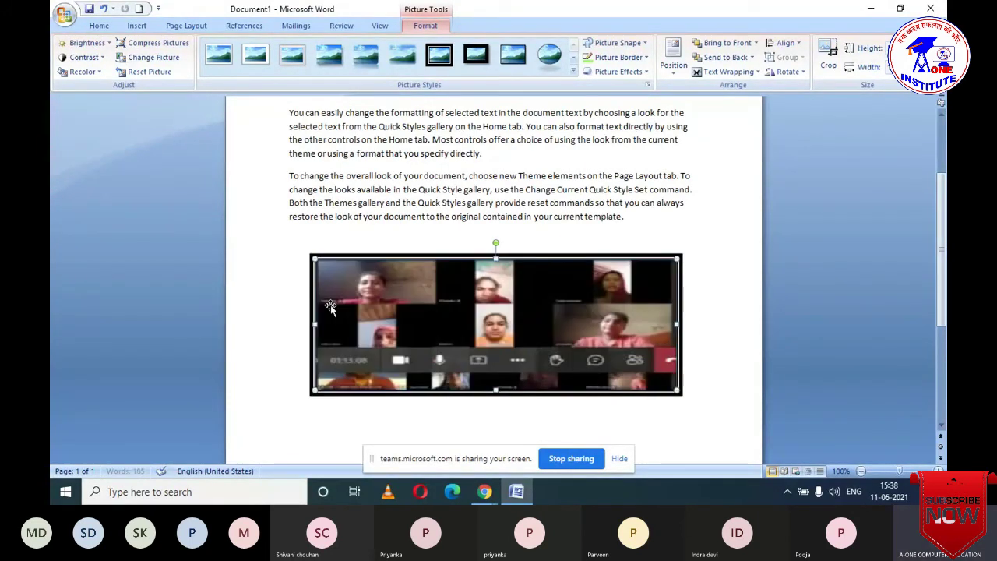
- Stretch the cropped picture upward to just beneath the third paragraph and slightly further downward
left_click_drag(496, 257, 493, 234)
left_click_drag(493, 392, 495, 406)
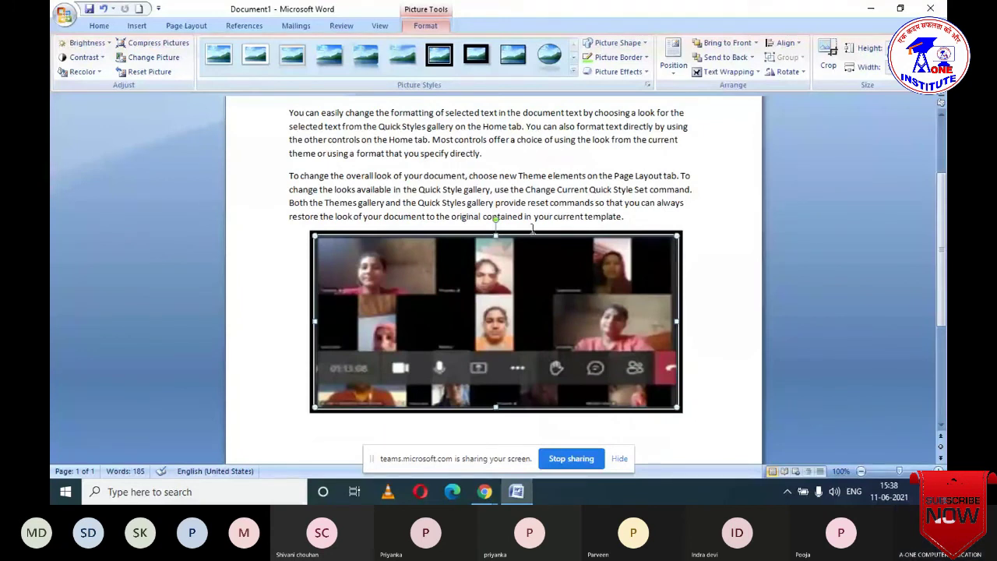
- Undo the picture's recent stretches and crops until the full uncropped screenshot is restored
key("ctrl+z")
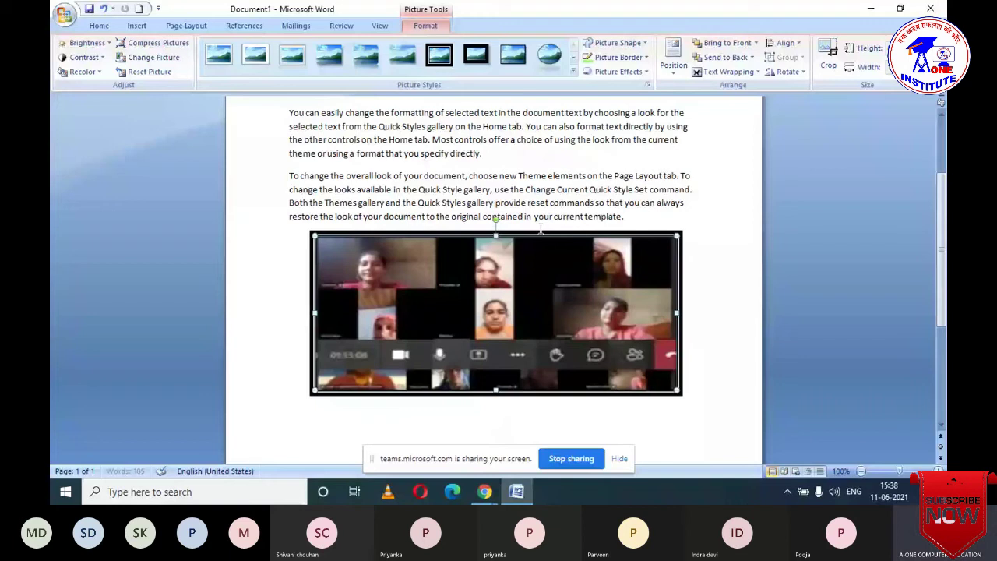
key("ctrl+z")
key("ctrl+z")
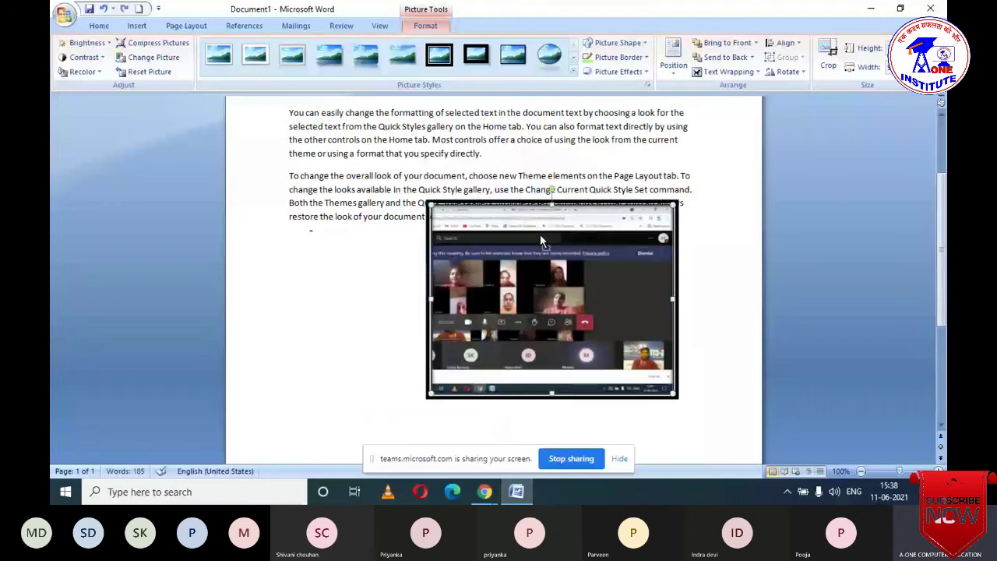
key("ctrl+z")
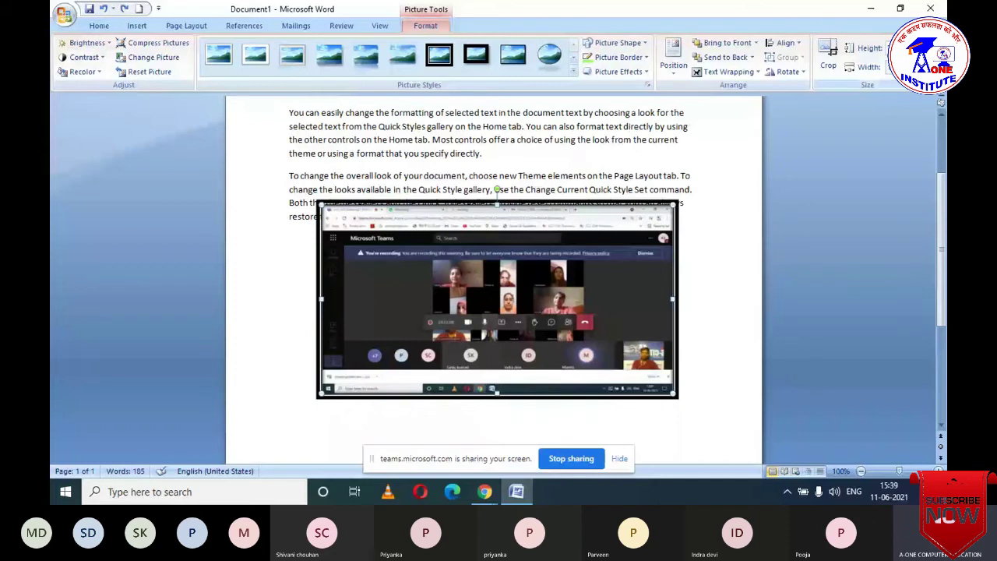
- Increase the picture's height setting slightly and delete the picture from the document
left_click(906, 44)
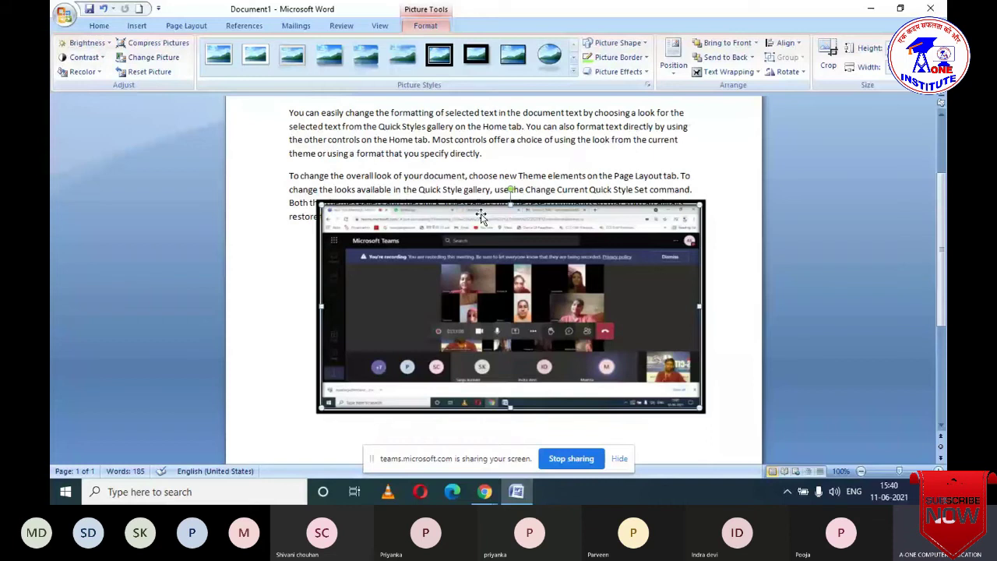
key("Delete")
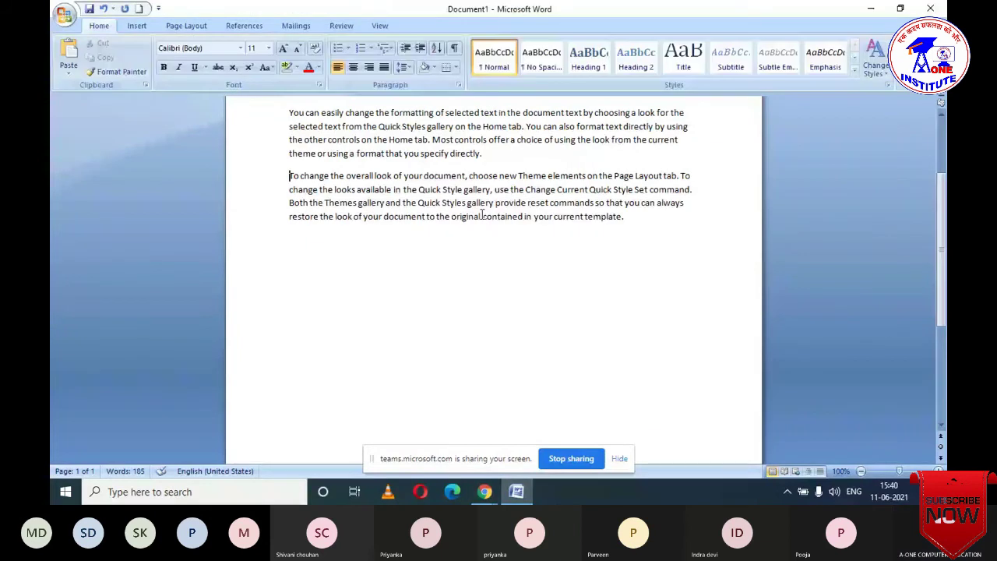
- Search the clip art collections for "Computers" and browse the resulting images
left_click(138, 26)
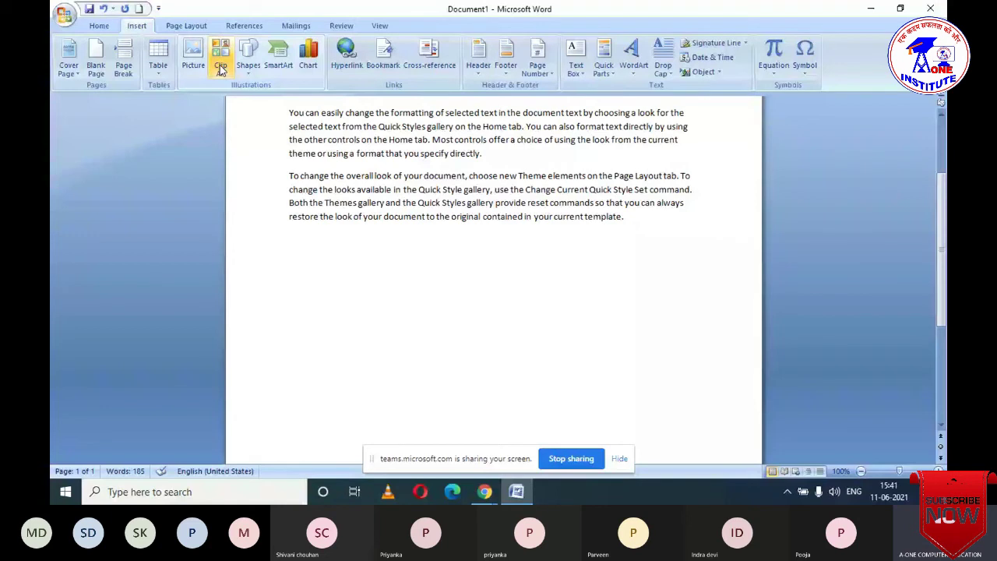
left_click(224, 70)
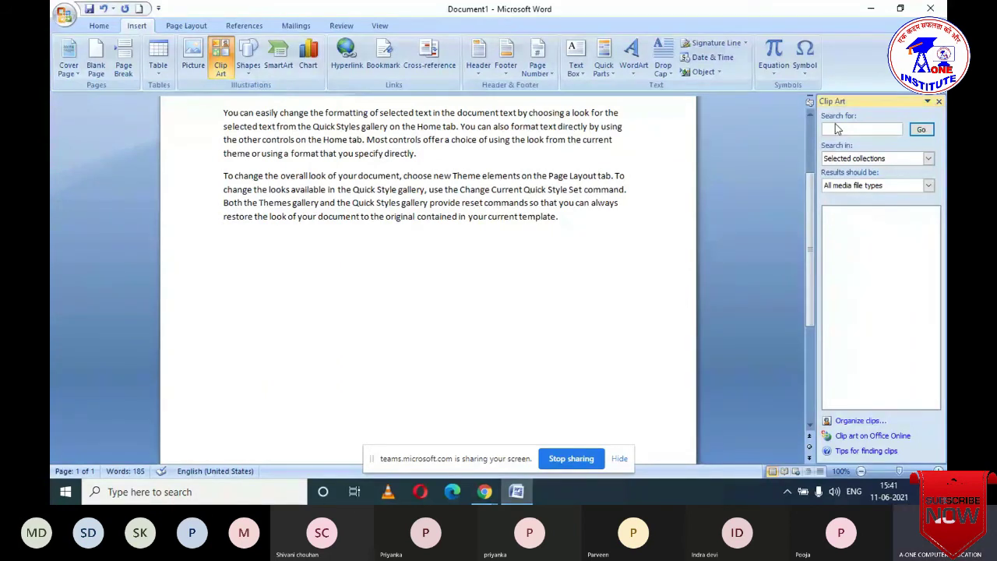
type("computers")
key("Return")
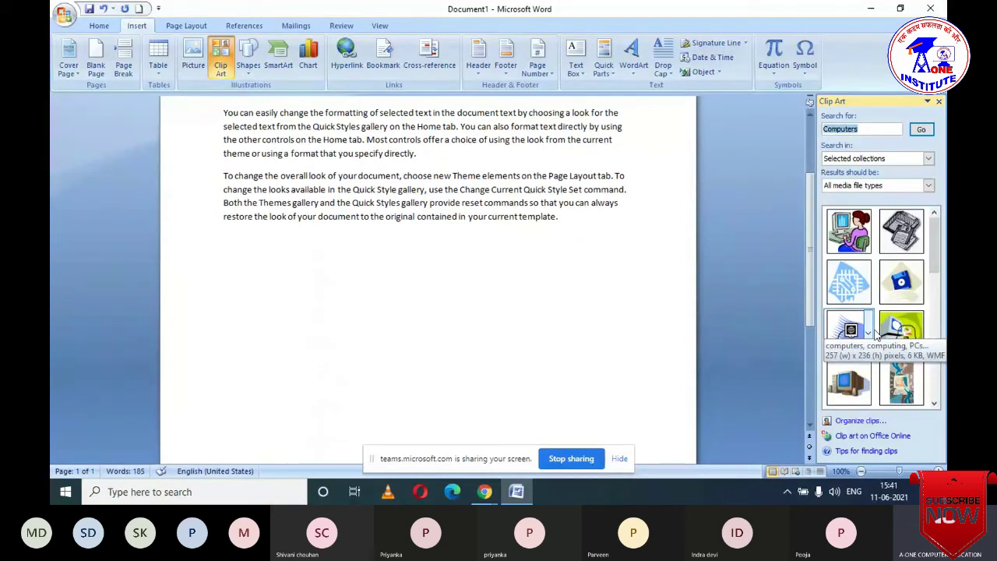
scroll(876, 335, "down", 3)
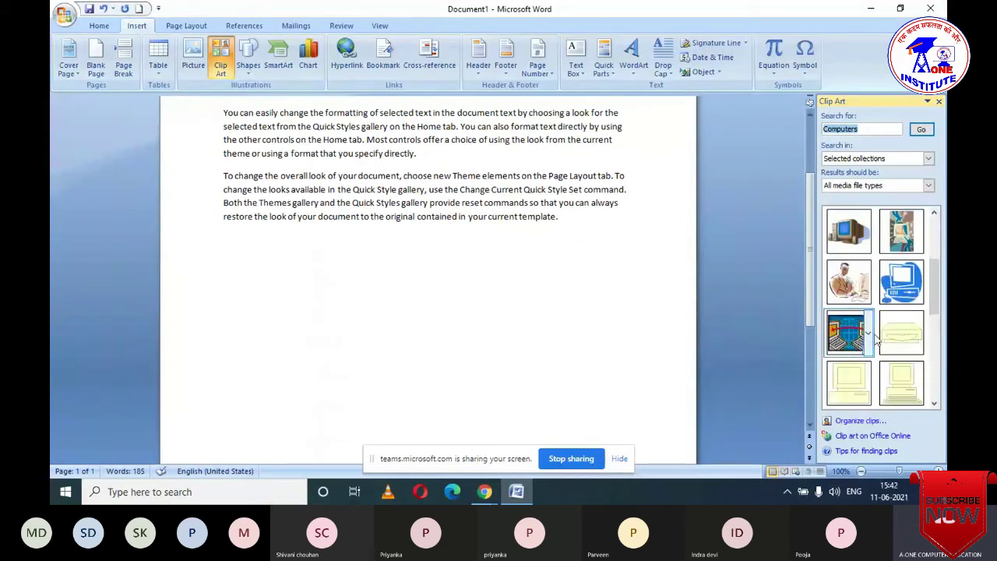
scroll(877, 339, "down", 3)
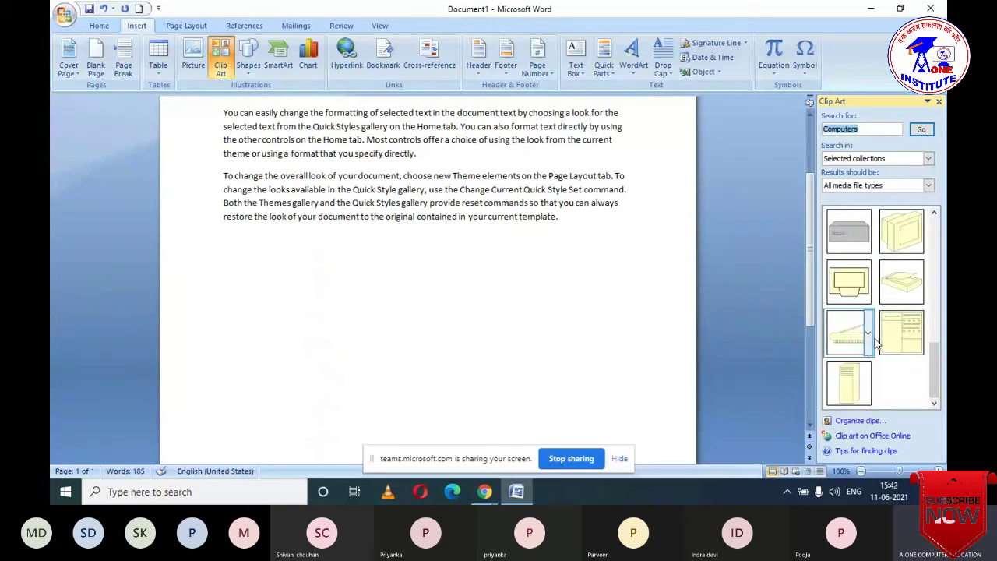
scroll(876, 342, "up", 5)
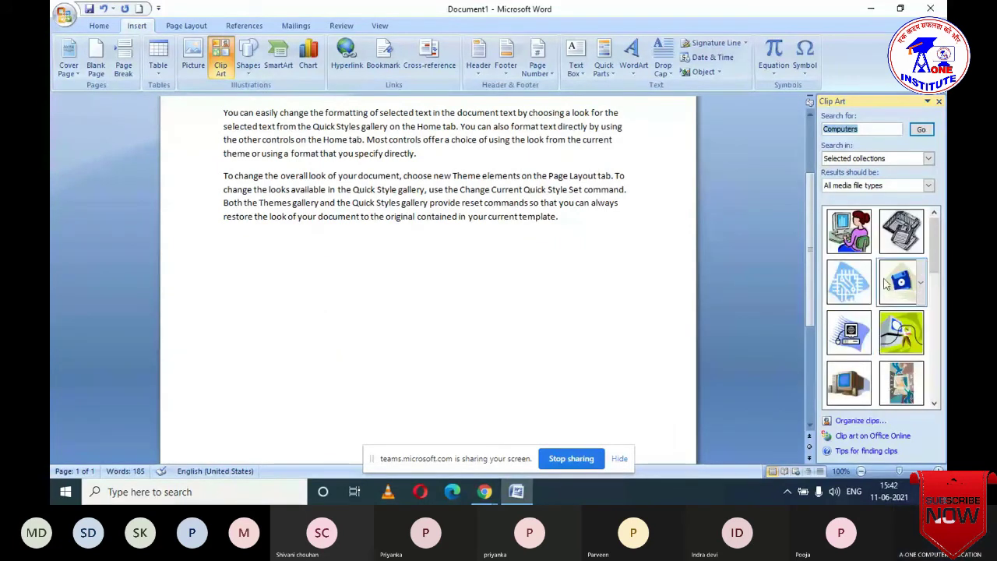
- Examine the searchable clip art collections, the media file types and the remaining computer images without changing the search
left_click(928, 159)
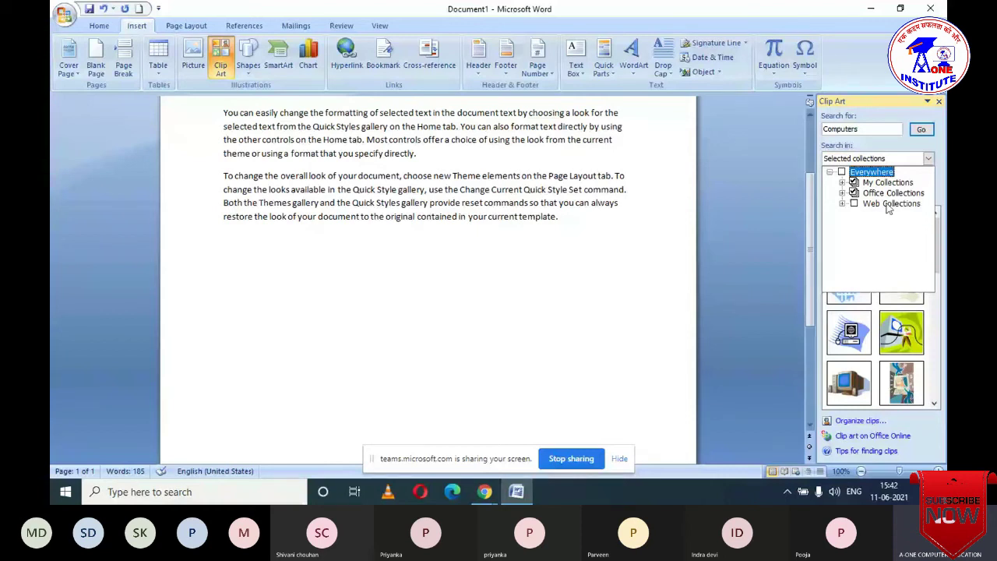
left_click(857, 327)
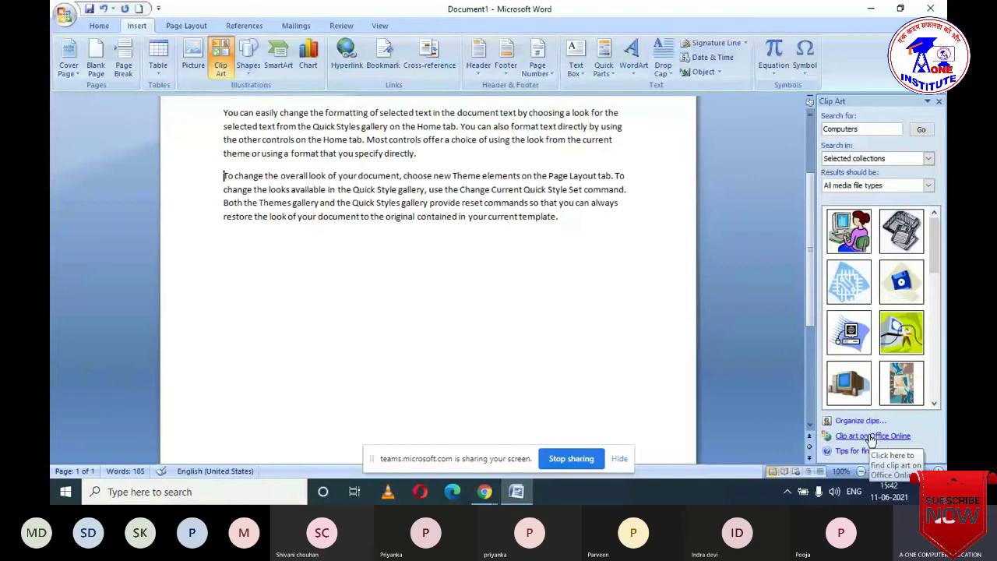
scroll(879, 383, "down", 5)
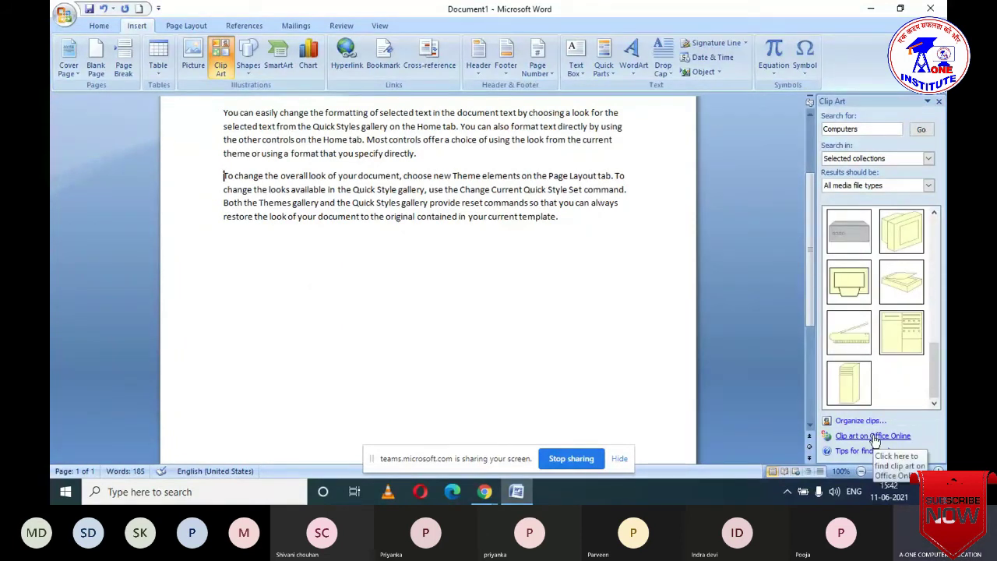
scroll(932, 343, "up", 2)
left_click_drag(933, 341, 933, 226)
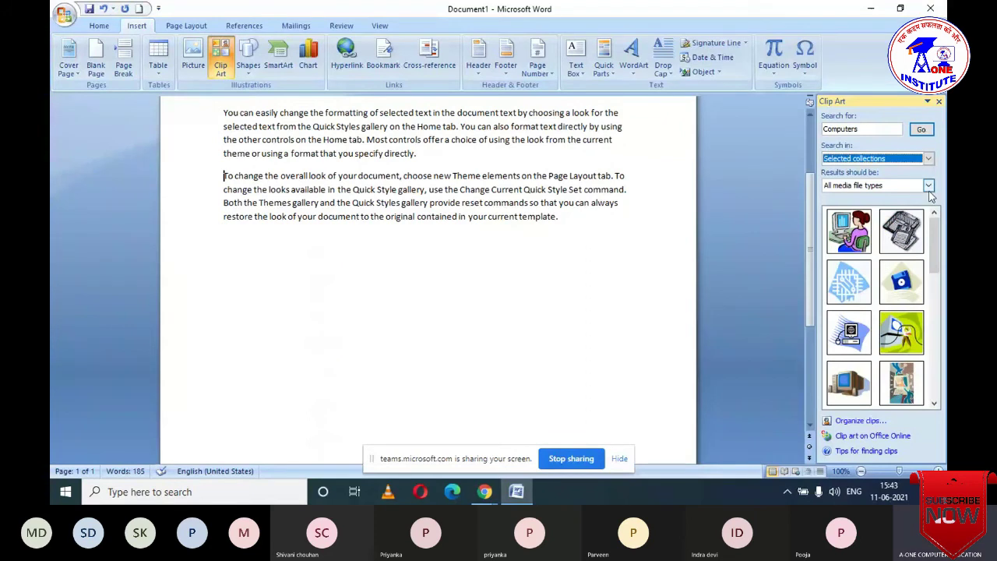
left_click(928, 186)
left_click(928, 185)
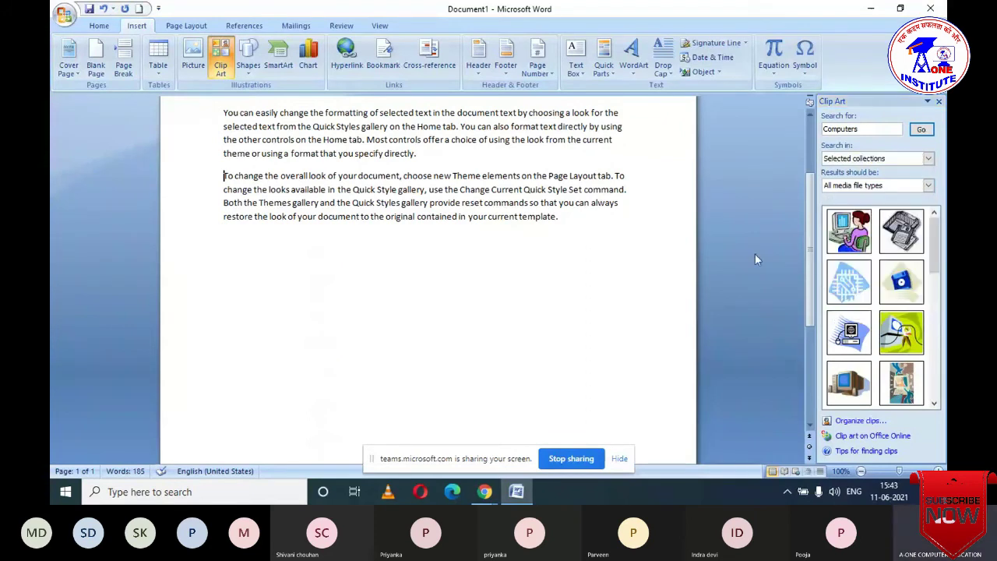
- Insert the clip of a woman at a computer on a new line beneath the third paragraph
left_click(565, 237)
key("Return")
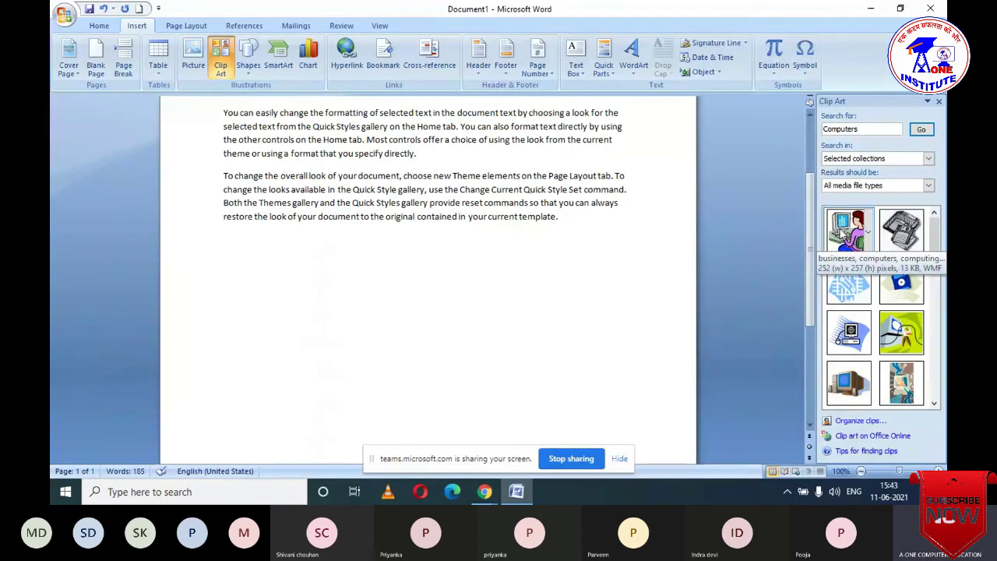
left_click(844, 231)
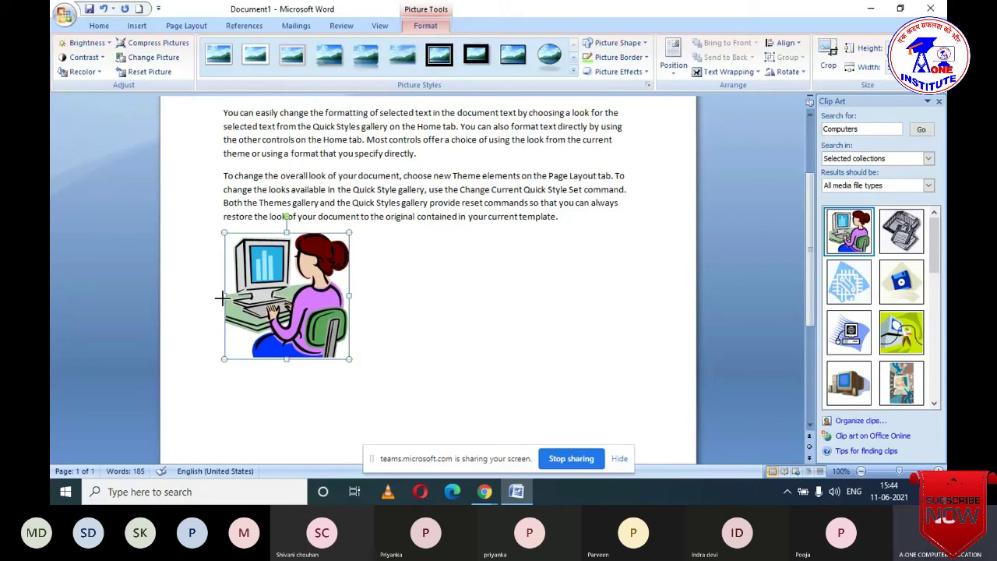
- Mirror the inserted clip horizontally and widen it by pulling its left edge past its right edge
left_click_drag(223, 297, 522, 331)
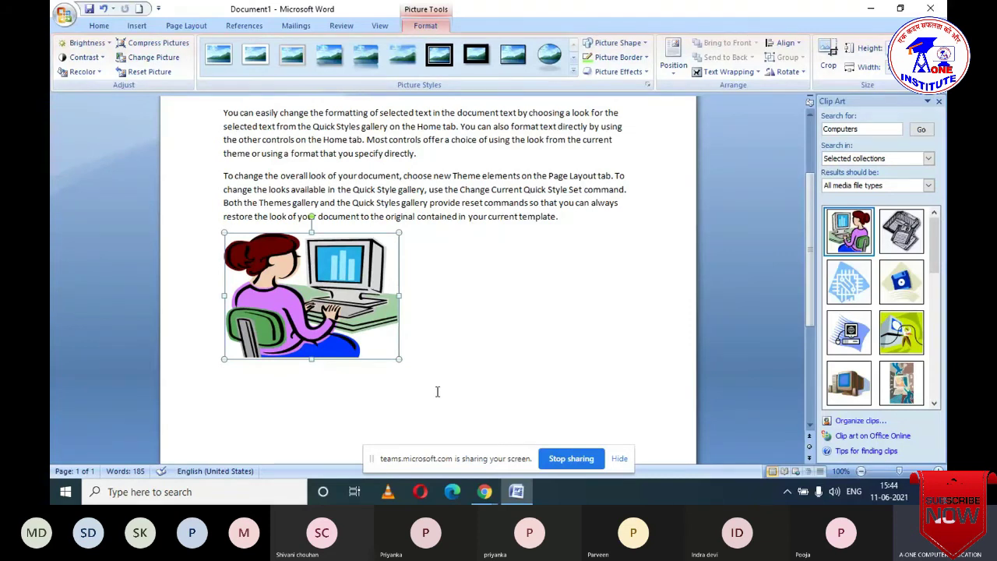
mouse_move(849, 220)
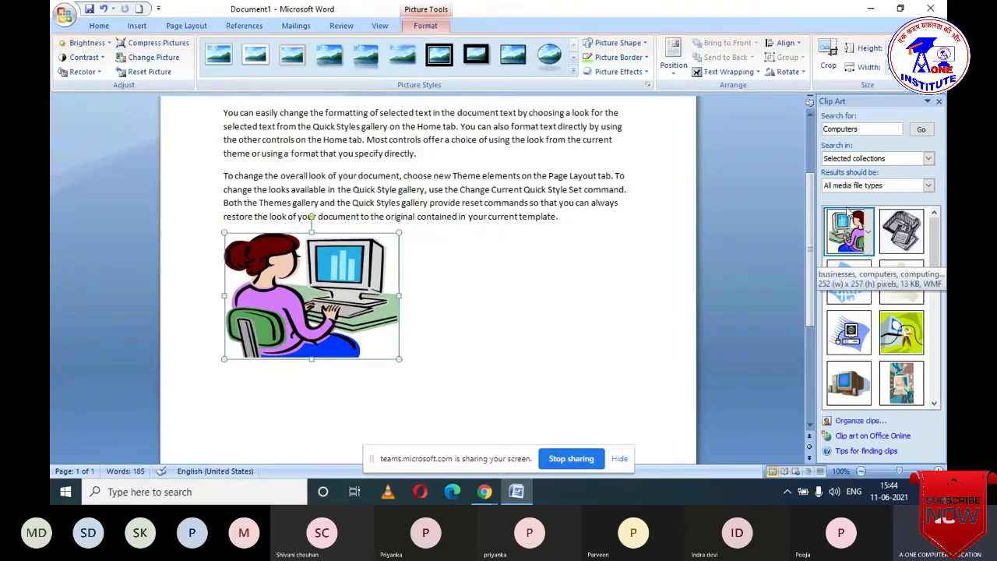
scroll(539, 320, "down", 3)
scroll(532, 314, "up", 3)
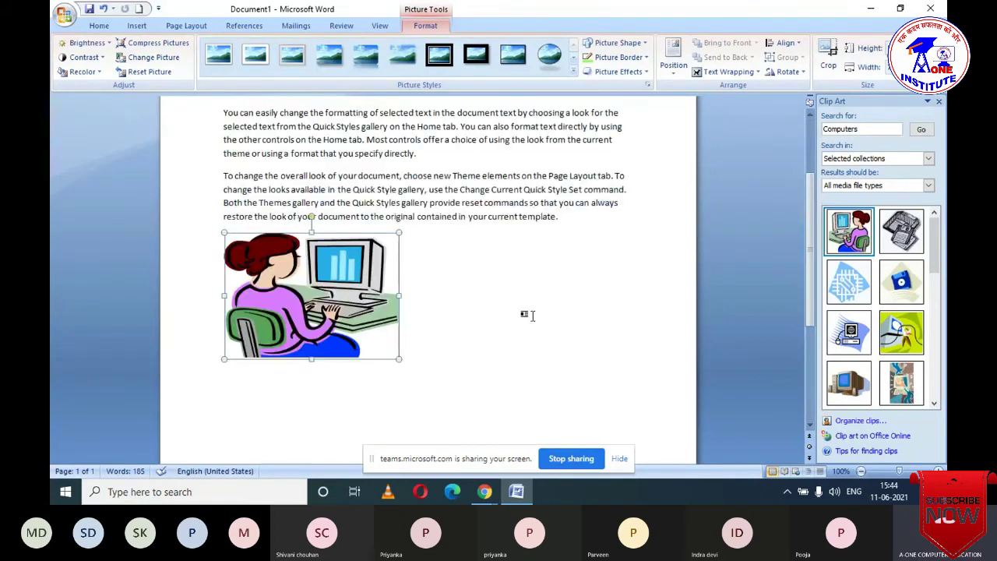
scroll(532, 314, "up", 1)
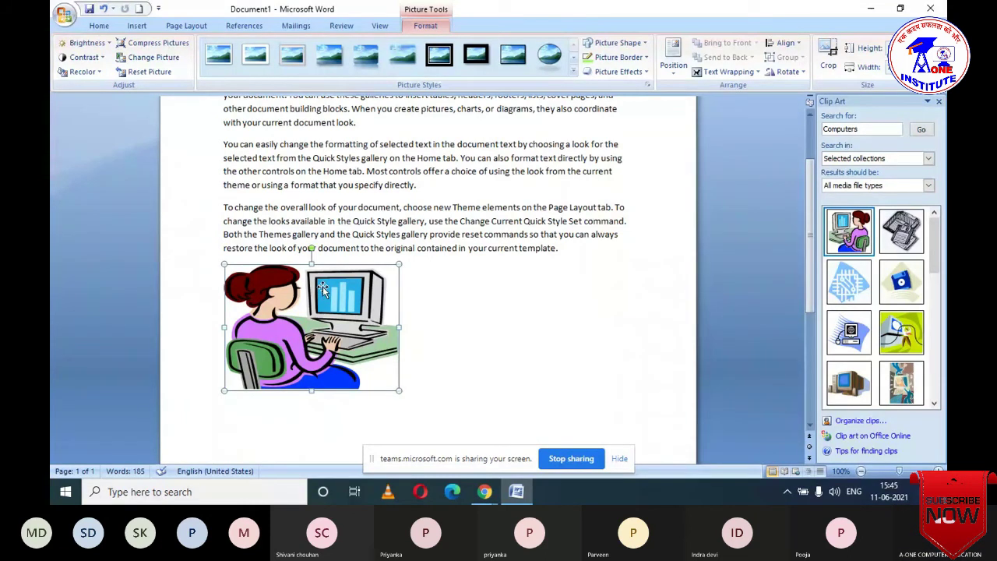
- Delete the clip of the woman at the computer and close the clip art search
key("Delete")
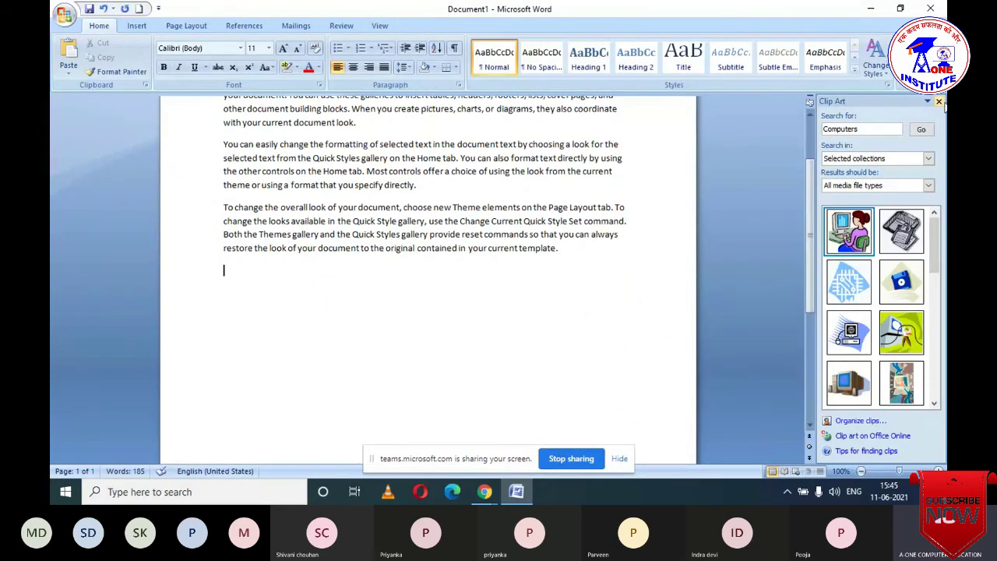
left_click(939, 101)
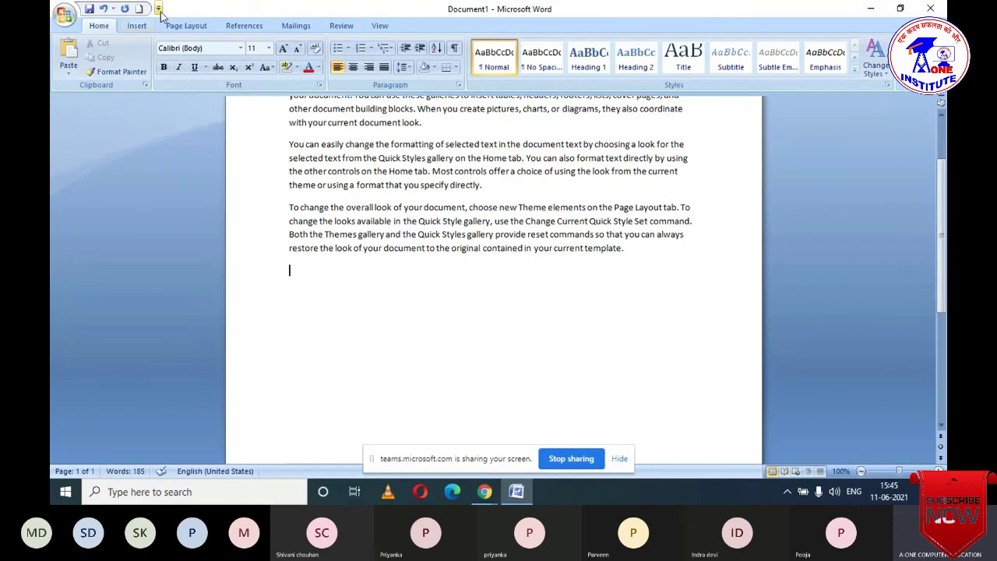
- Draw a Sun shape about 10.72 wide beneath the third paragraph and stretch it upward to a height of about 6.83
left_click(138, 26)
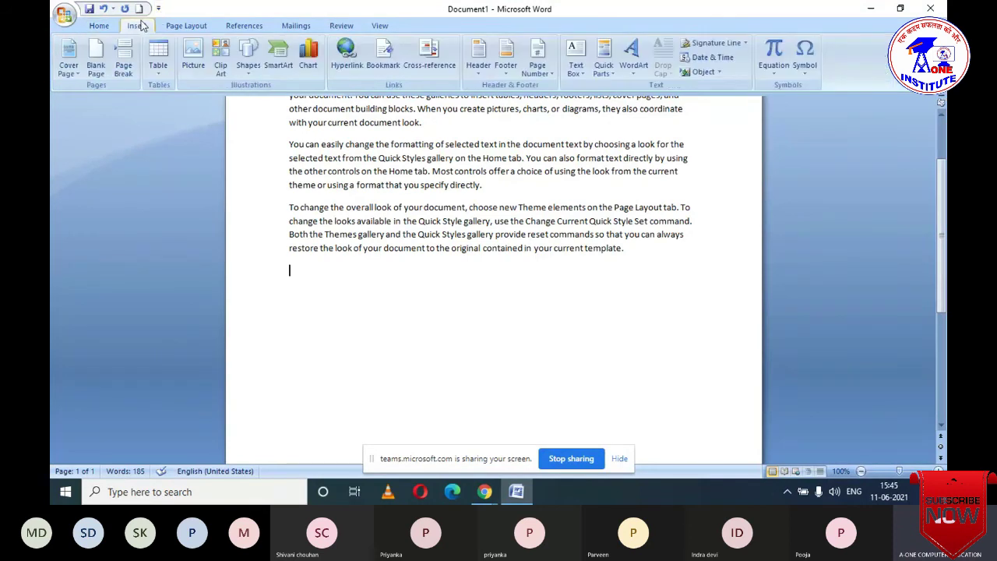
left_click(249, 65)
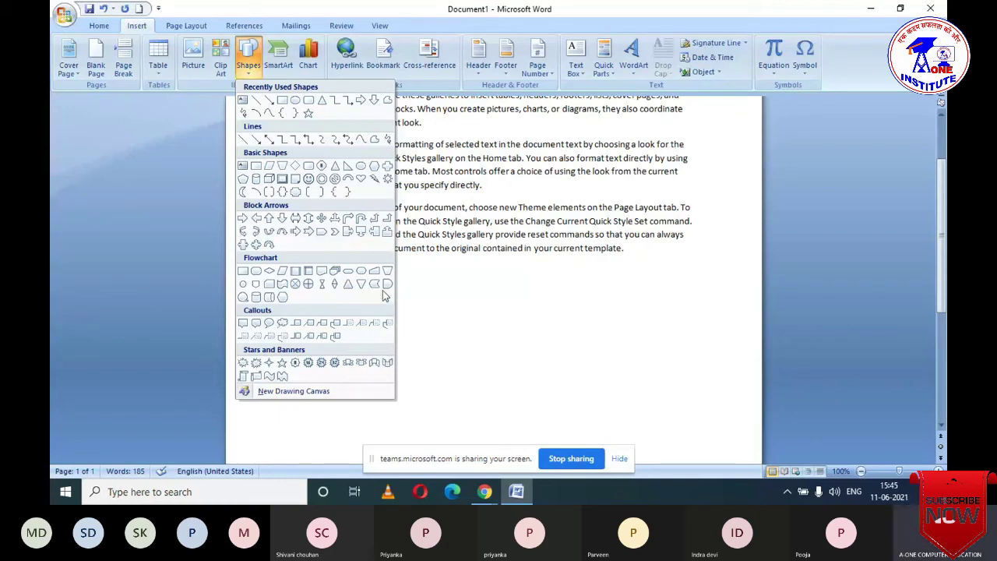
left_click(388, 181)
left_click_drag(320, 277, 607, 458)
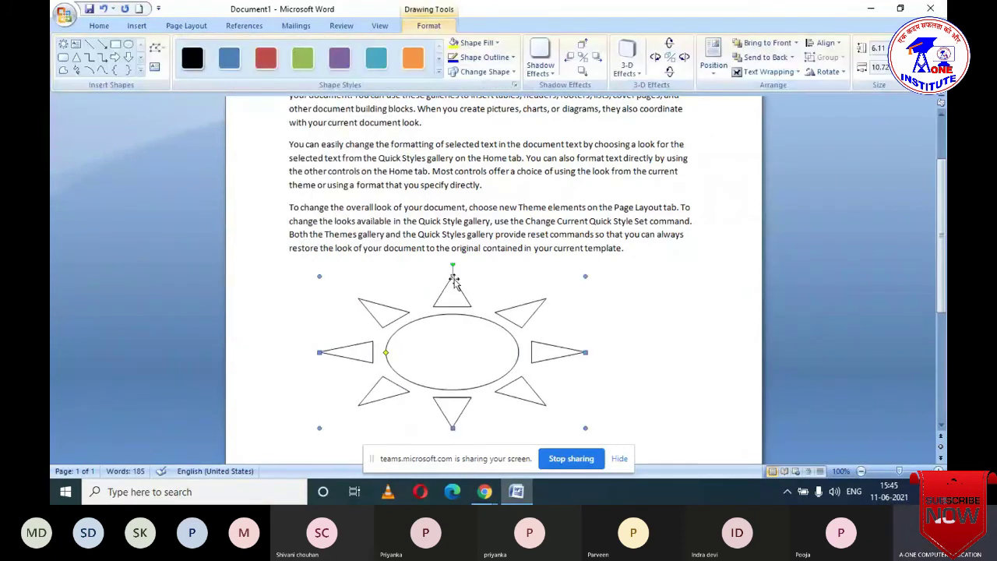
left_click_drag(452, 277, 452, 259)
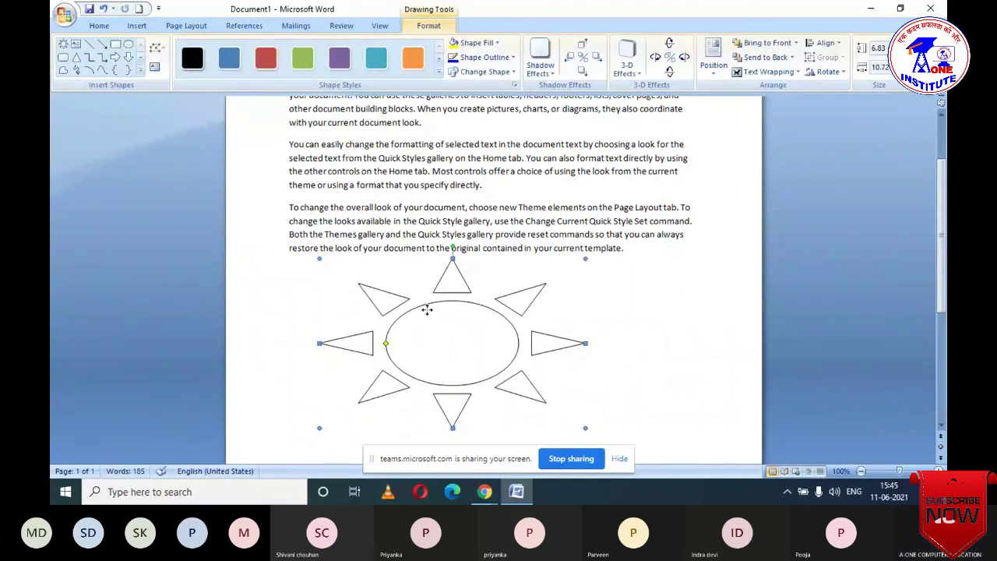
- Delete the sun and draw a rectangle about 4.82 high and 7.49 wide at the left beneath the third paragraph
key("Delete")
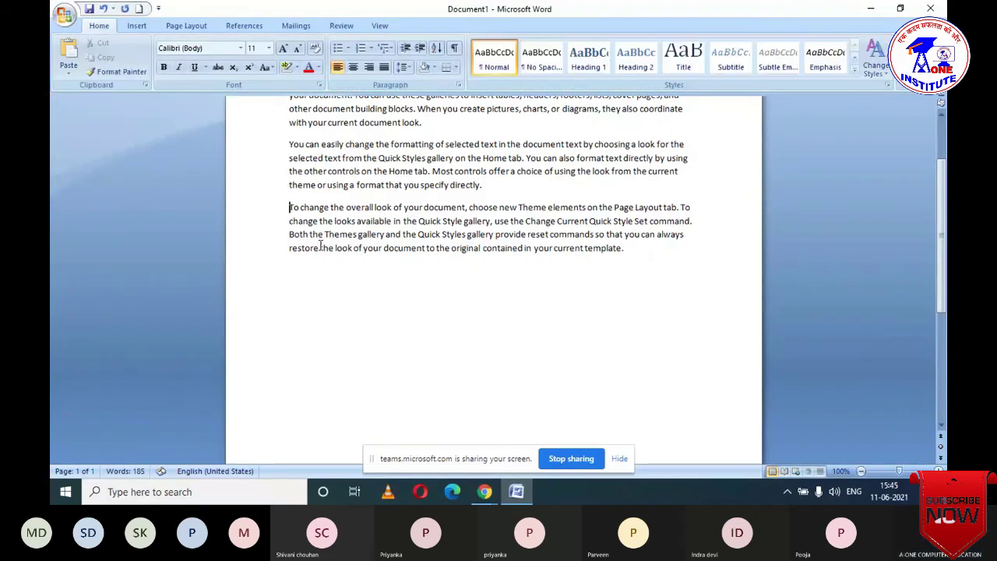
left_click(136, 25)
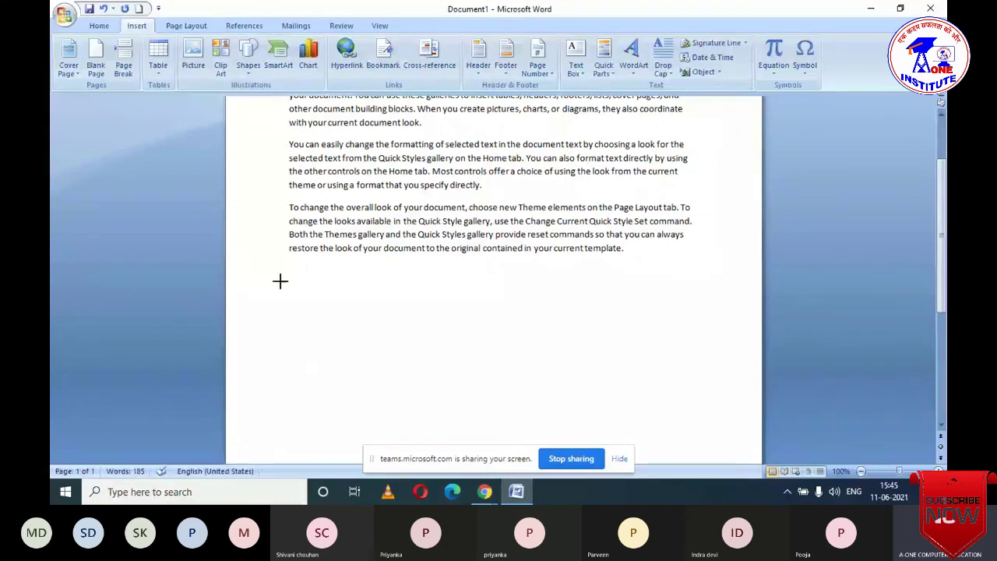
left_click_drag(280, 281, 467, 401)
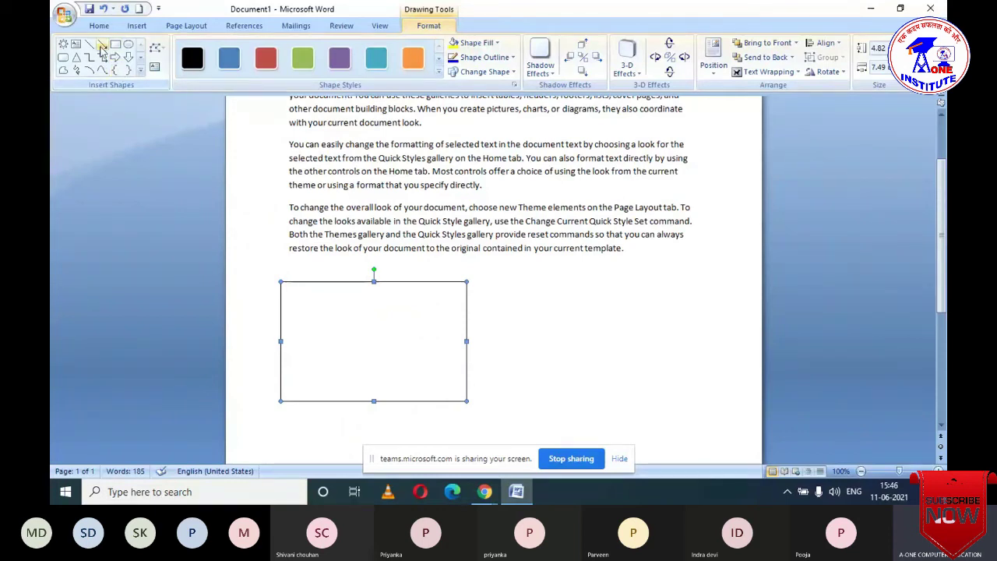
- Draw an oval about 5.77 high and 7.01 wide to the right of the rectangle
left_click(128, 45)
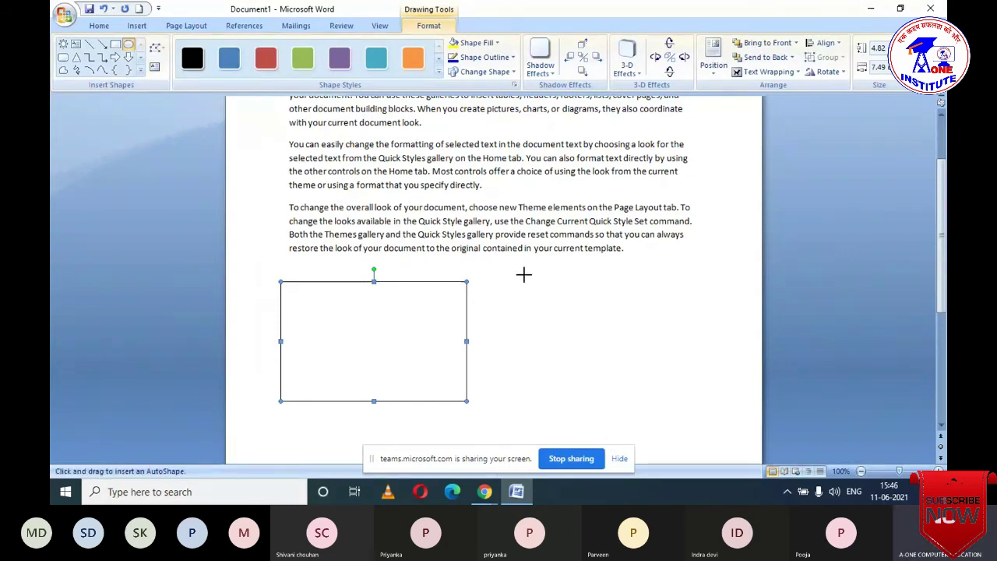
left_click_drag(520, 274, 693, 420)
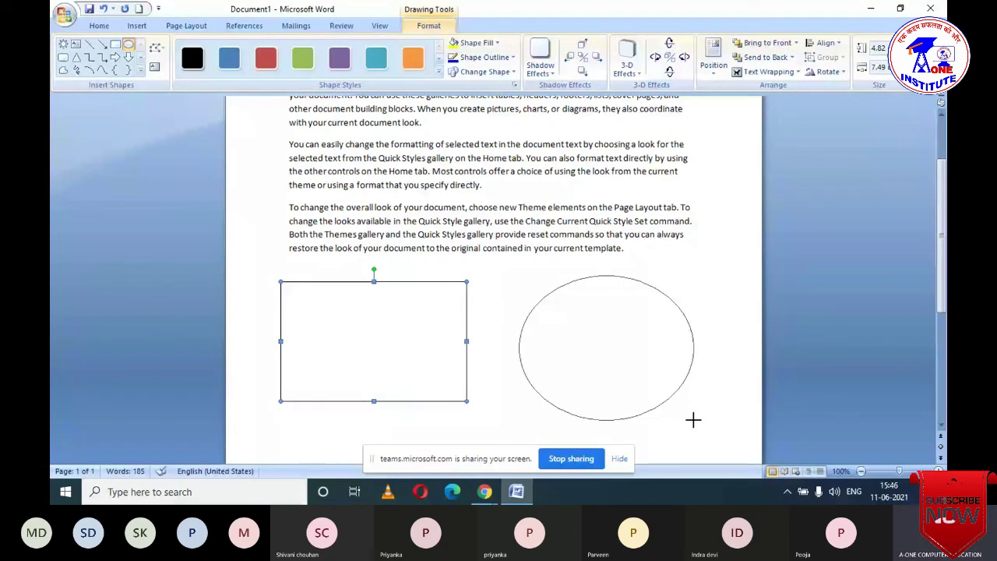
left_click_drag(693, 420, 692, 417)
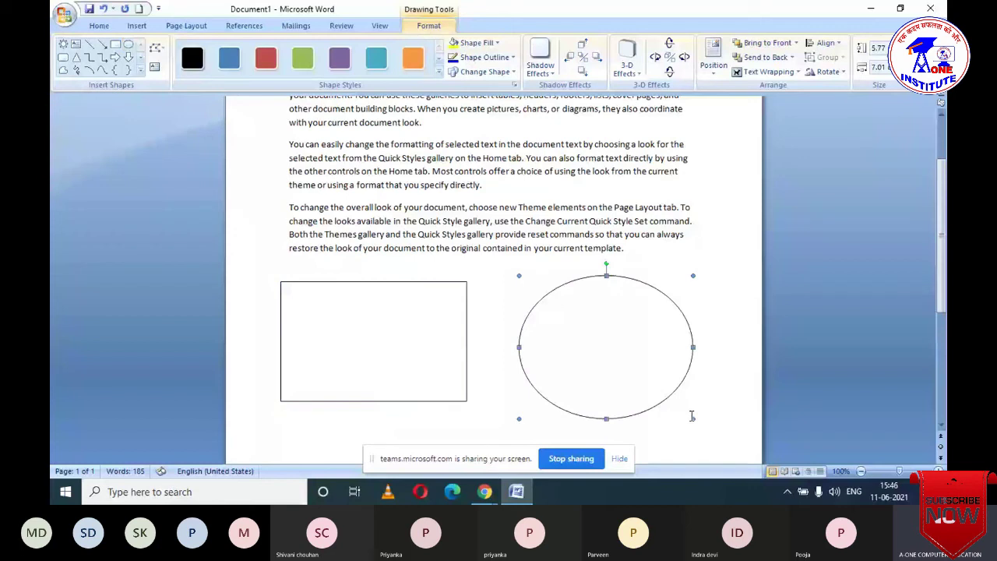
- Add the text "A DJFHJDGH HFGFG FDHGJHFDG FGHFDGH" inside the rectangle and apply the green gradient style to it
left_click(358, 319)
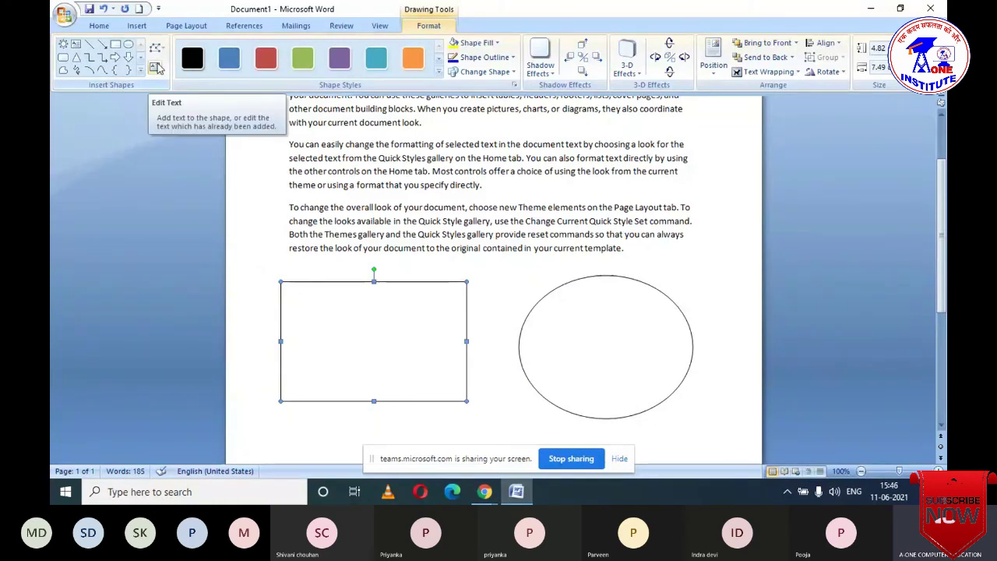
right_click(343, 321)
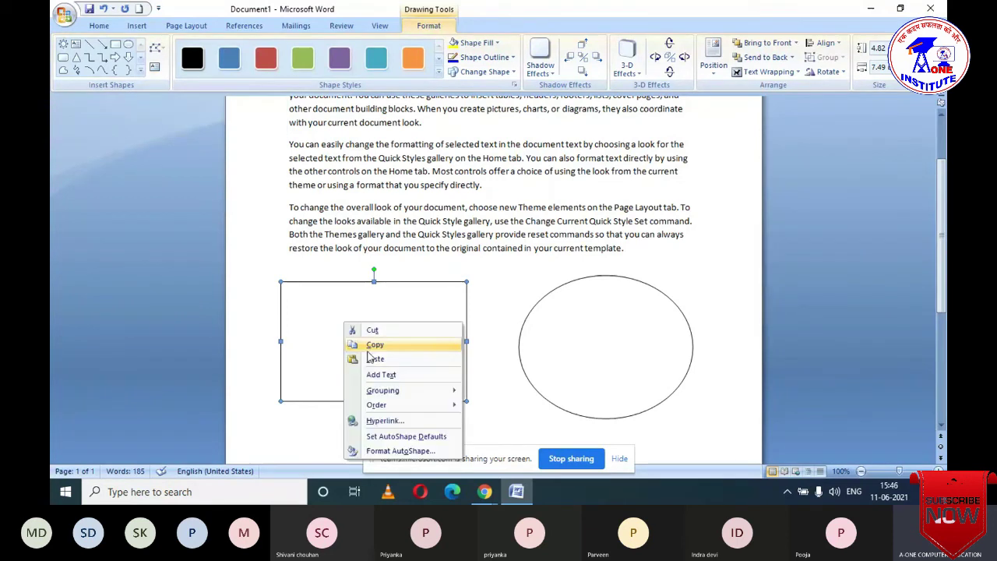
left_click(370, 374)
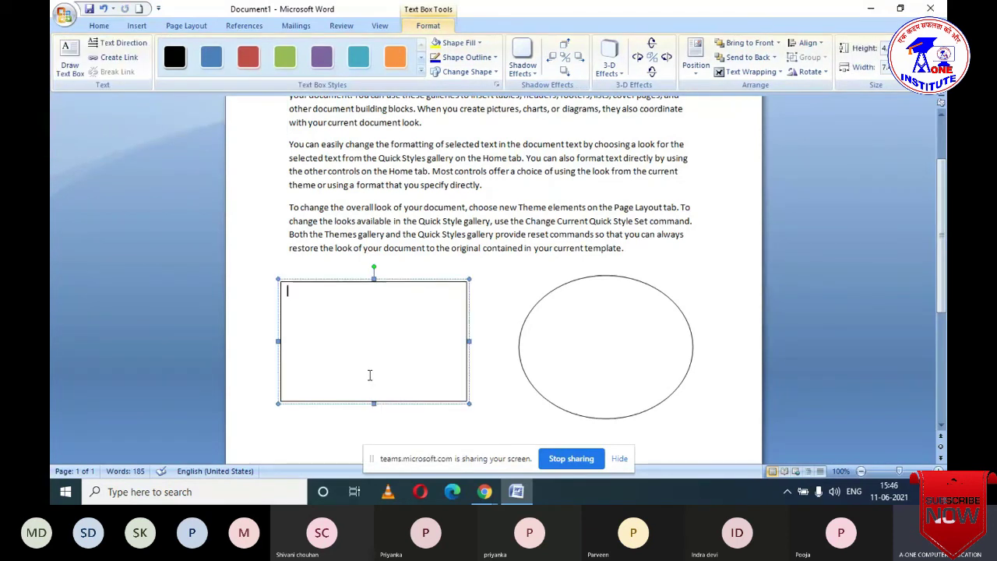
type("A DJFHJDGH HFGFG FDHGJHFDG FGHFDGH")
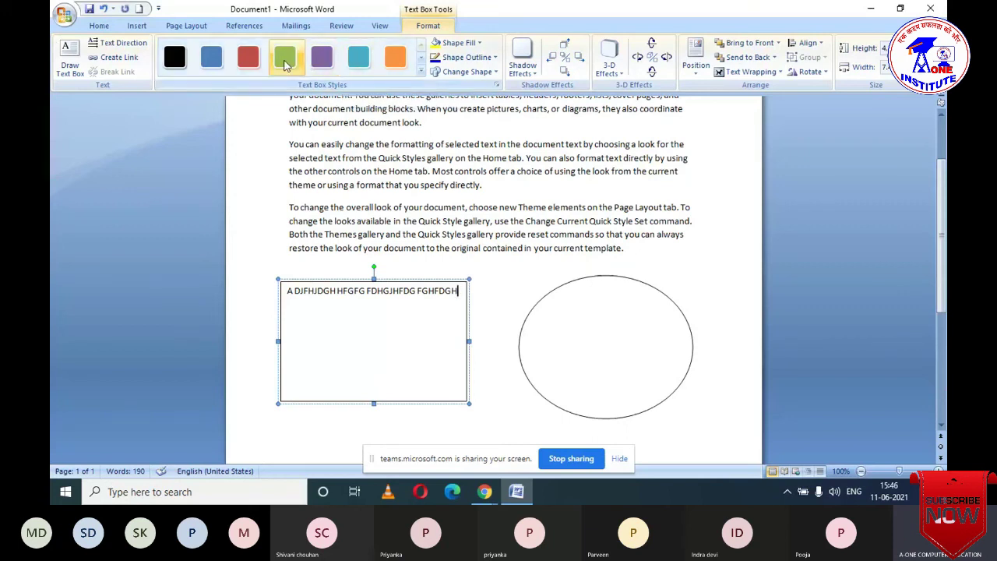
left_click(420, 69)
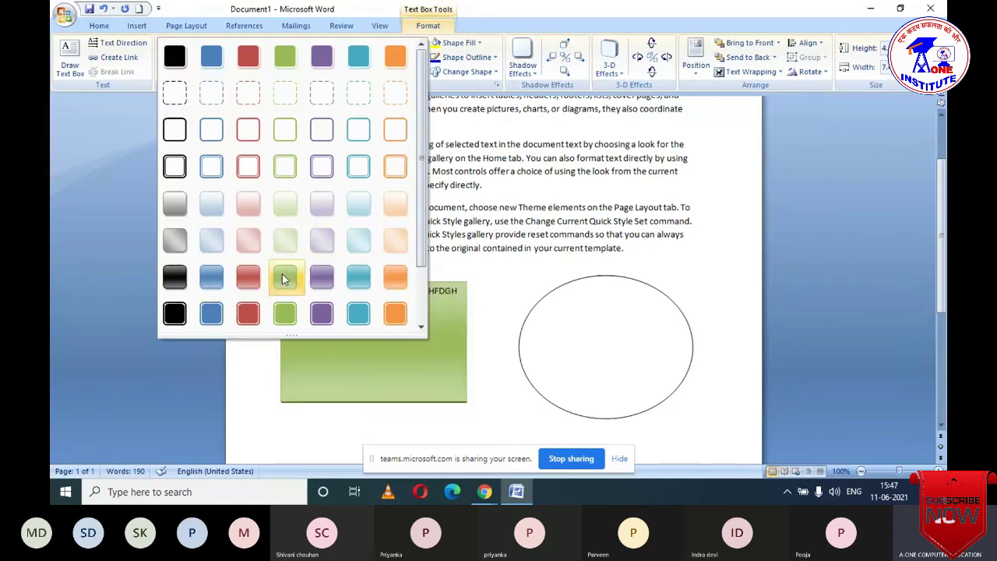
left_click(284, 278)
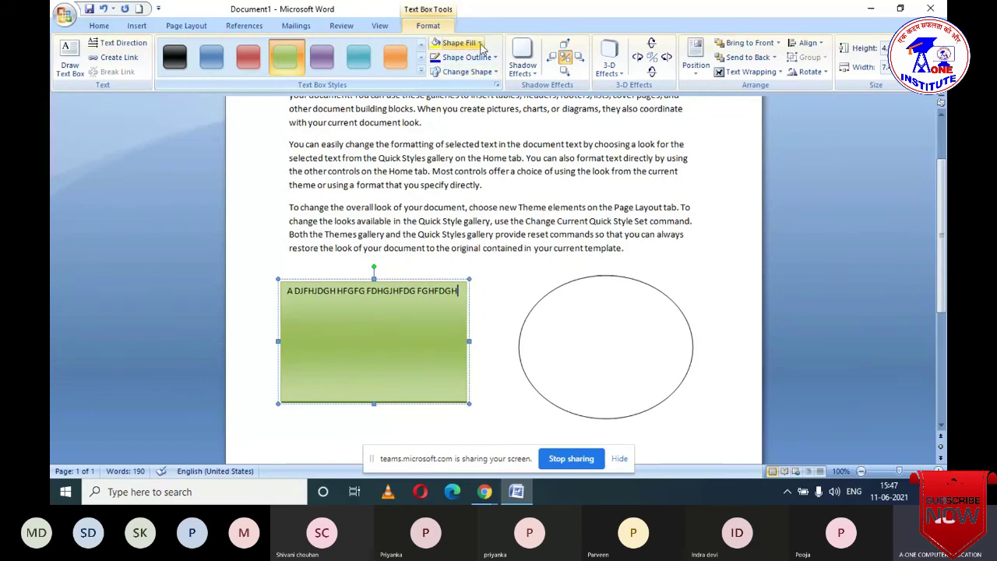
- Try the picture 10-06-2021 from the Wcd Pic folder as the rectangle's fill, and restore the green gradient fill
left_click(480, 43)
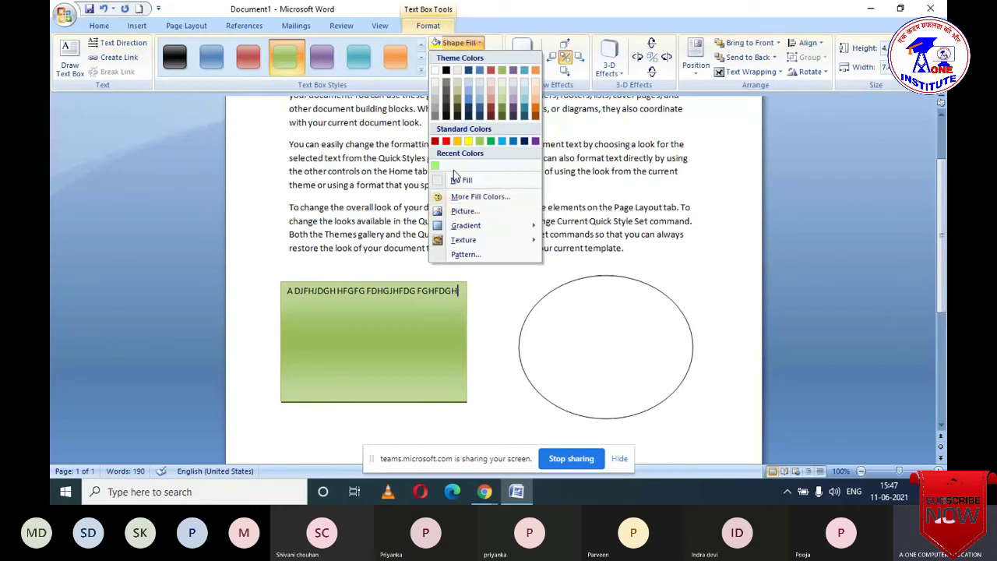
left_click(468, 212)
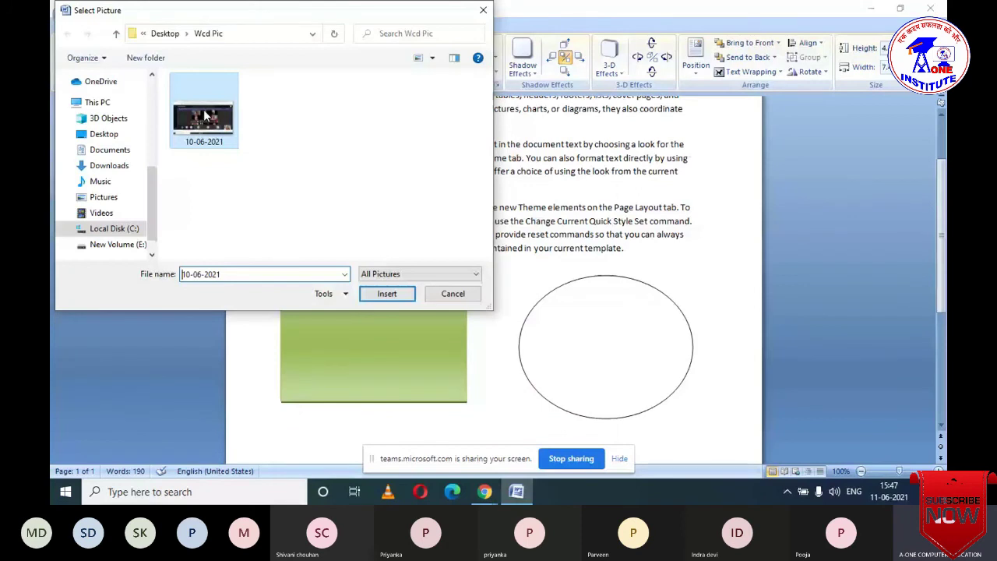
double_click(205, 115)
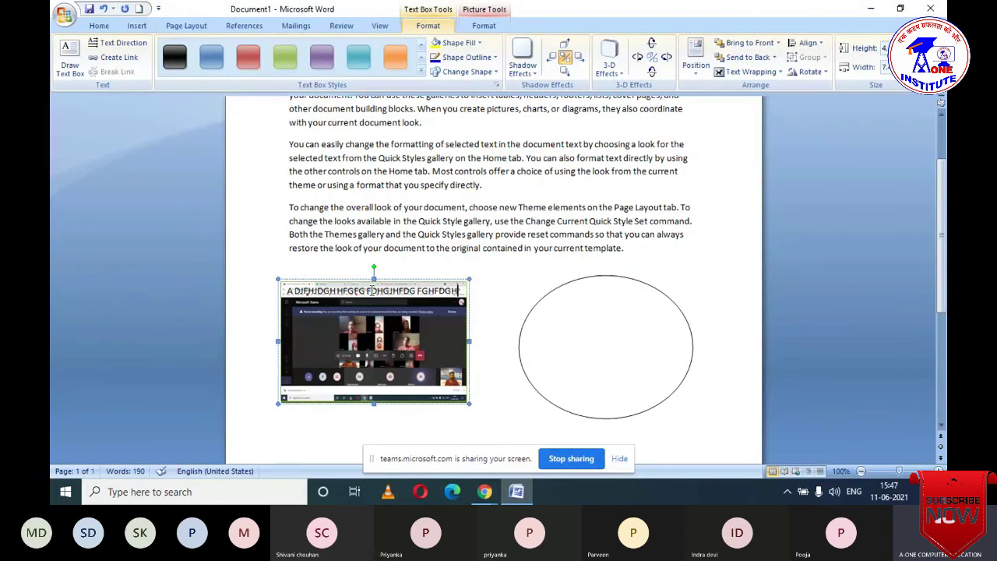
left_click(285, 56)
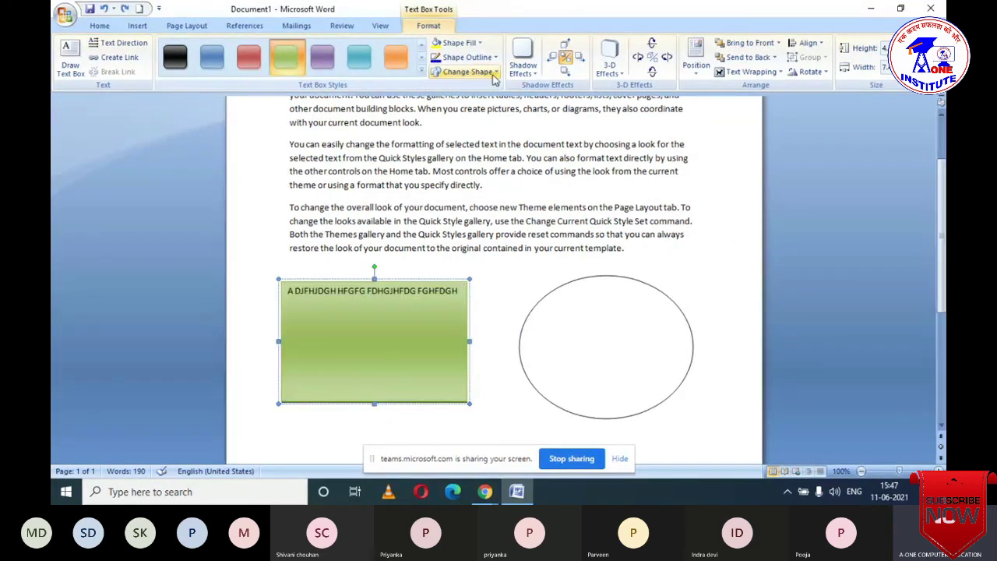
- Try a white marble texture as the rectangle's fill and undo it
left_click(493, 72)
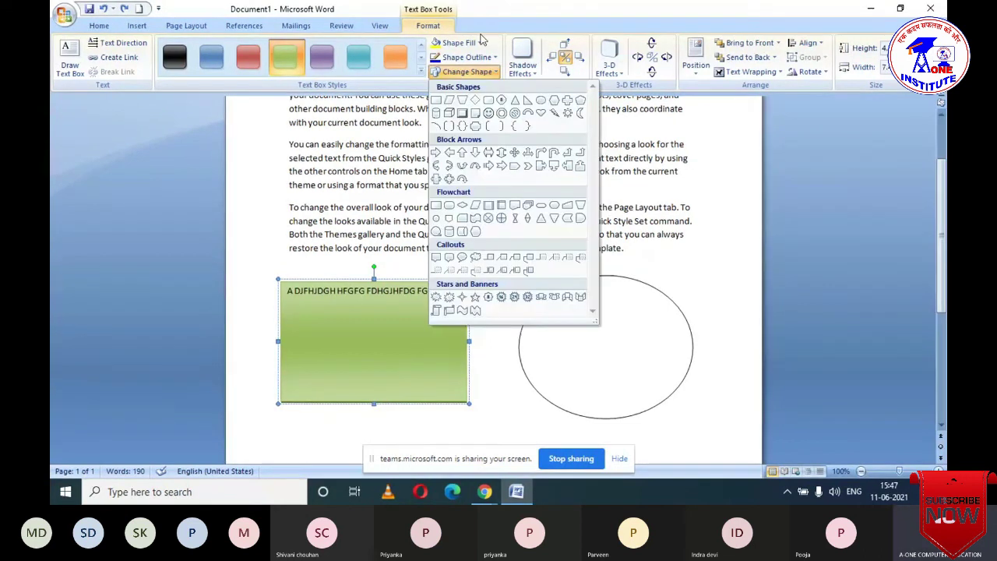
left_click(481, 42)
mouse_move(485, 229)
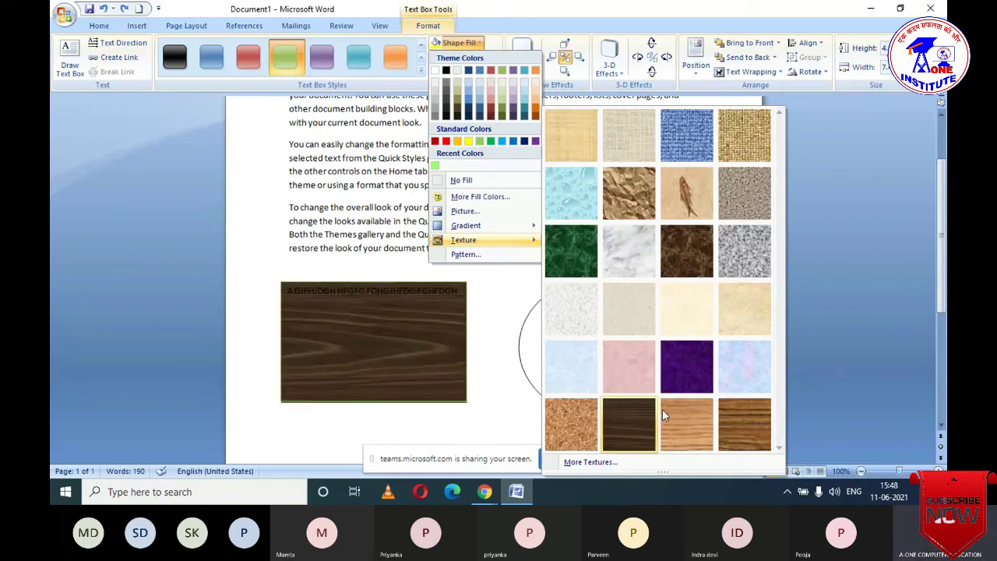
left_click(612, 245)
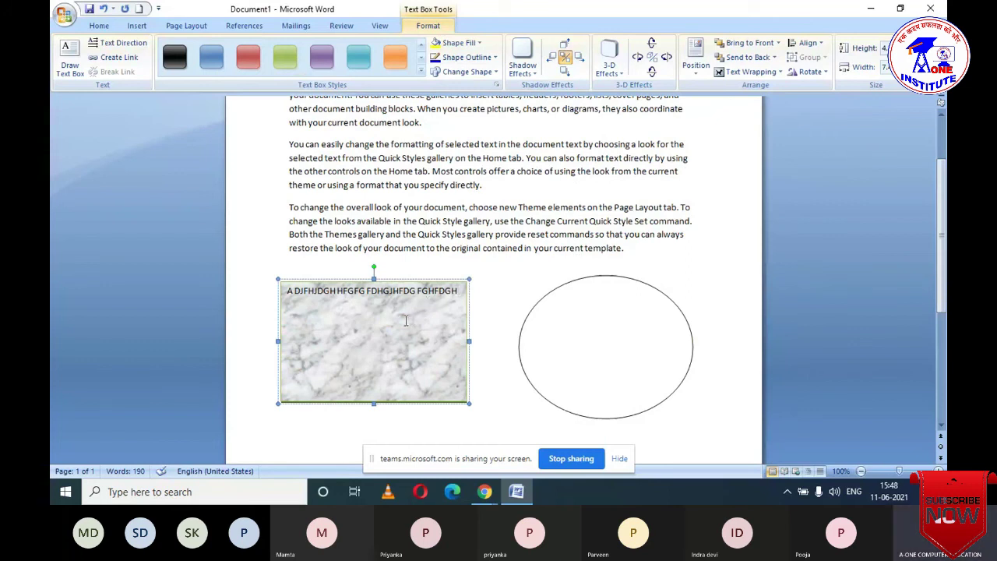
key("ctrl+z")
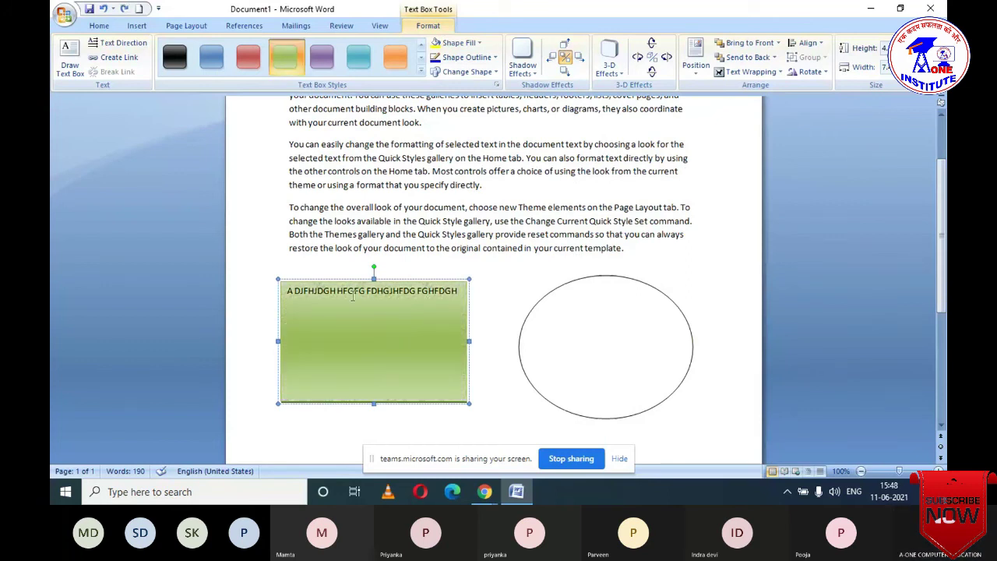
- Fill the rectangle with the Wide downward diagonal pattern, using a red foreground and a light blue background
left_click(458, 42)
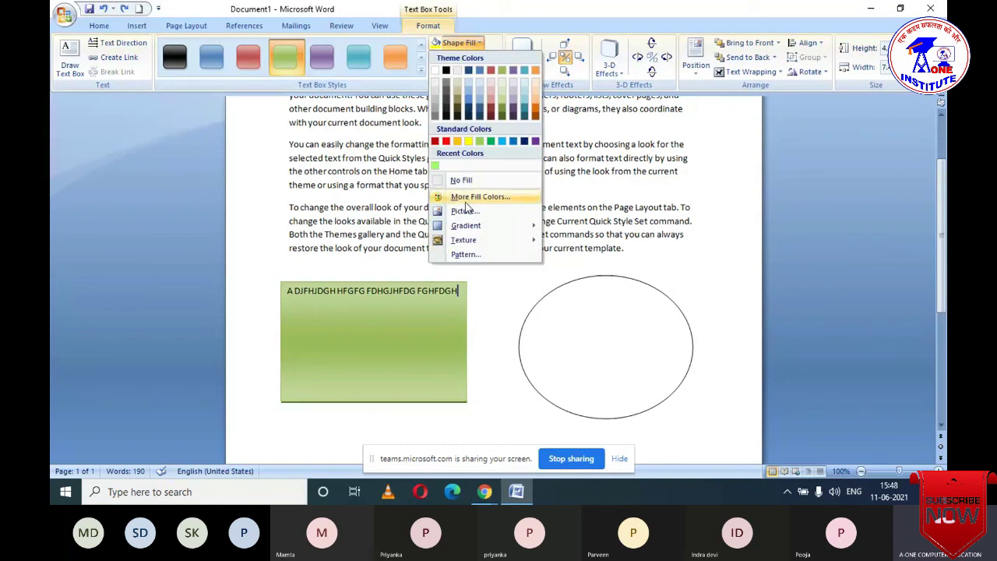
left_click(472, 254)
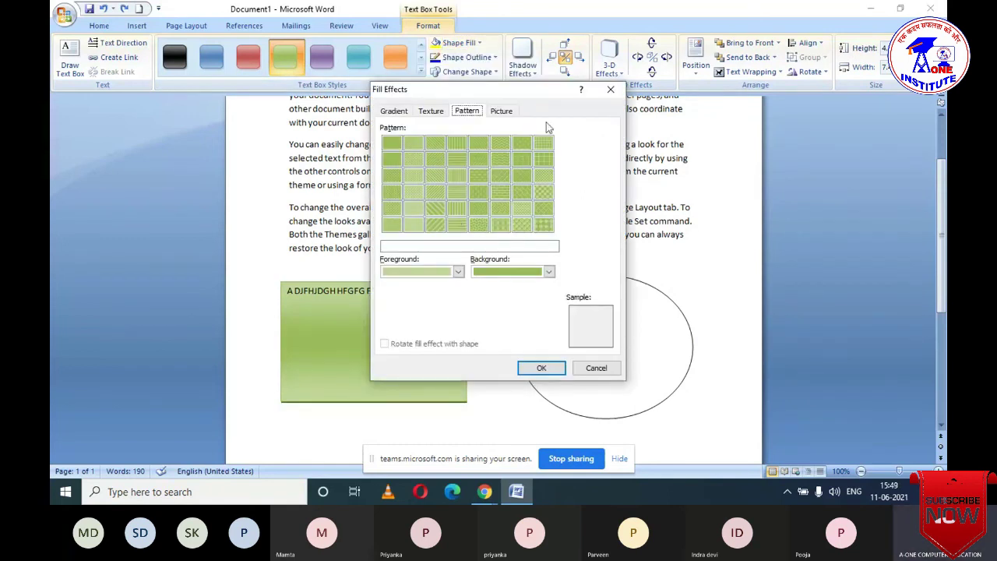
left_click(391, 144)
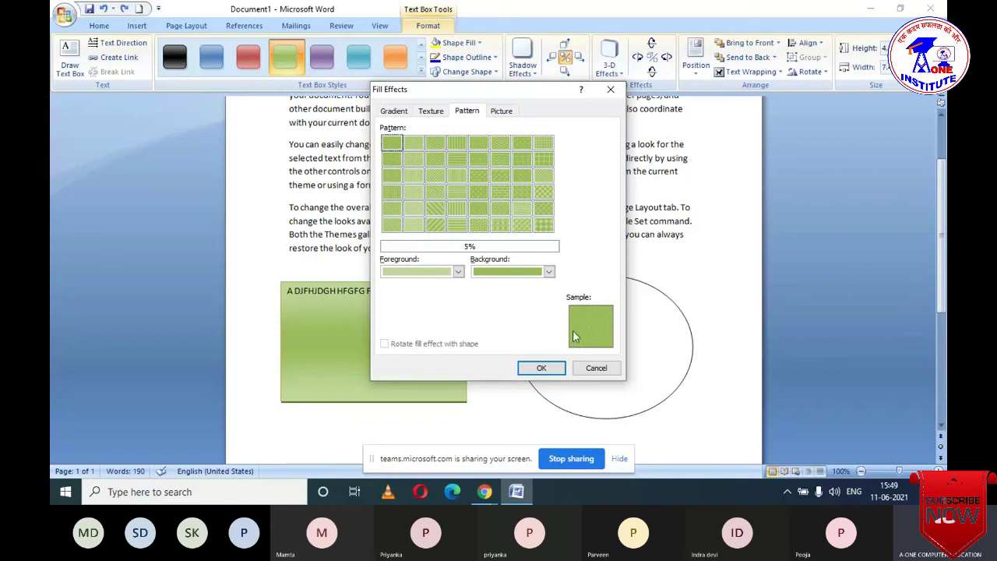
left_click(456, 209)
left_click(438, 208)
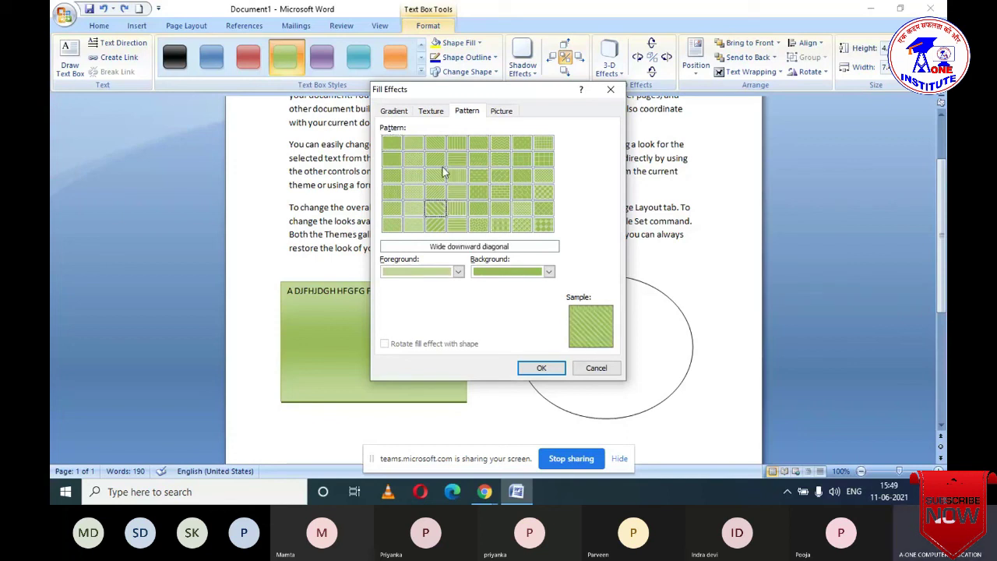
left_click(458, 272)
left_click(398, 368)
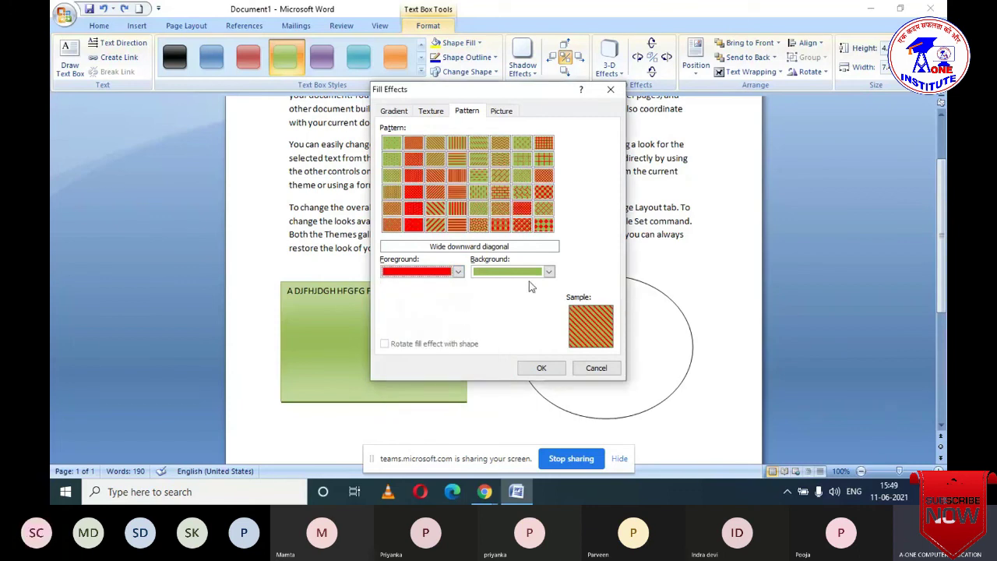
left_click(549, 272)
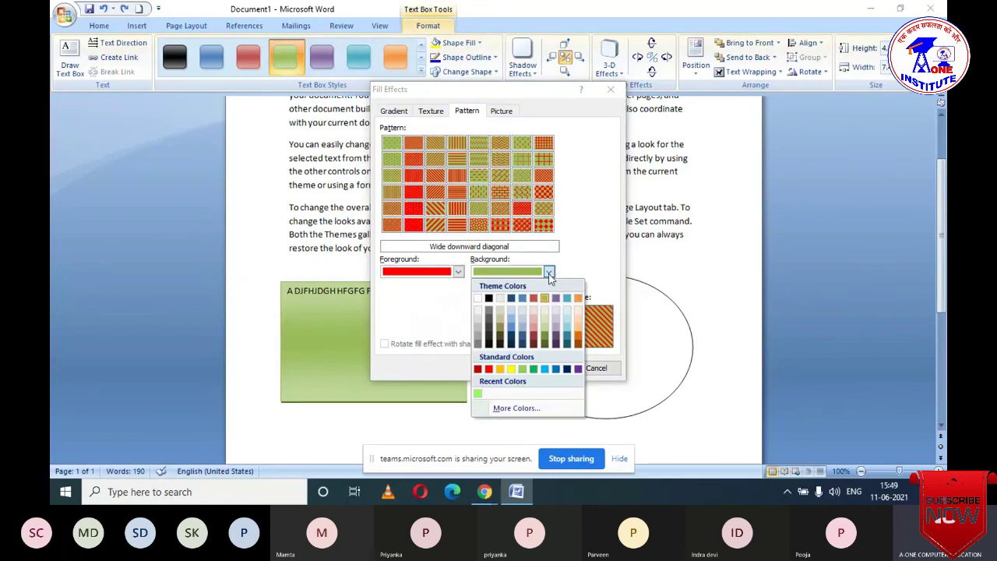
left_click(546, 369)
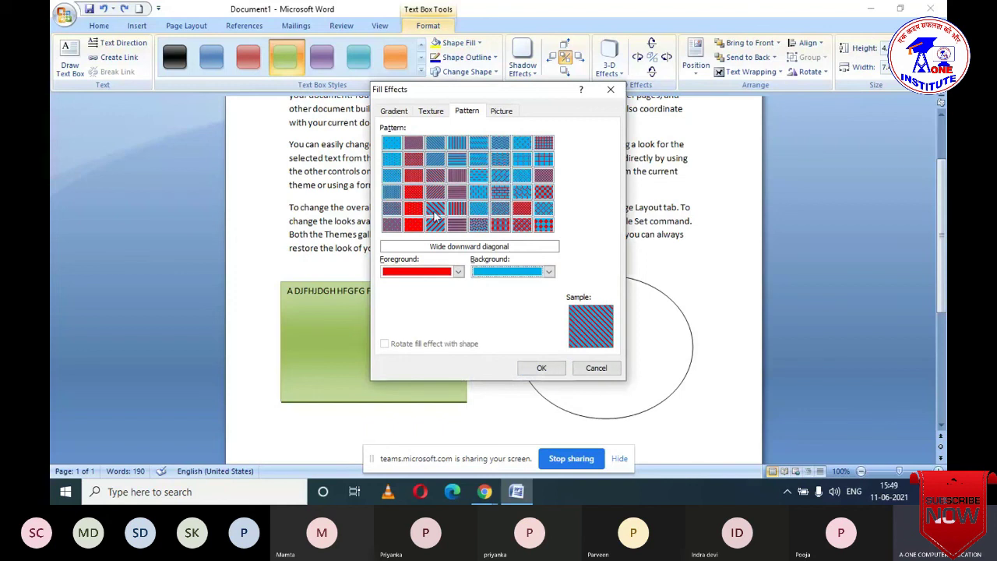
left_click(541, 367)
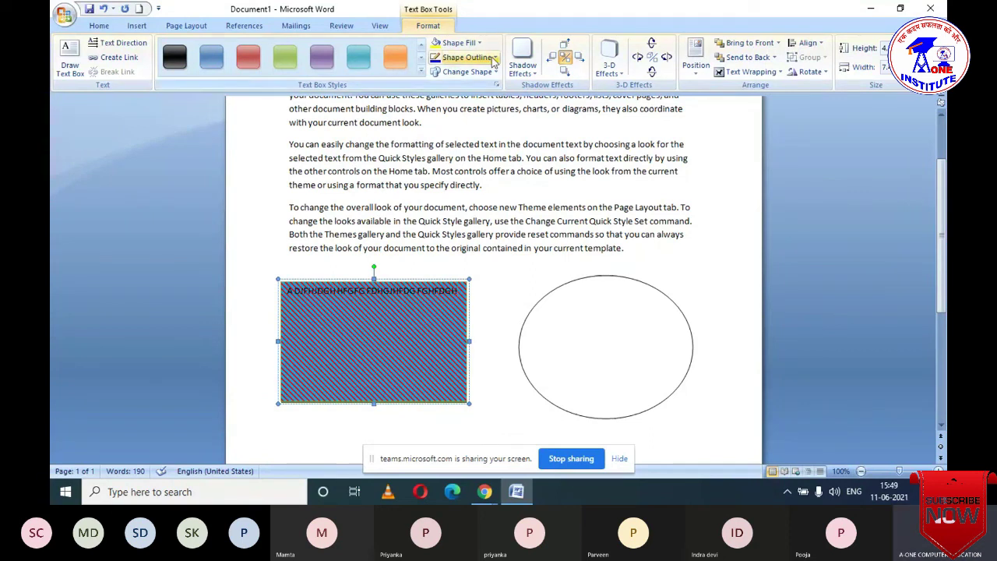
- Set the weight of the rectangle's outline to 6 pt
left_click(467, 57)
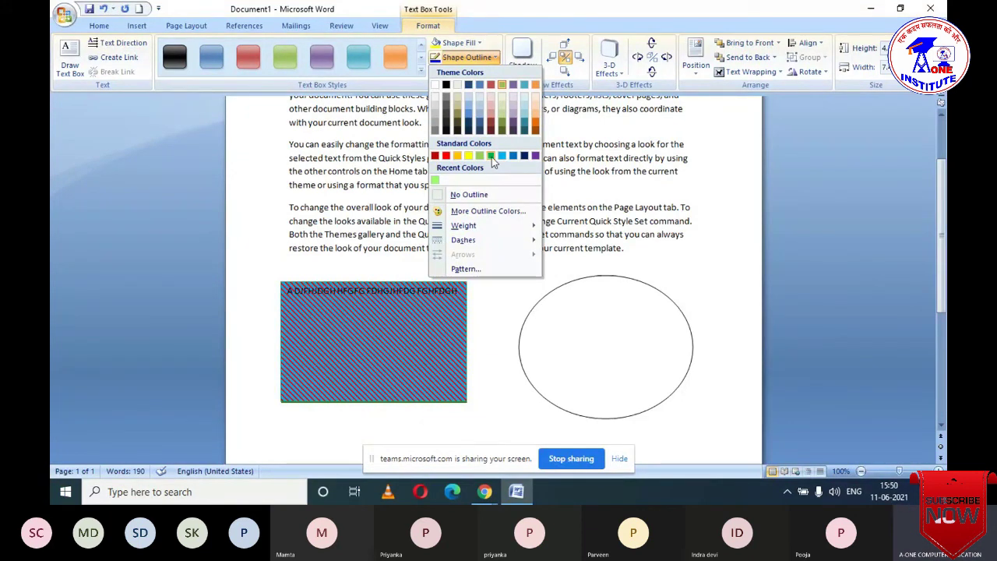
mouse_move(497, 228)
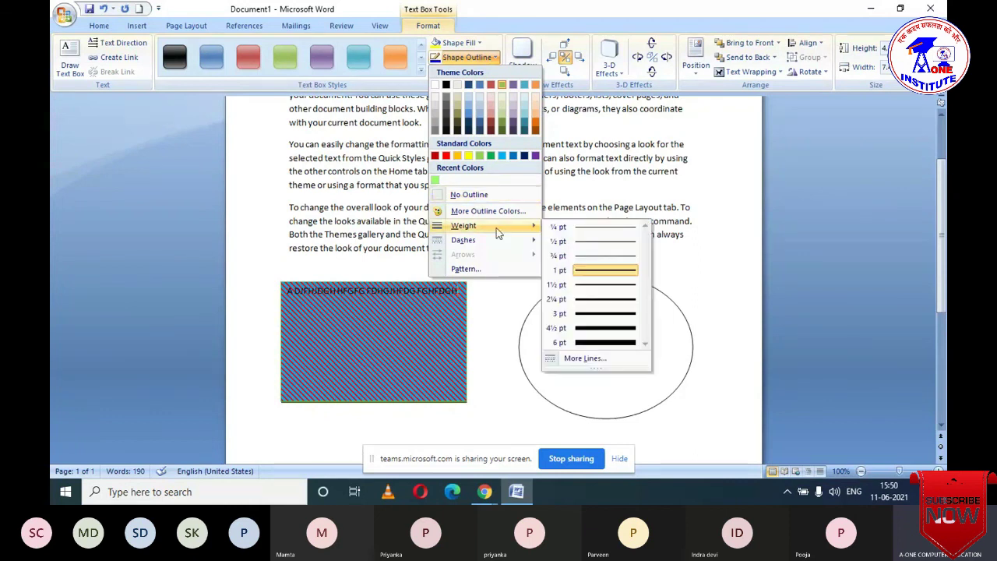
left_click(593, 342)
- Choose a dashed line style for the rectangle's outline
left_click(468, 57)
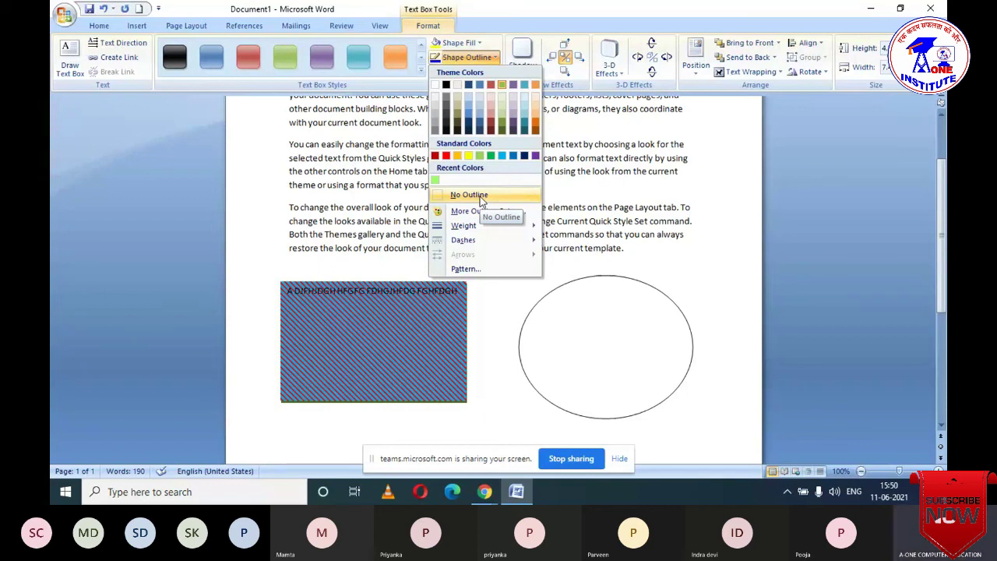
mouse_move(447, 224)
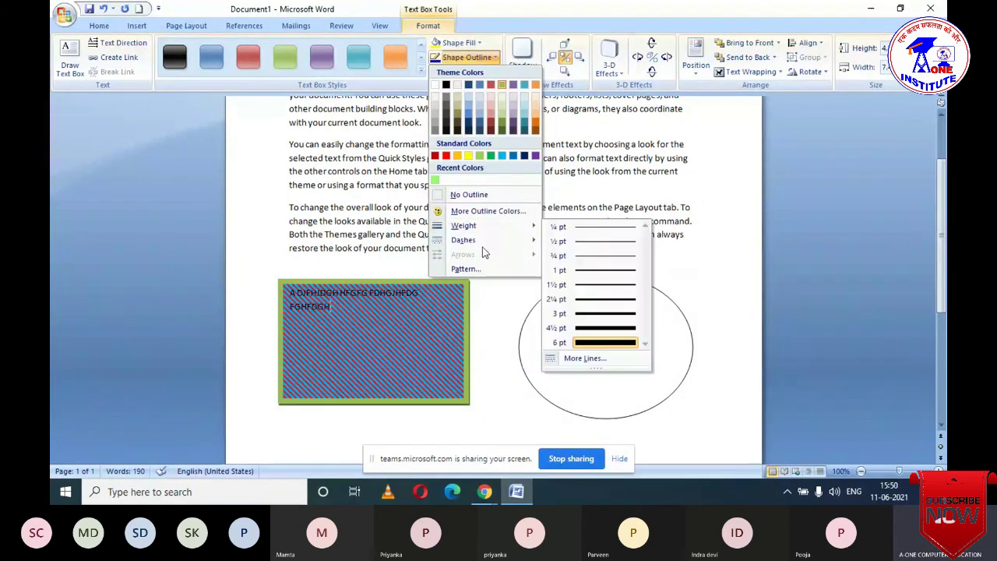
mouse_move(468, 244)
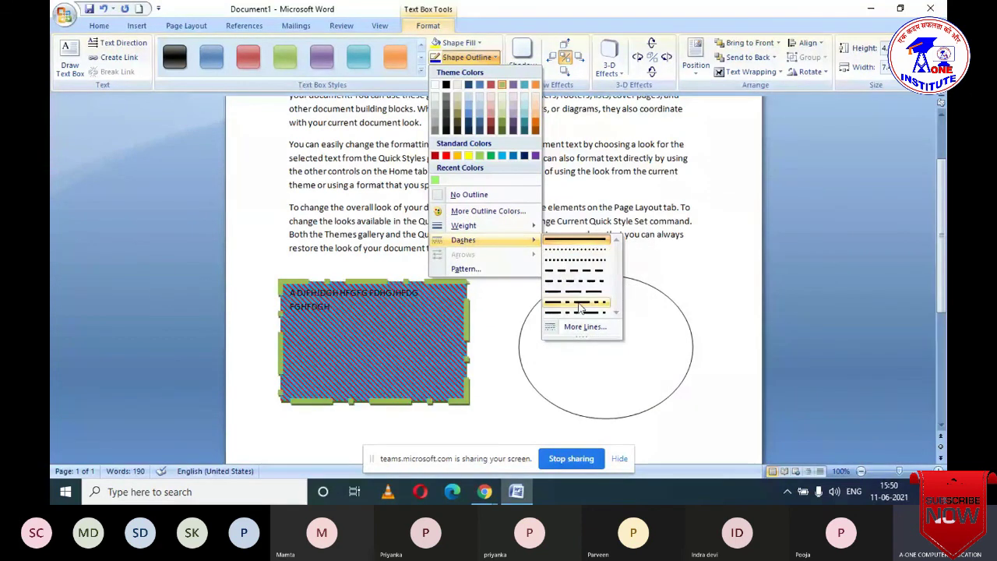